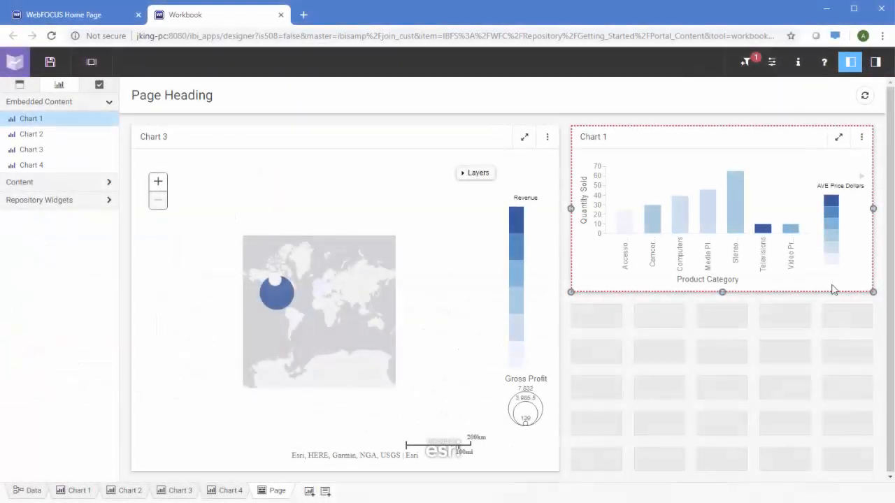
Step: Place Chart 2 under Chart 1 across the right column, and add Chart 4 as a tab in Chart 3's panel
left_click_drag(56, 137, 631, 334)
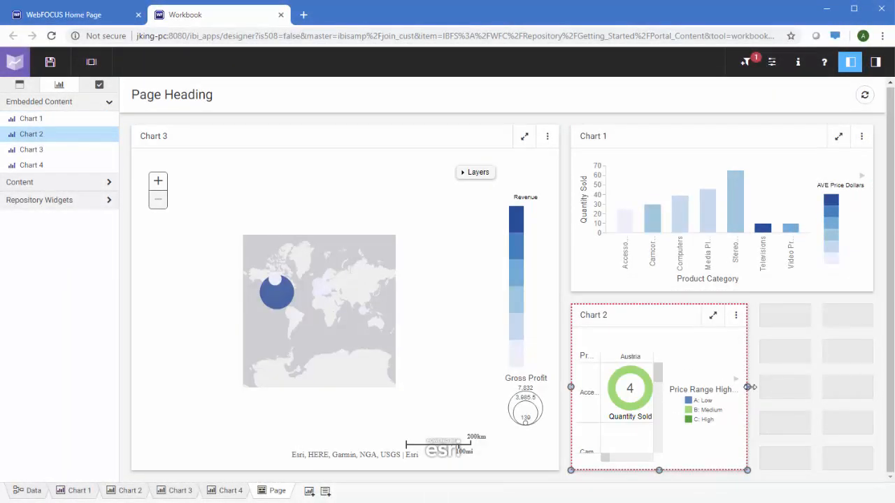
left_click_drag(748, 387, 872, 387)
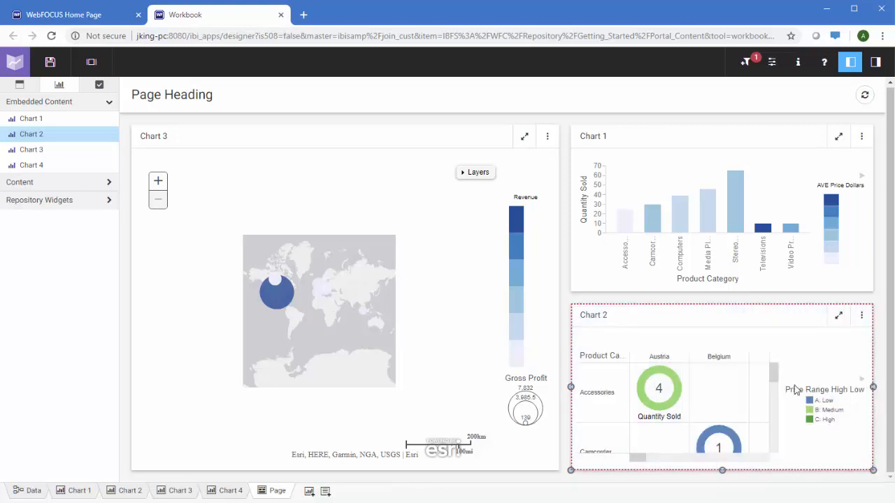
left_click_drag(41, 166, 354, 246)
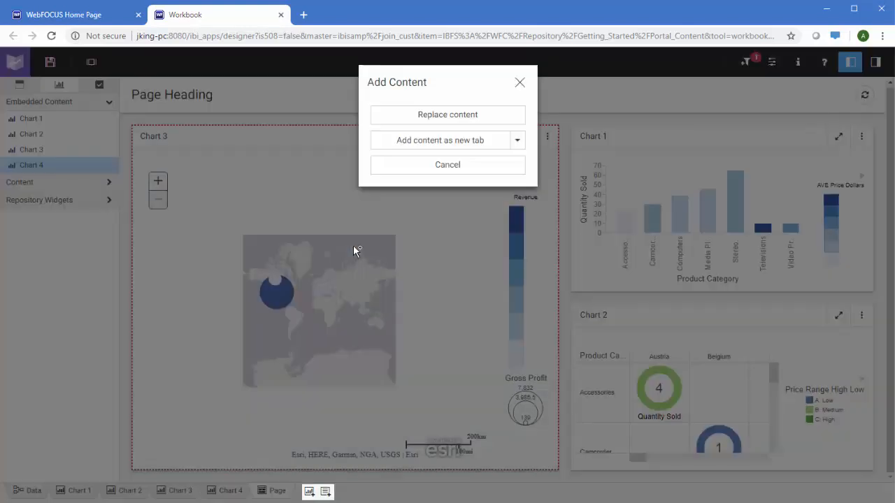
left_click(438, 144)
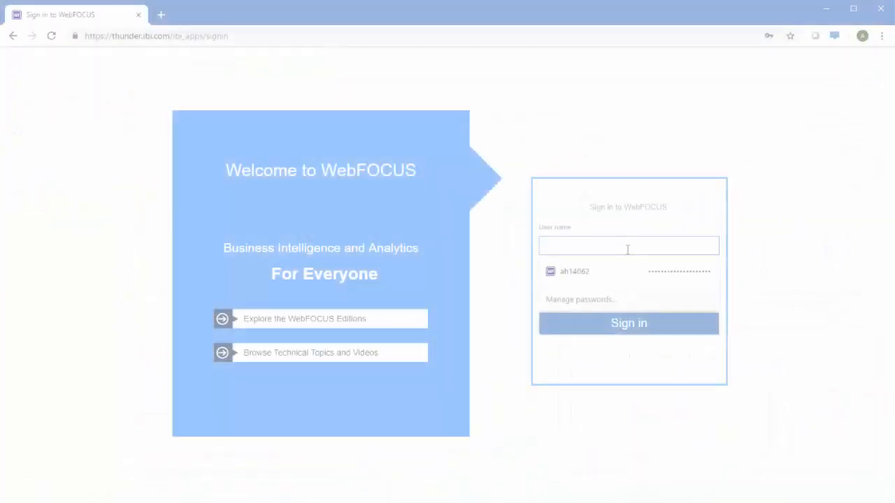
Step: Sign in with the account user name and password
type("ah14062")
key("Tab")
type("*********")
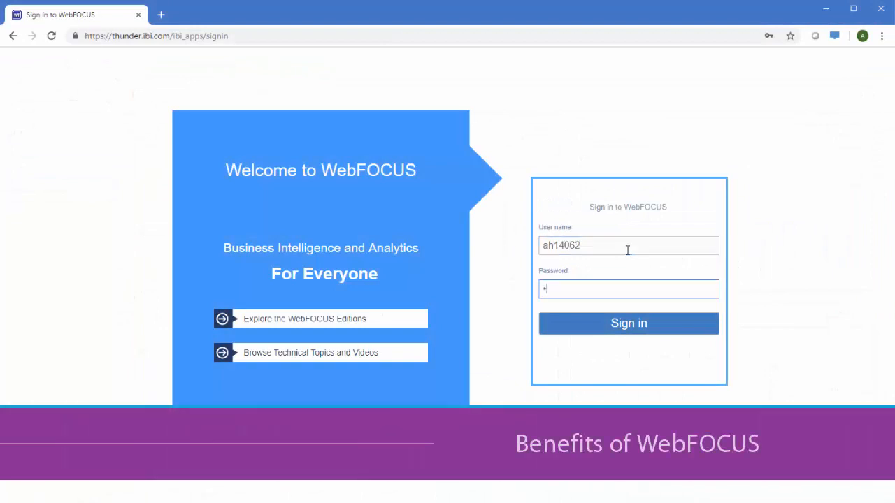
key("Return")
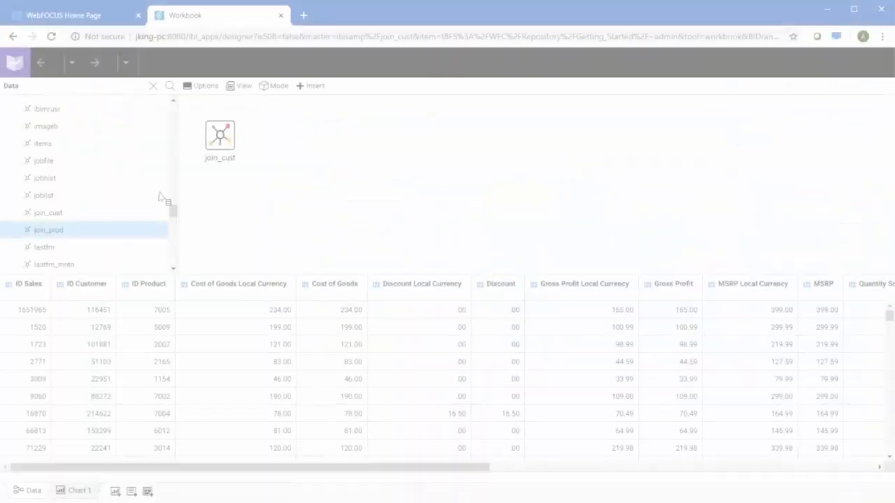
Step: Join join_prod into the model and chart Quantity Sold against Product Category
left_click_drag(167, 200, 226, 140)
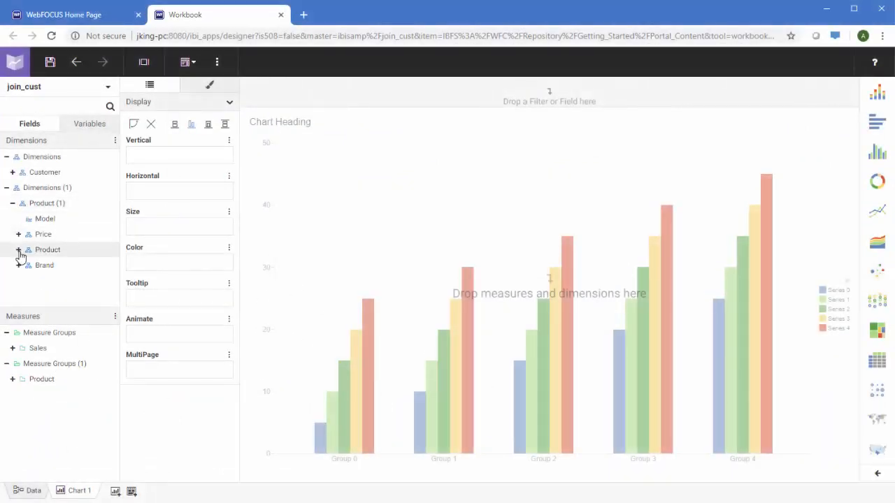
left_click(19, 250)
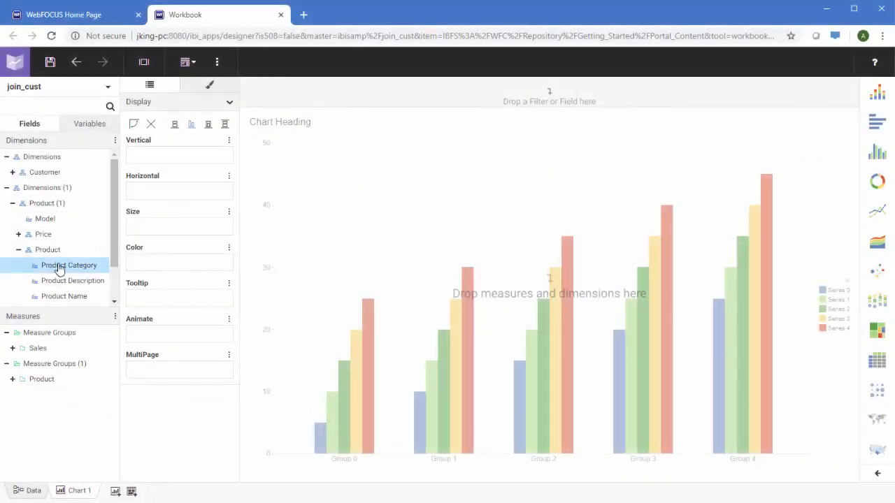
left_click_drag(60, 270, 189, 194)
left_click(11, 349)
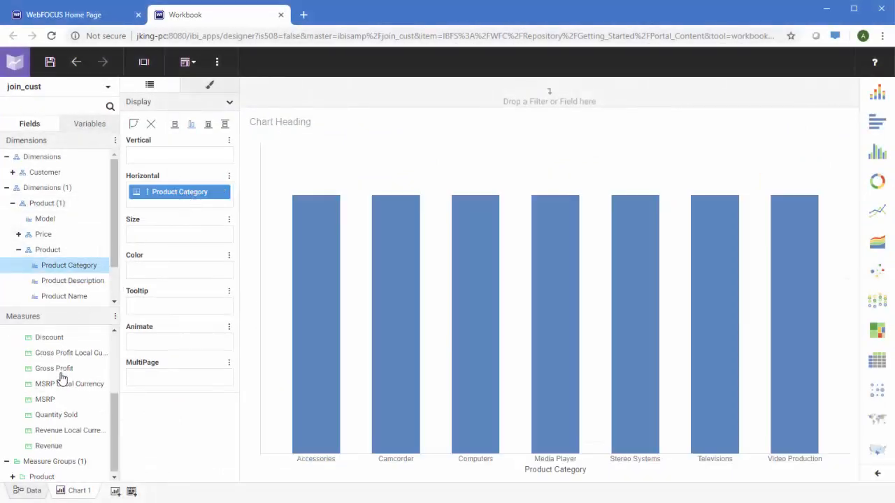
left_click_drag(66, 412, 163, 150)
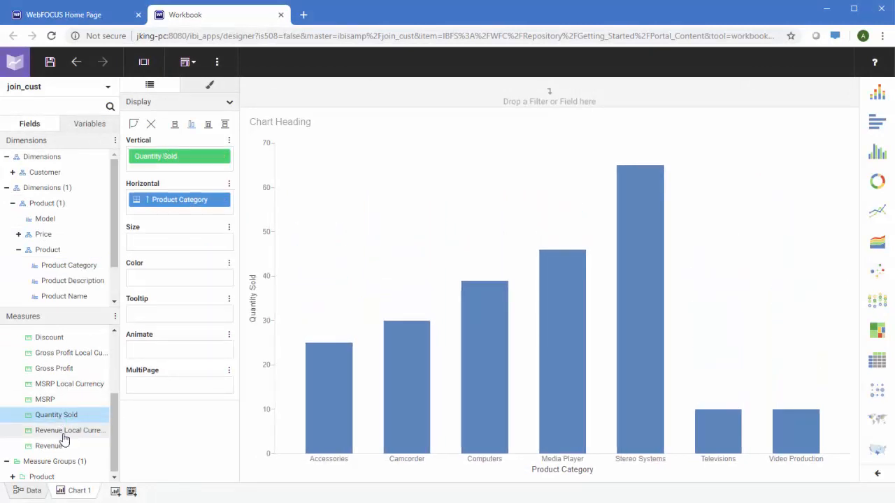
Step: Colour the bars by Price Dollars, aggregated as an average
left_click(12, 477)
left_click_drag(50, 444, 155, 282)
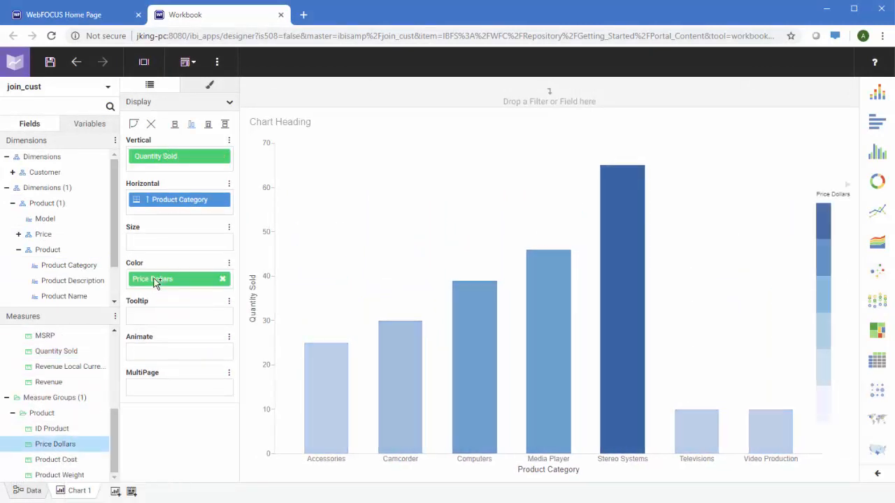
right_click(155, 281)
mouse_move(209, 352)
left_click(328, 229)
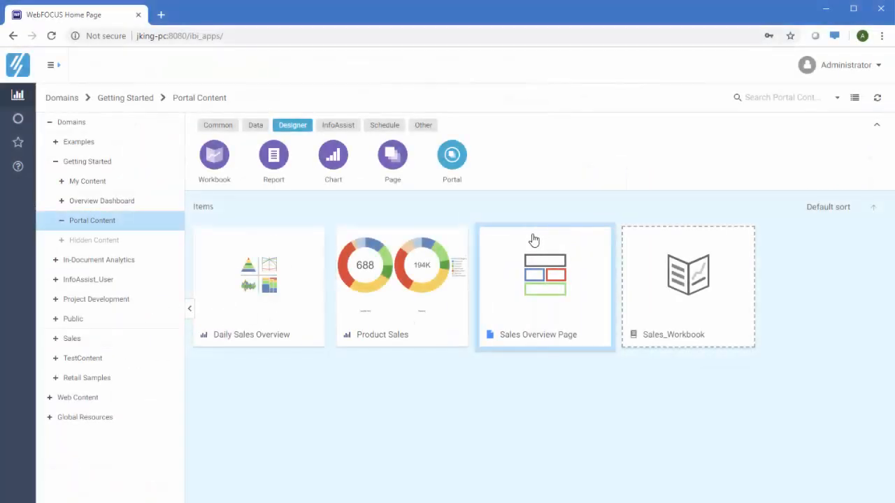
Step: Publish Sales_Workbook and go to the My Content folder
right_click(661, 275)
left_click(721, 420)
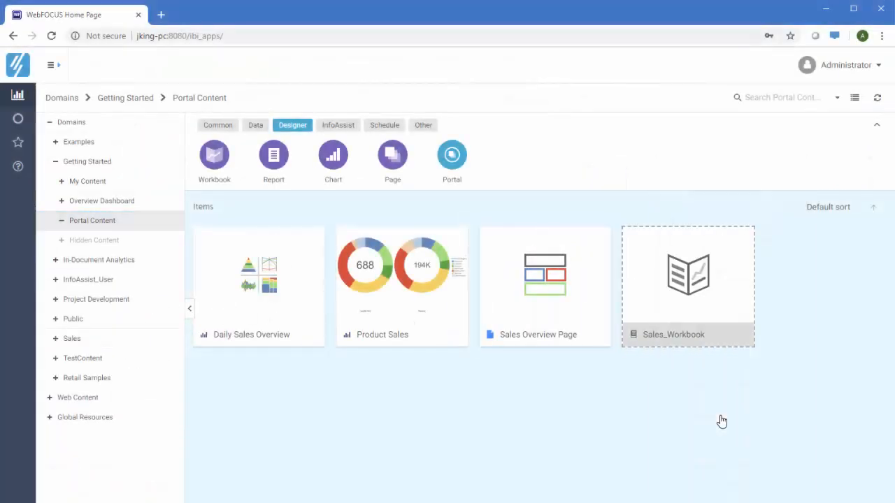
left_click(116, 182)
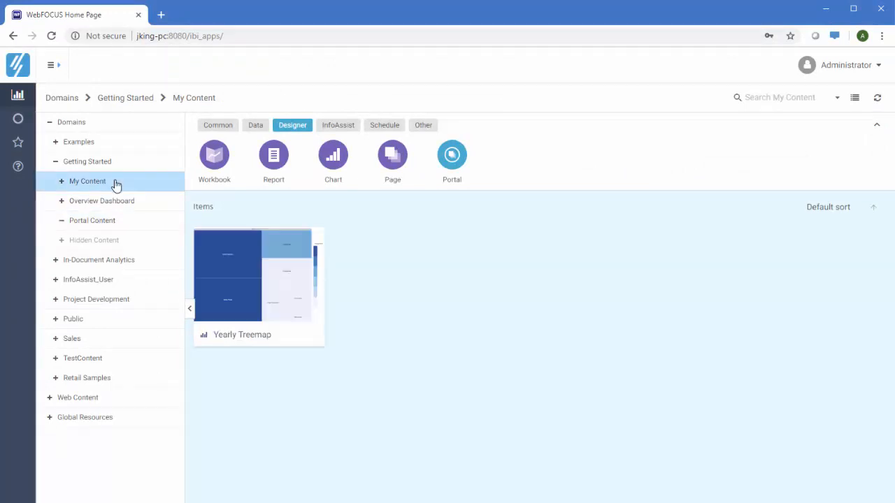
Step: Share the Yearly Treemap with the Developer user, found by searching 'ale'
right_click(257, 267)
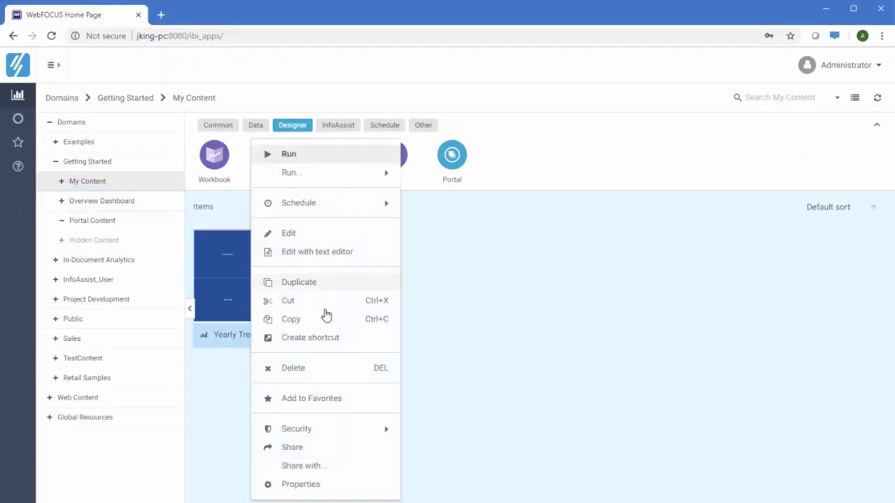
left_click(344, 469)
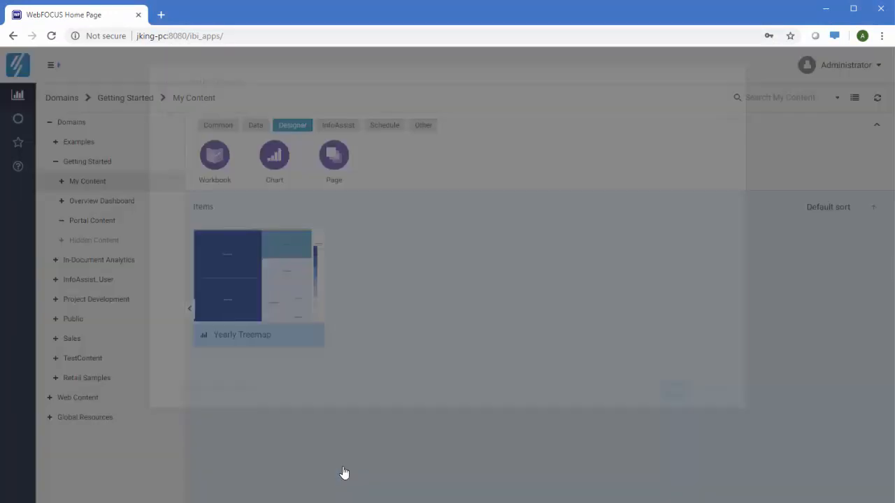
type("ale")
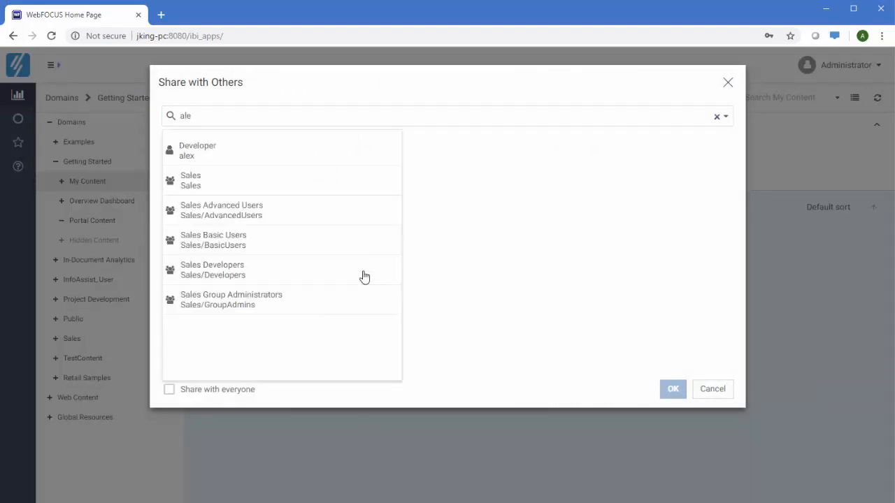
left_click(244, 149)
left_click(666, 391)
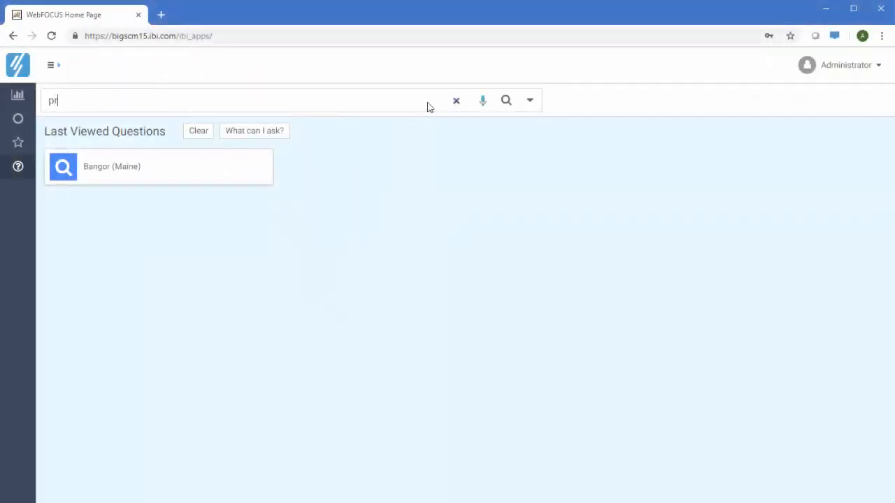
Step: Search for Providence (Rhode Island) and view the Encounters and Revenue chart full-screen
type("ovide")
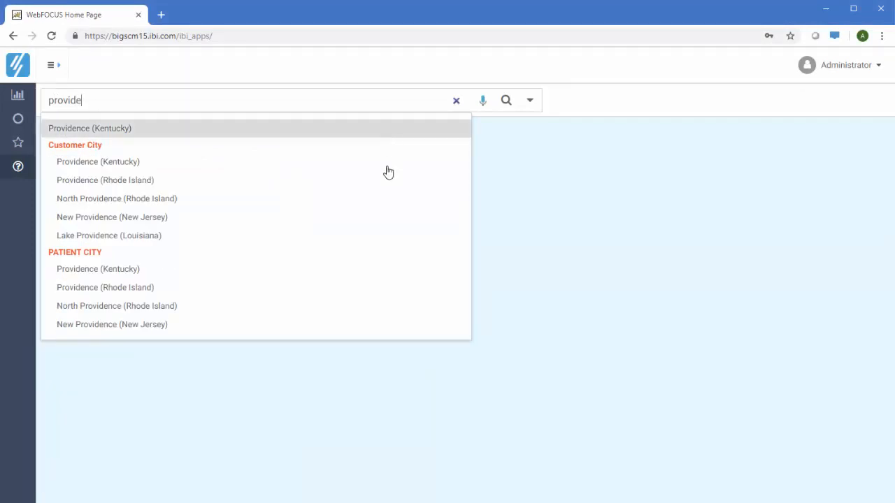
left_click(178, 285)
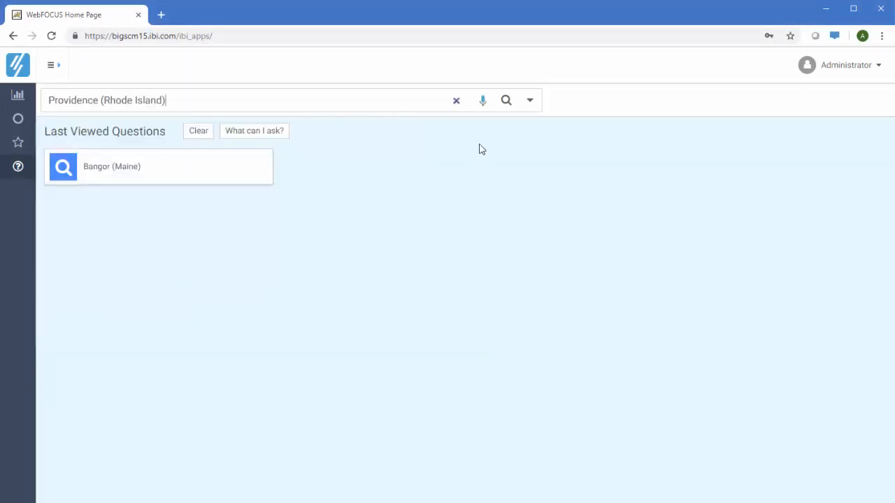
left_click(505, 101)
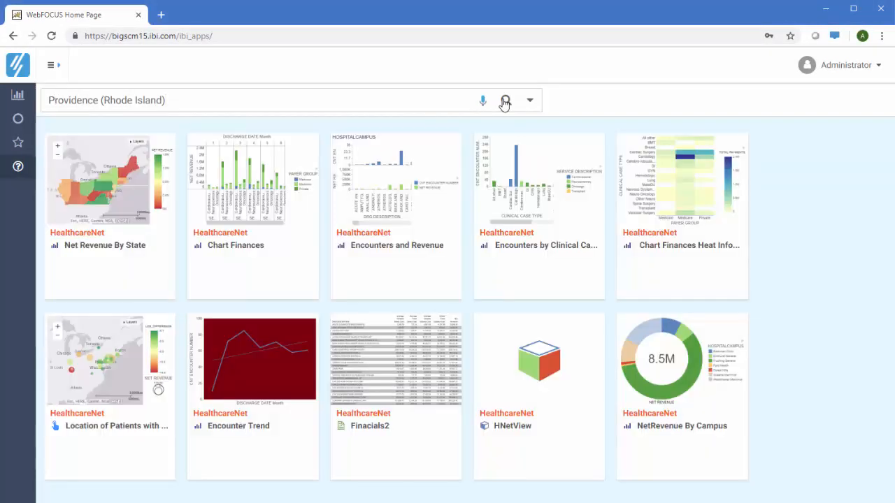
left_click(400, 197)
left_click(368, 301)
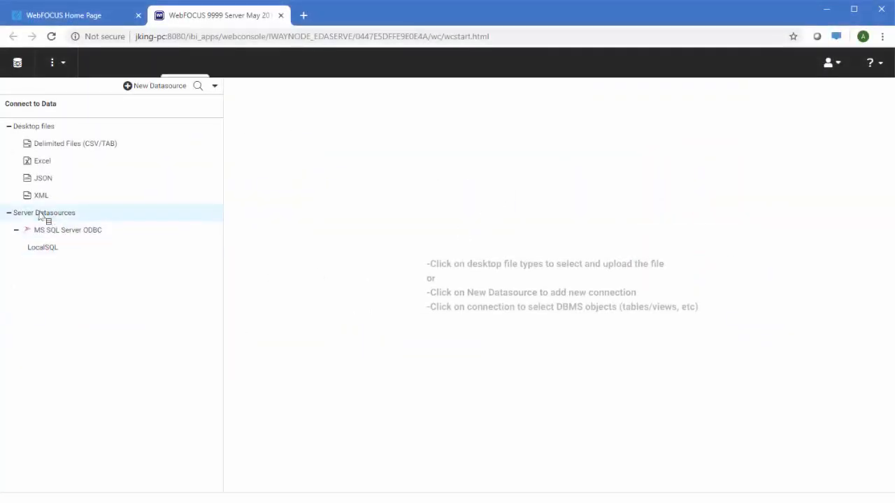
Step: Start a new server data source, filtering the adapters by 'odb'
right_click(39, 214)
left_click(89, 228)
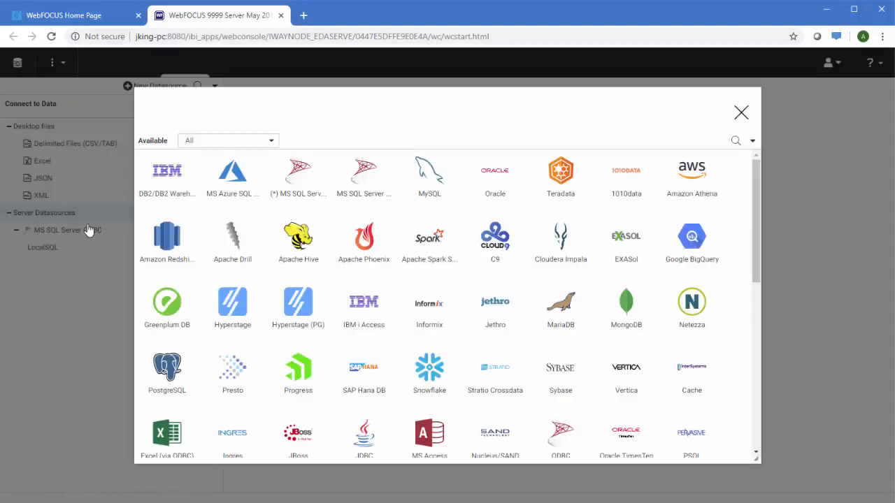
left_click(735, 141)
type("o")
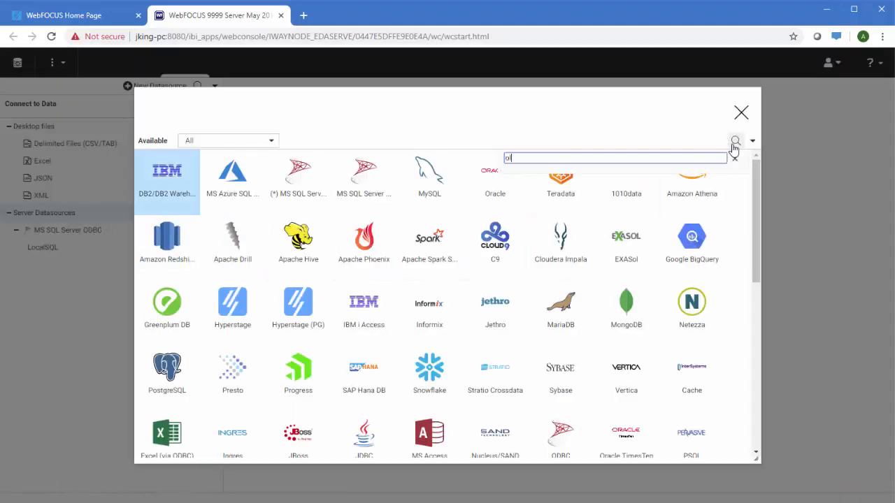
type("db")
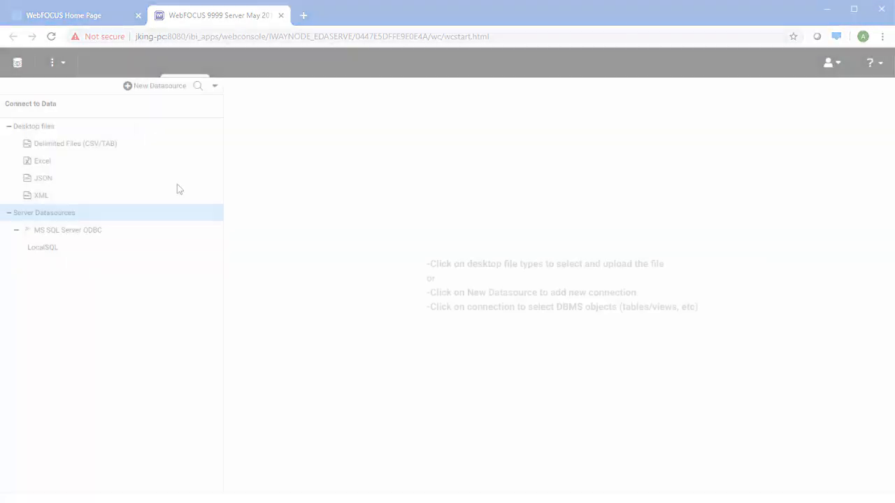
scroll(703, 337, "down", 10)
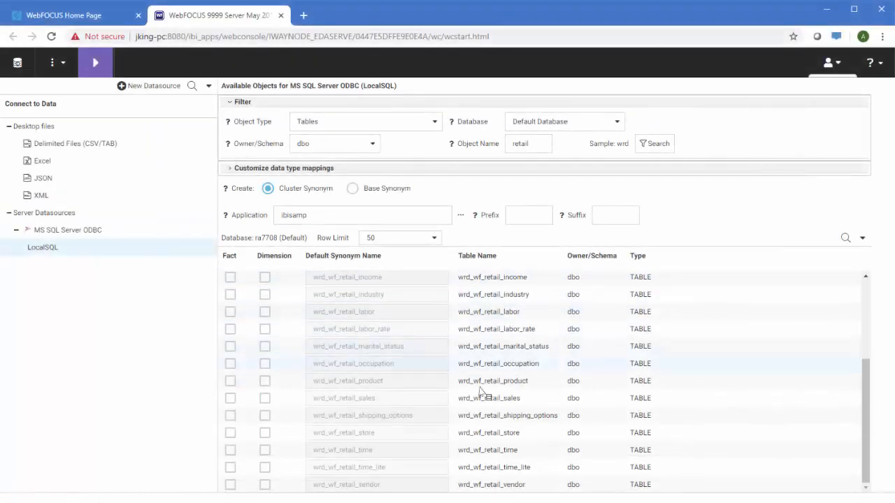
Step: Mark wrd_wf_retail_sales as a fact table and add its related dimensions
left_click(230, 398)
right_click(500, 404)
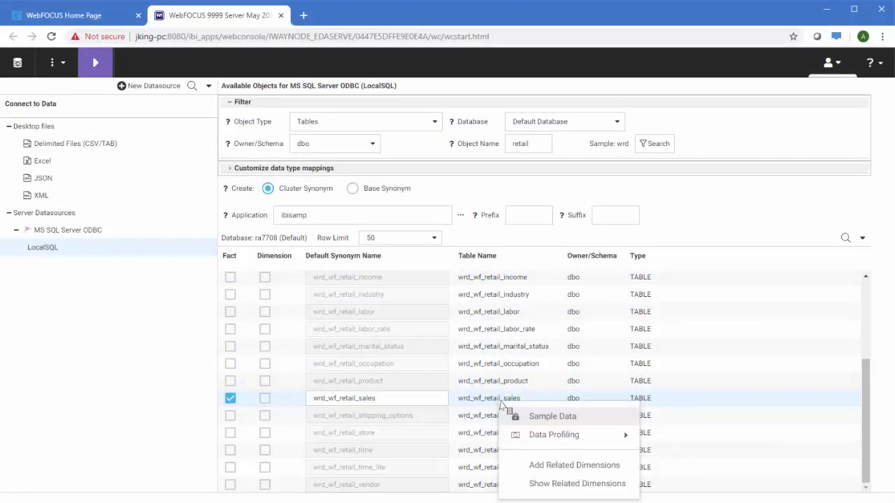
left_click(563, 466)
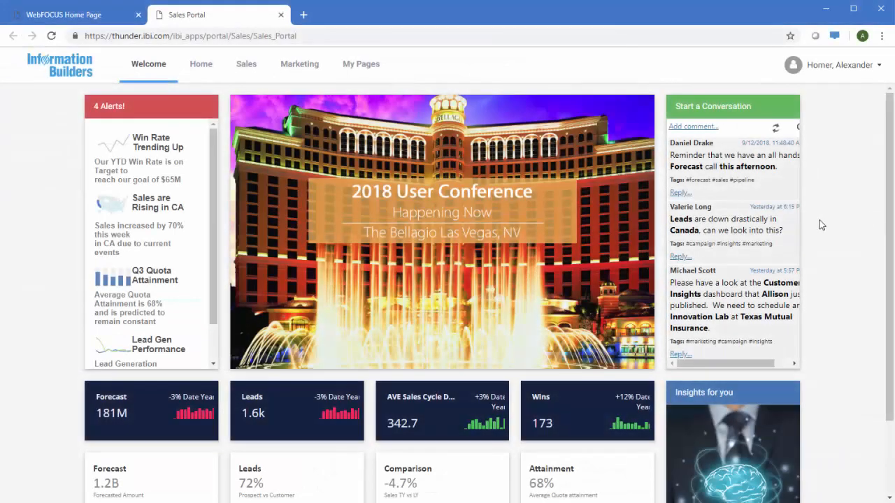
Step: View the Sales Portal's Marketing page, then open the Sales Insights dashboard
left_click(295, 67)
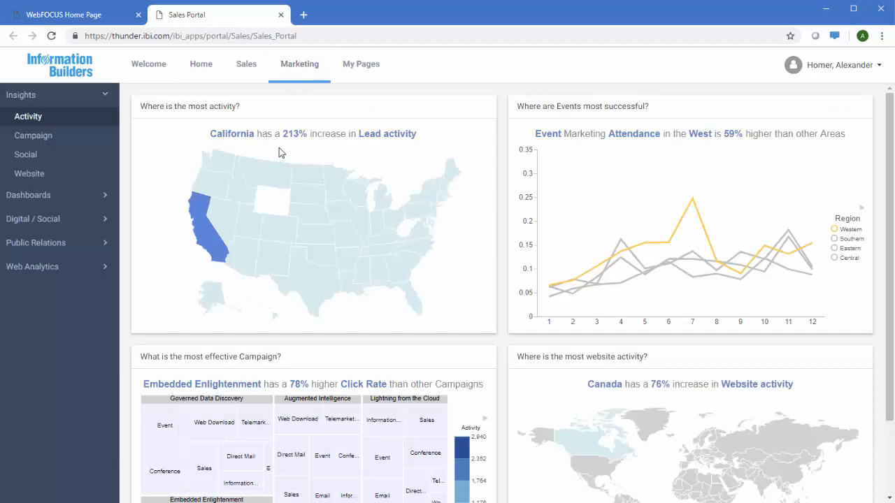
mouse_move(202, 218)
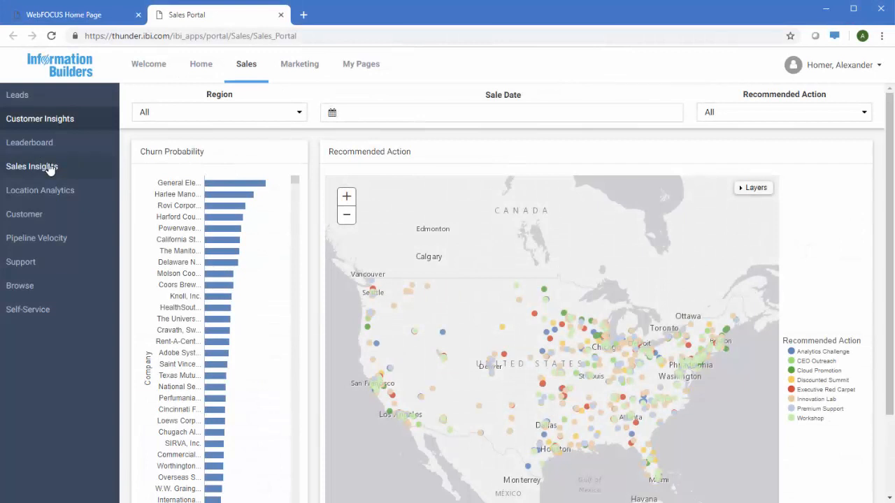
left_click(50, 169)
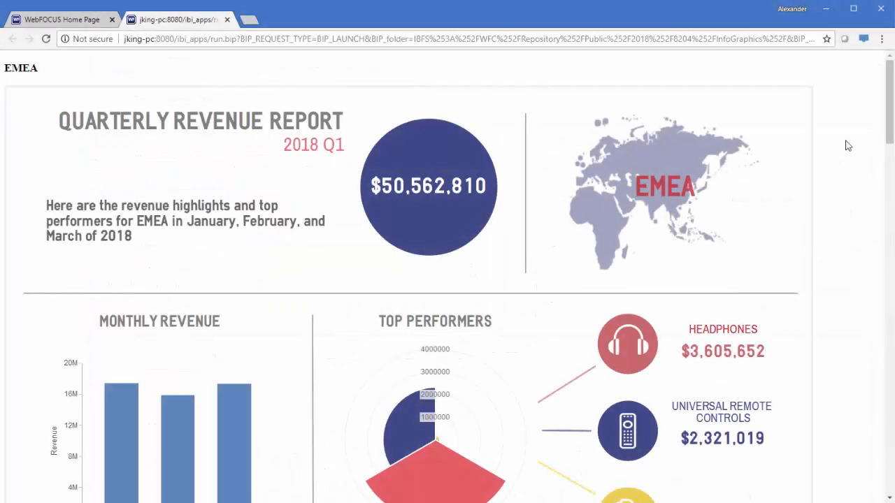
Step: Scroll through the EMEA and North America quarterly revenue infographic
scroll(849, 146, "down", 1)
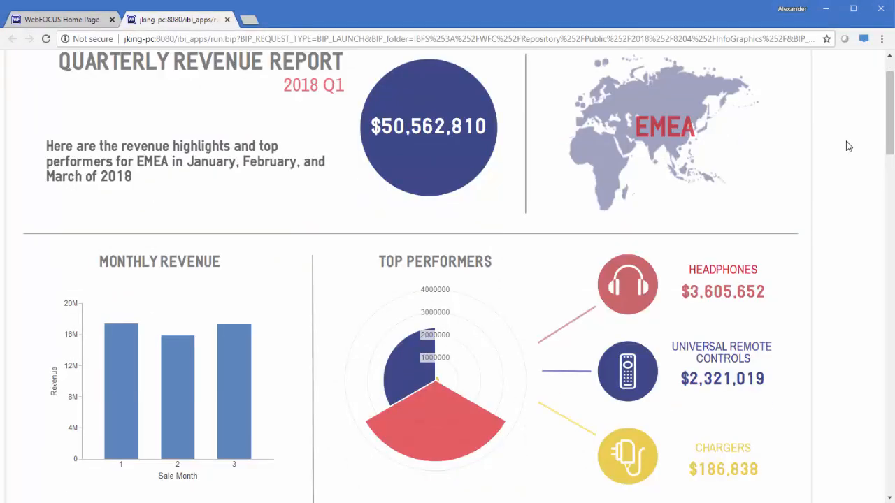
scroll(849, 146, "down", 9)
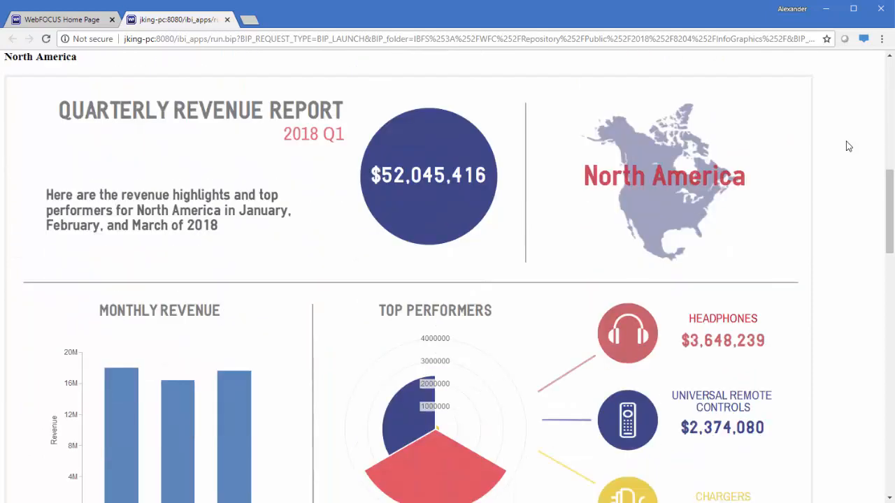
scroll(849, 146, "down", 1)
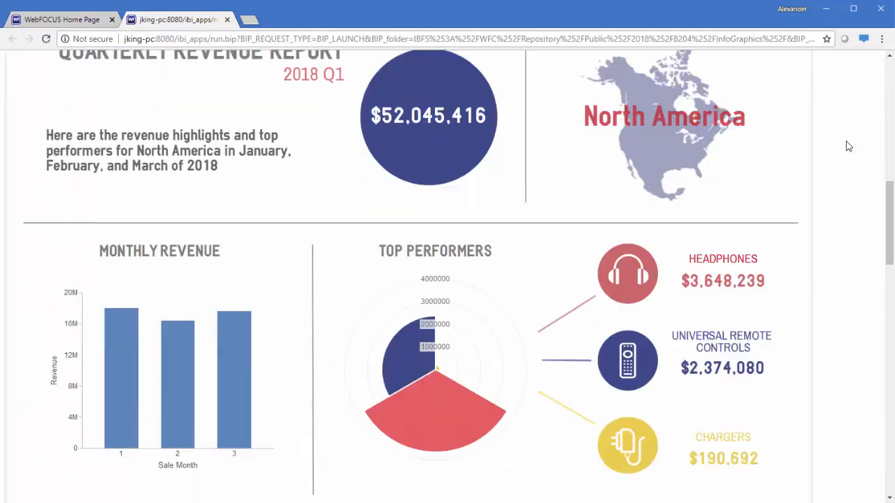
scroll(439, 416, "down", 8)
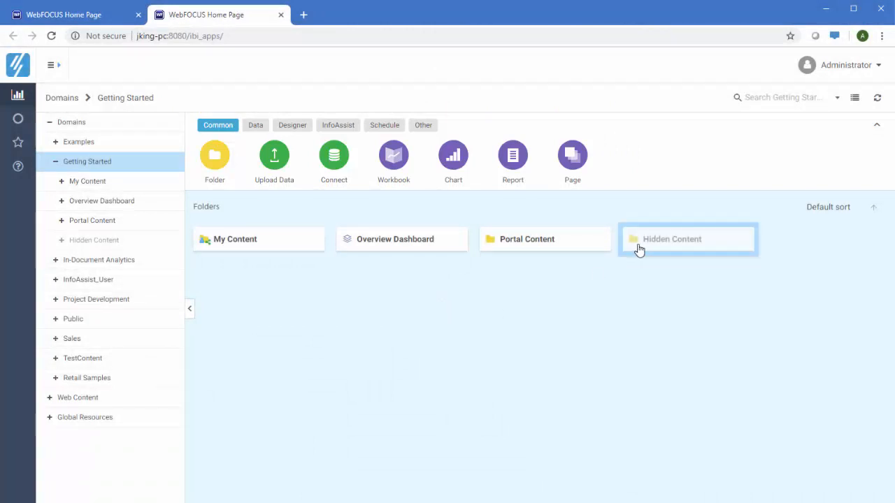
left_click(55, 101)
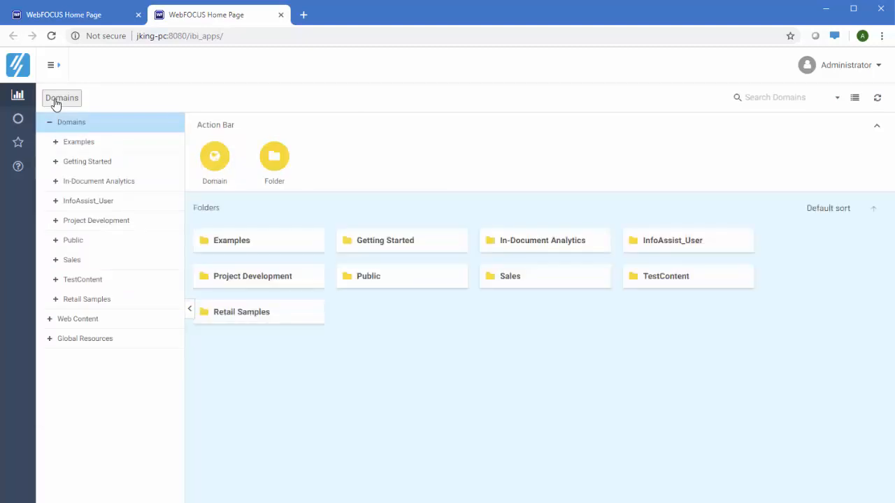
left_click(791, 102)
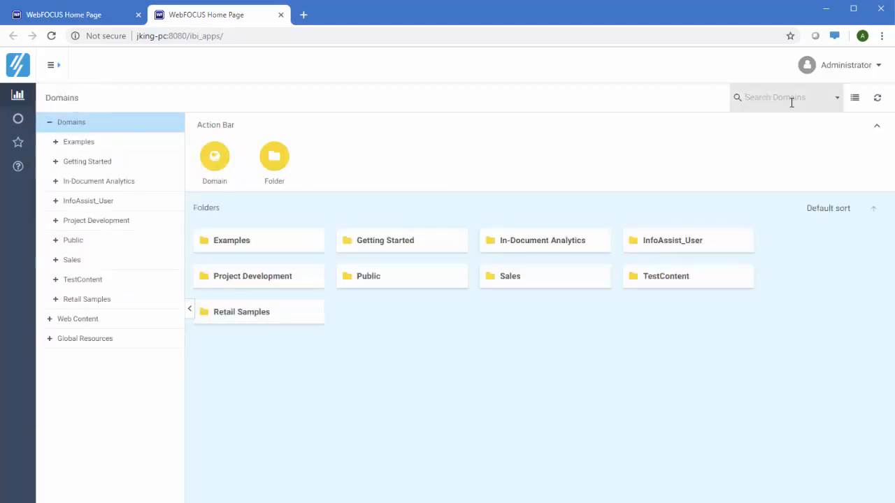
type("sales")
key("Return")
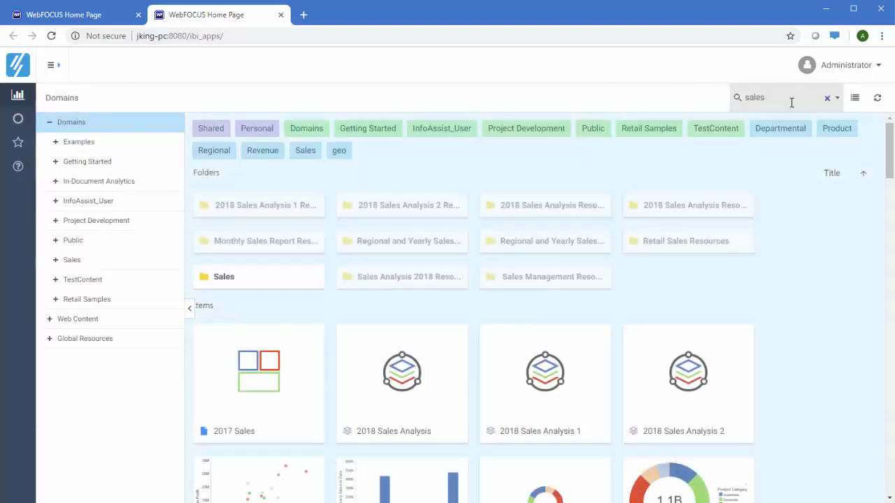
scroll(793, 209, "down", 3)
scroll(793, 208, "down", 2)
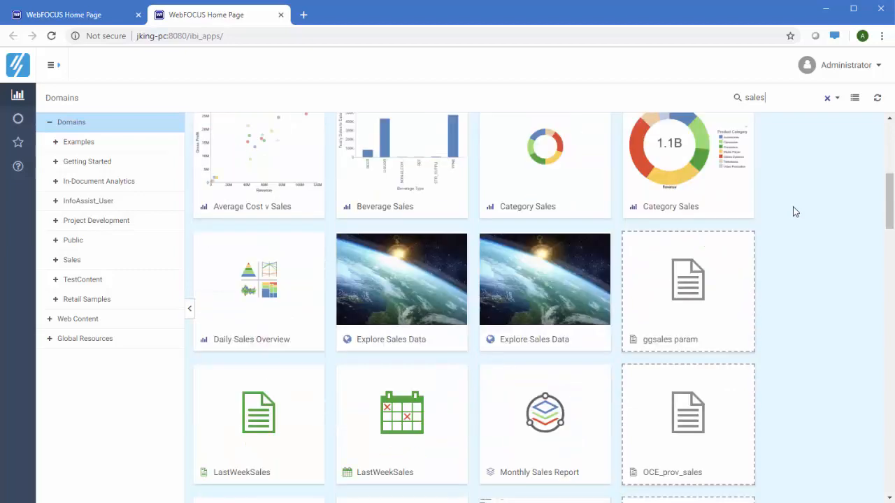
left_click(827, 98)
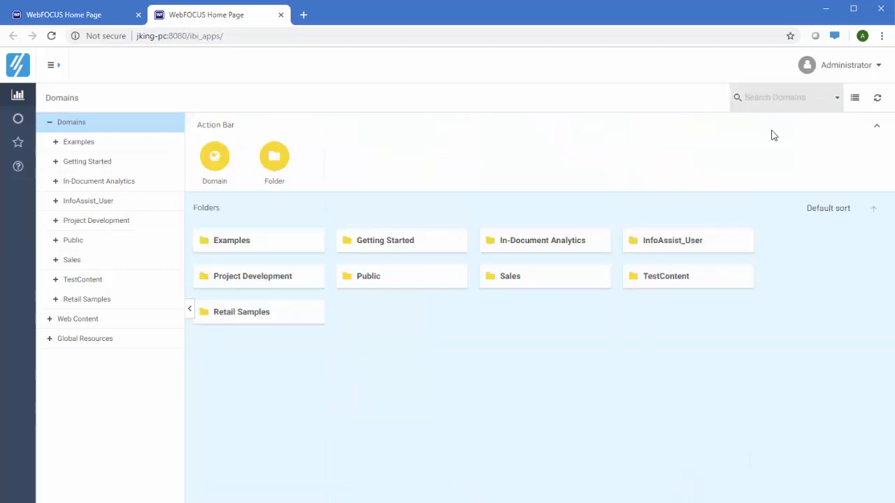
left_click(428, 249)
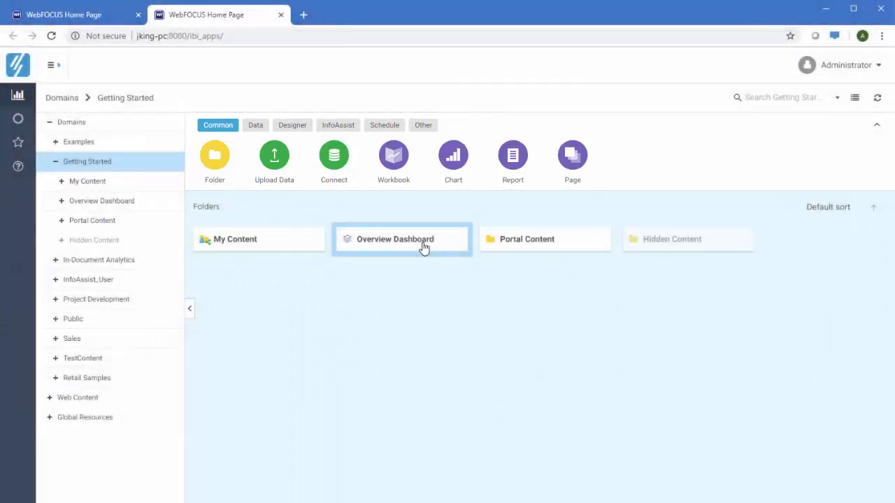
left_click(255, 125)
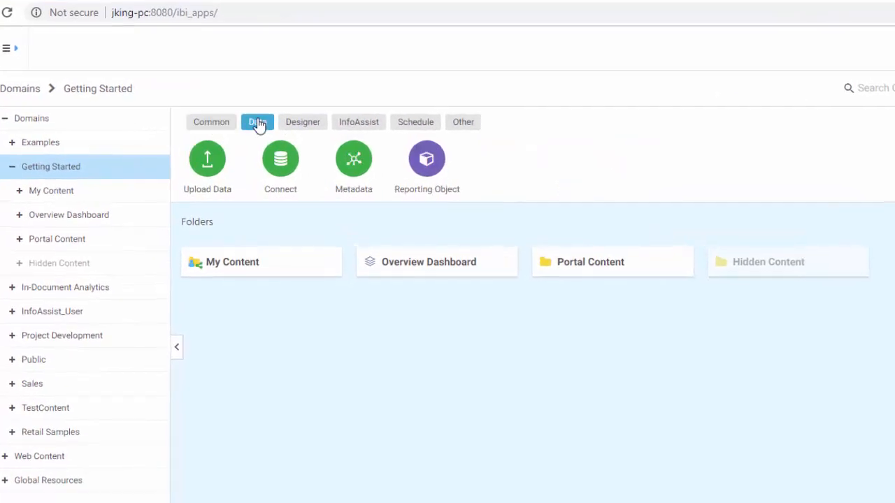
left_click(298, 123)
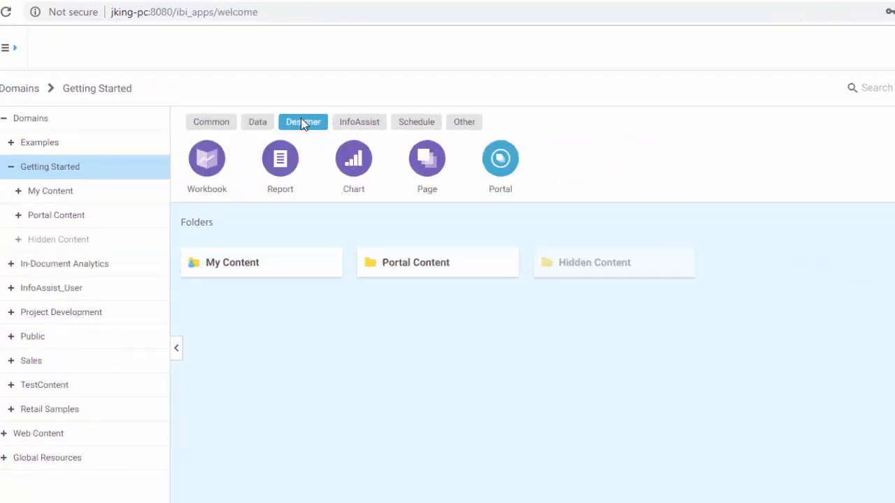
left_click(353, 122)
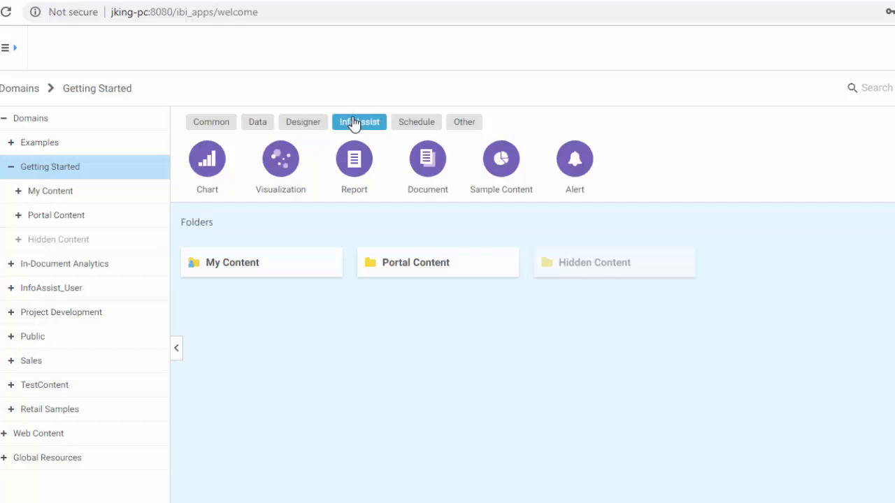
left_click(423, 126)
left_click(468, 126)
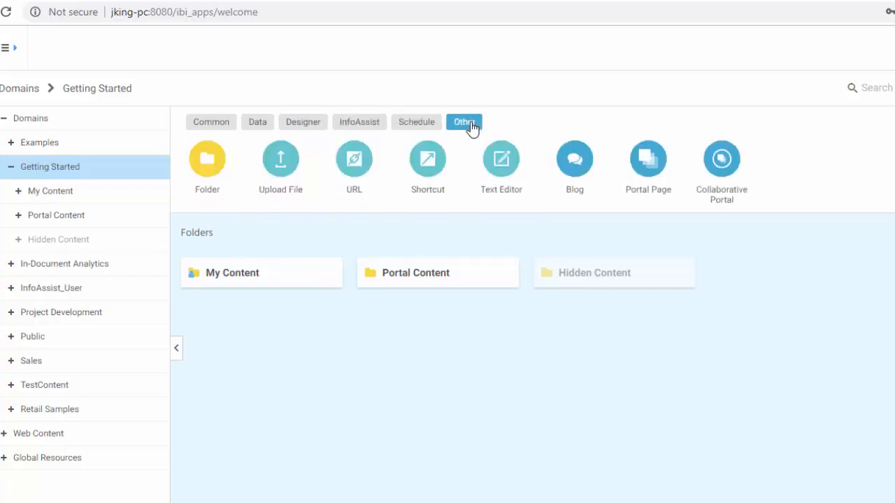
left_click(209, 121)
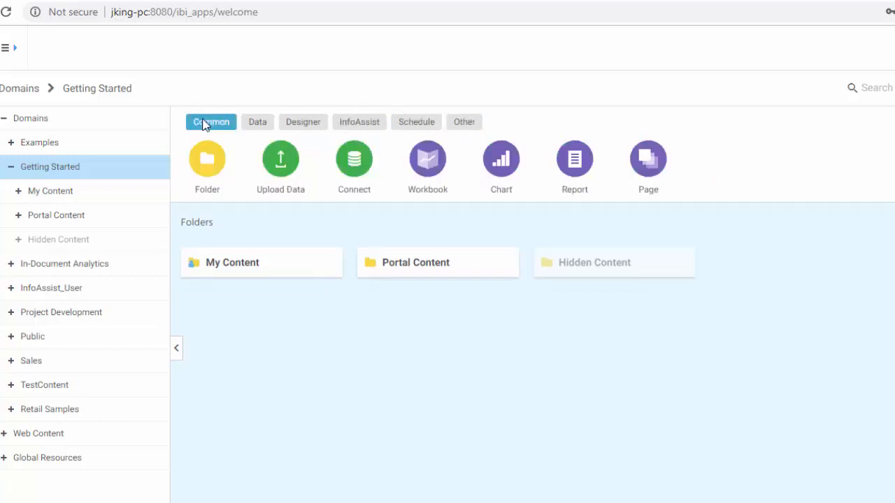
Step: Check the Portals and Favorites lists, then search content for Italy as a Store Country
left_click(17, 121)
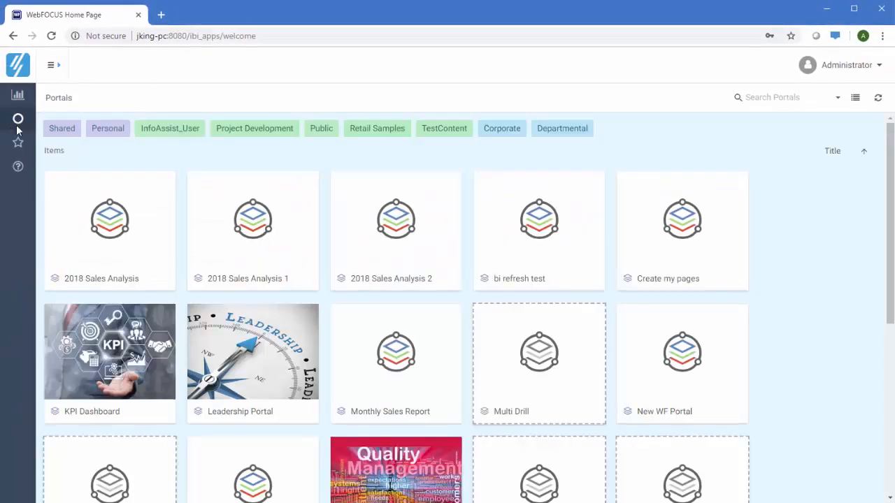
left_click(19, 145)
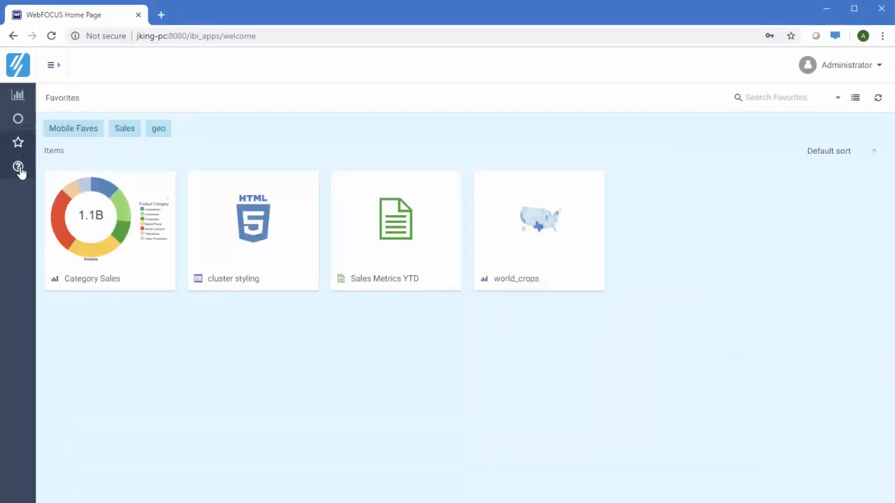
left_click(19, 169)
type("Italy")
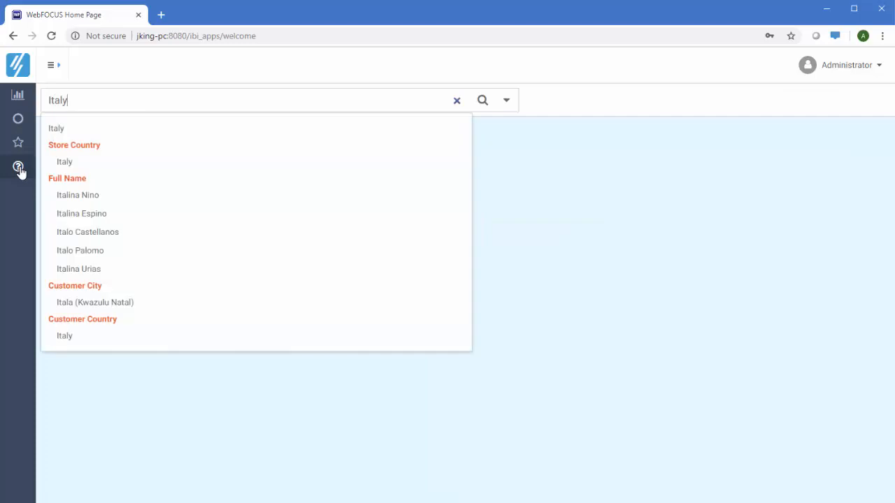
left_click(66, 164)
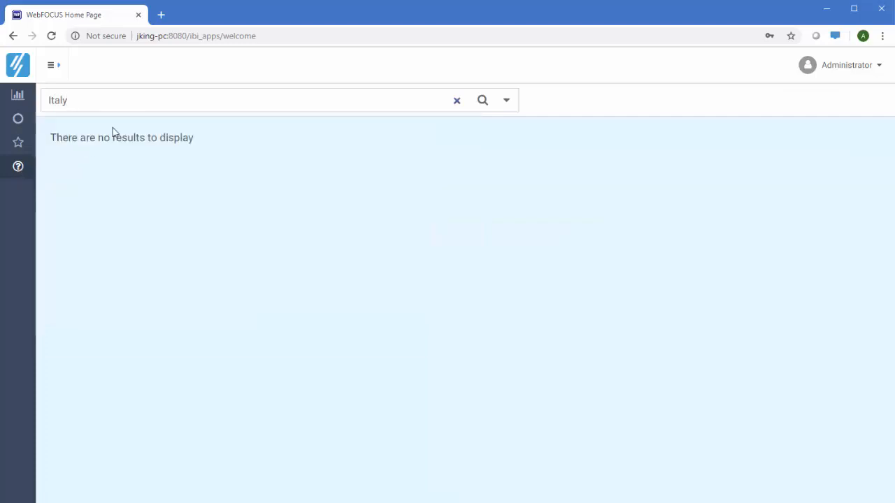
left_click(482, 101)
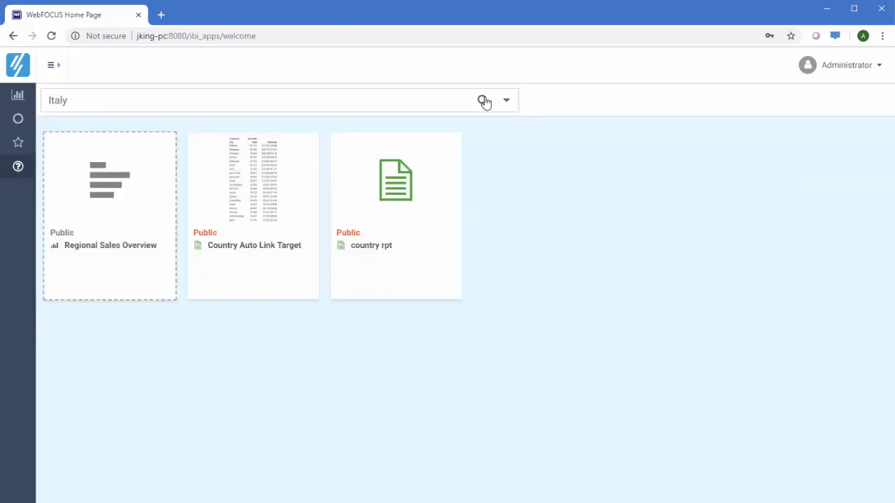
Step: Look through the Administrator account menu, then dismiss it
left_click(814, 69)
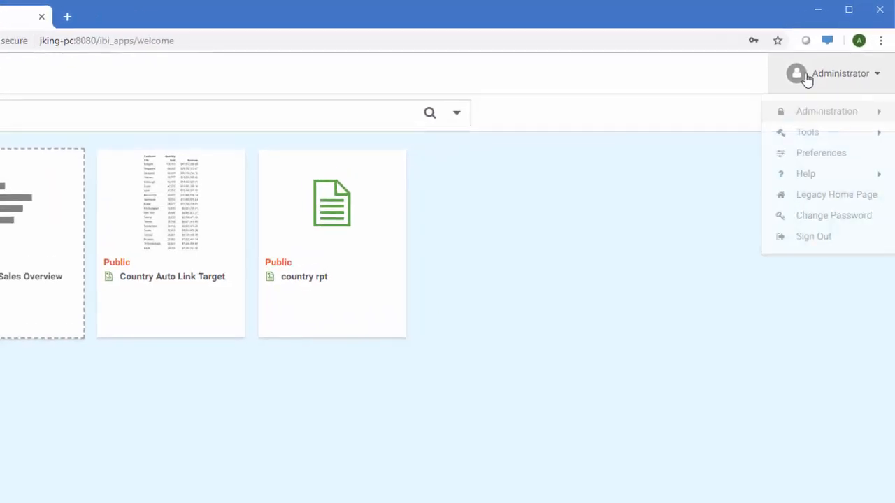
mouse_move(800, 136)
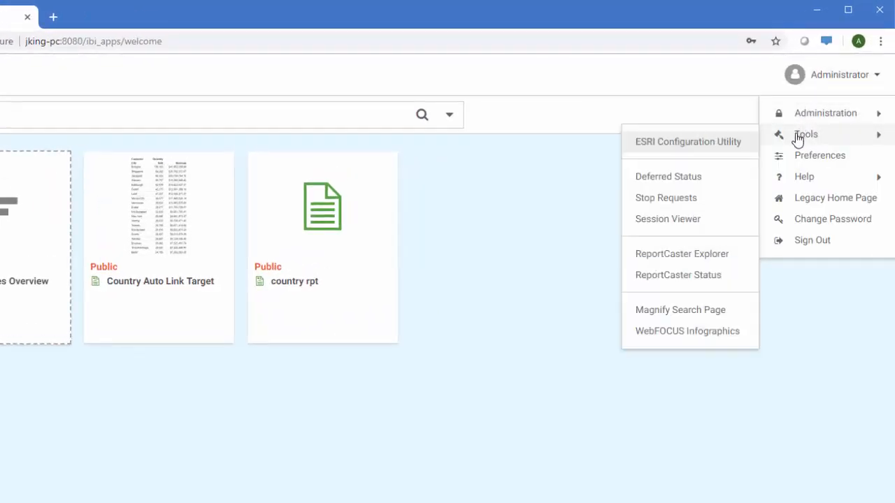
mouse_move(803, 181)
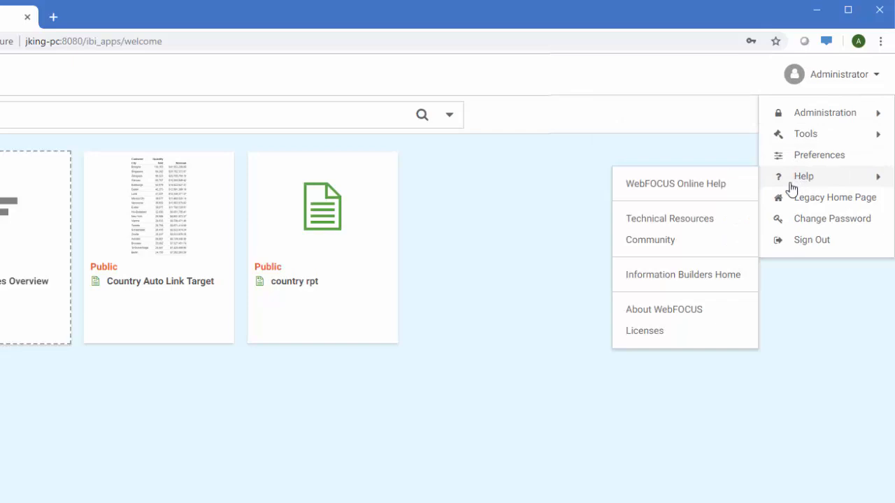
left_click(557, 194)
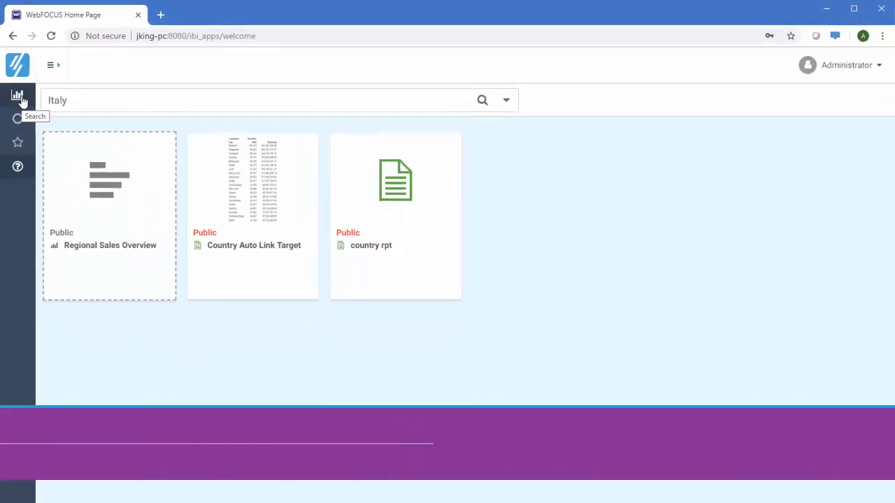
Step: Open the Project Development domain, then the Security Center from Administrator > Administration
left_click(19, 98)
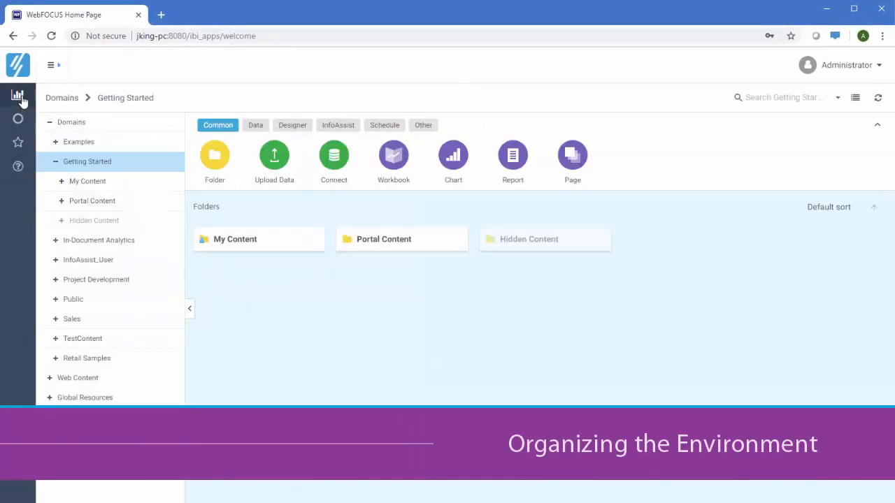
left_click(102, 280)
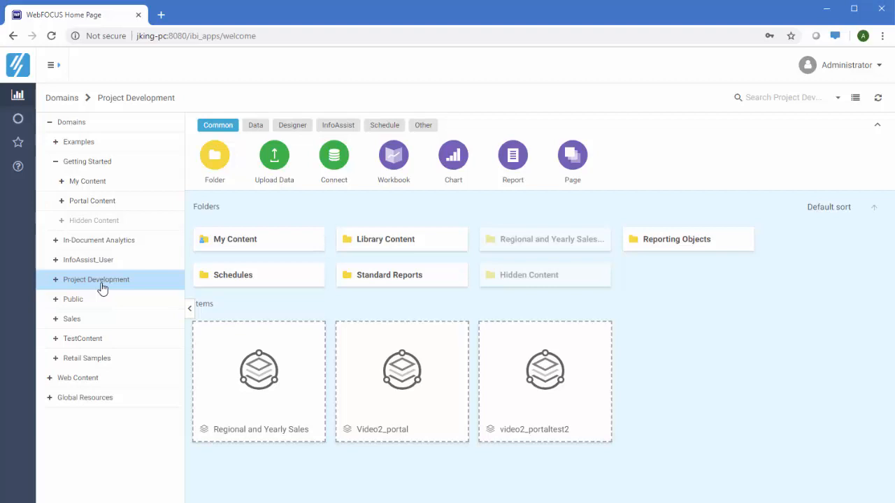
left_click(819, 70)
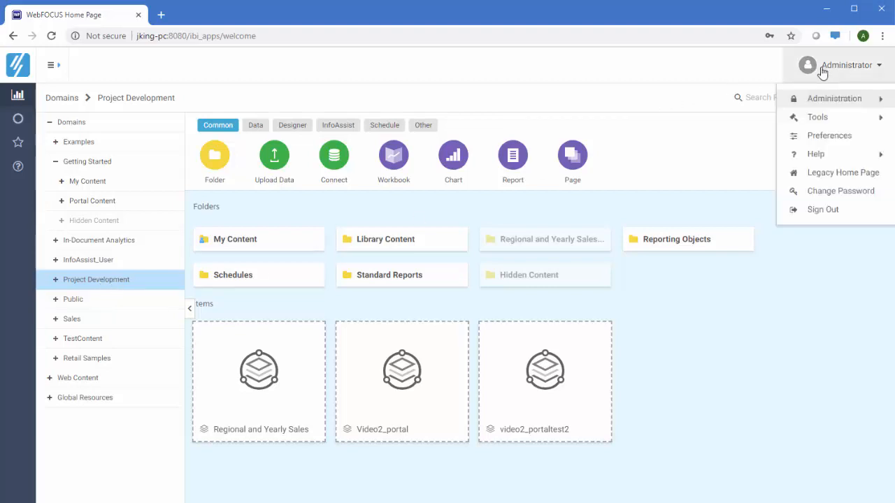
mouse_move(815, 101)
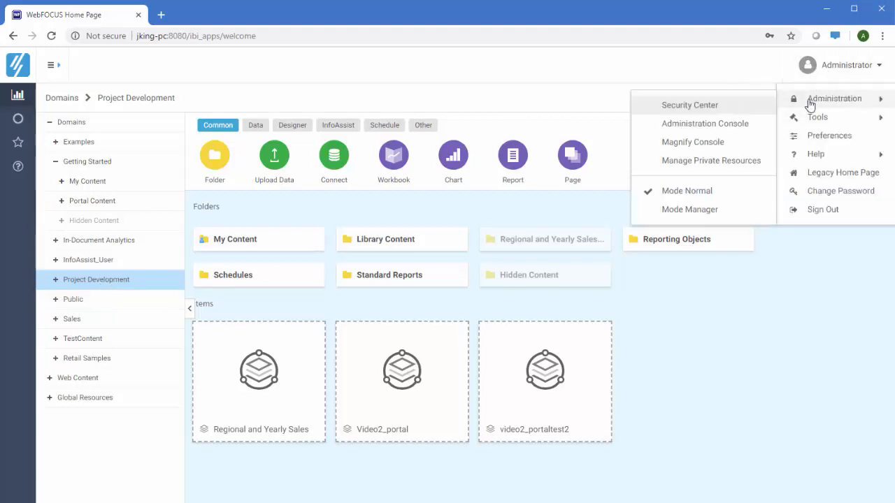
left_click(728, 107)
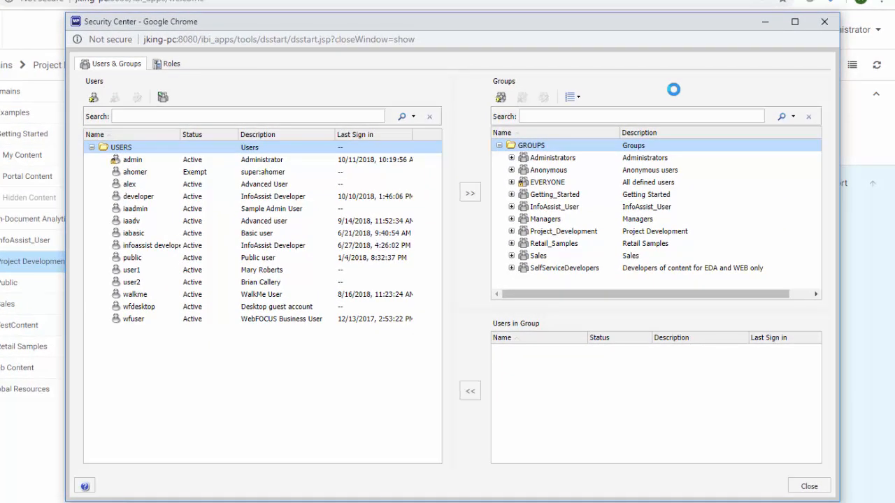
Step: Inspect the Advanced User and InfoAssist Developer accounts and the AdvancedUsers group members
left_click(137, 185)
left_click(372, 199, "ctrl")
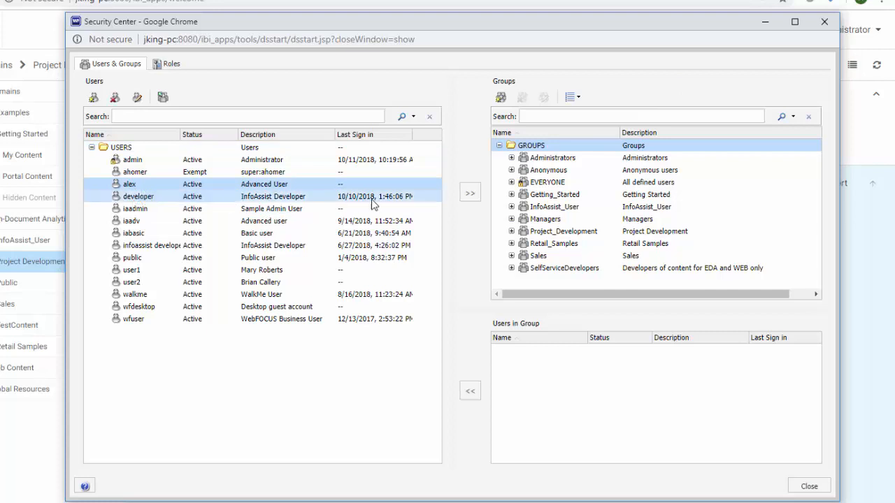
left_click(511, 195)
left_click(565, 218)
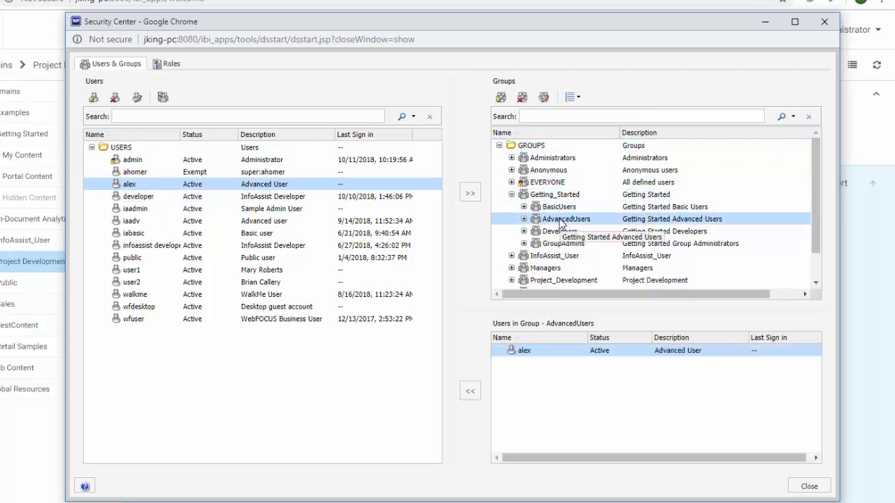
Step: Review the security roles list, close the Security Center, and bring up the video2_portaltest2 portal's actions
left_click(170, 64)
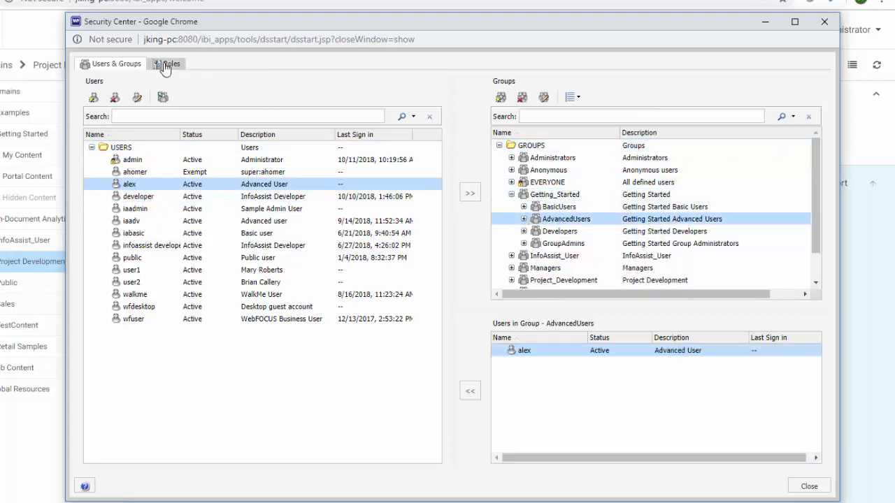
scroll(273, 196, "down", 6)
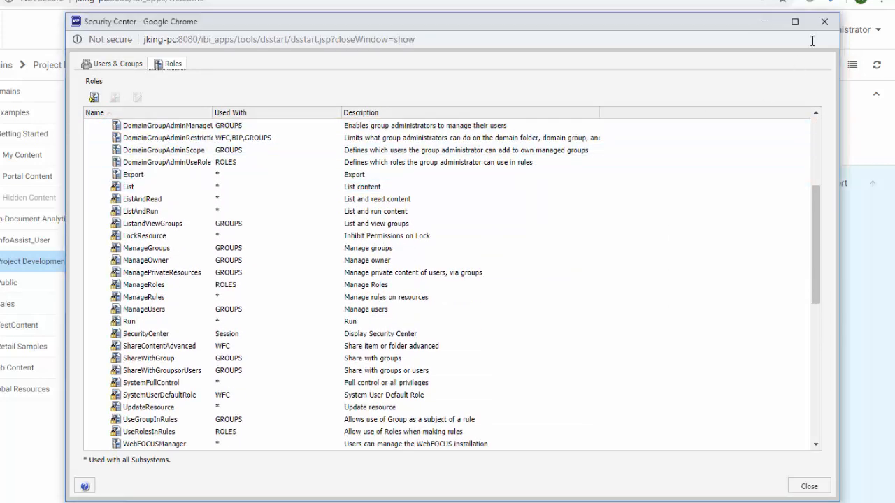
left_click(824, 22)
right_click(545, 357)
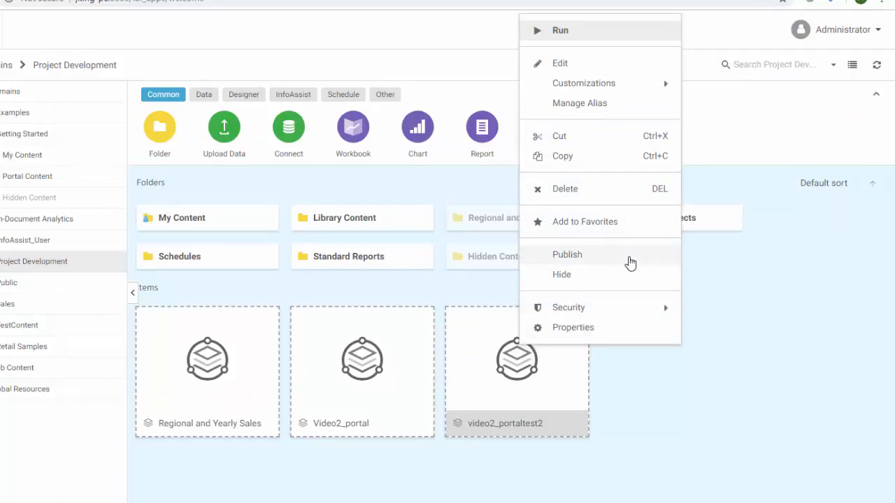
Step: Browse the My Content folder, check vid2 chart2's sharing options, then switch to the Getting Started domain
left_click(720, 329)
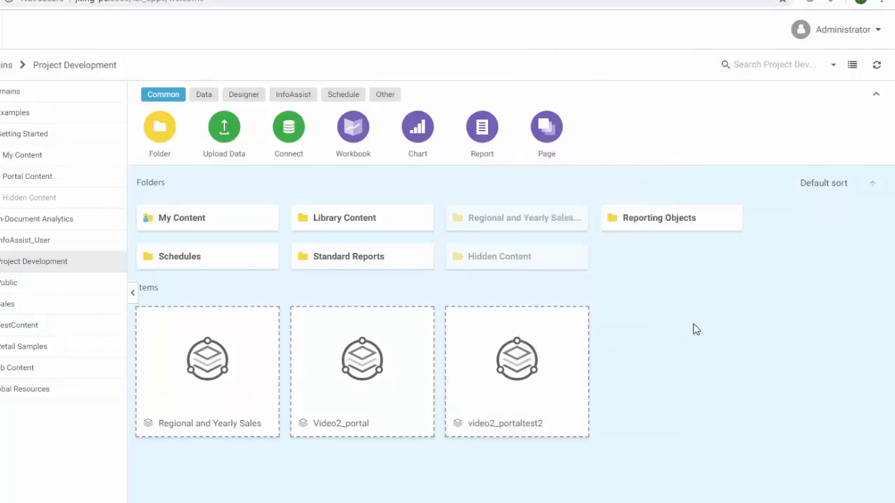
double_click(231, 228)
scroll(231, 242, "down", 3)
right_click(229, 272)
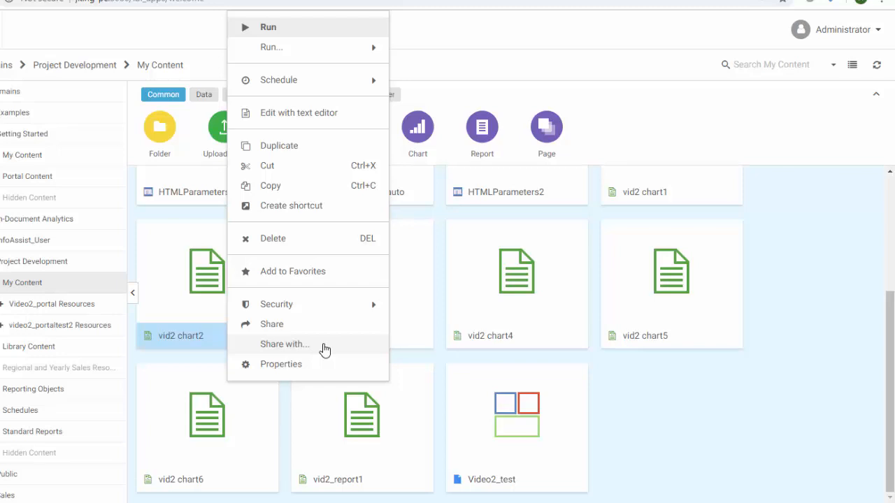
left_click(668, 436)
left_click(73, 140)
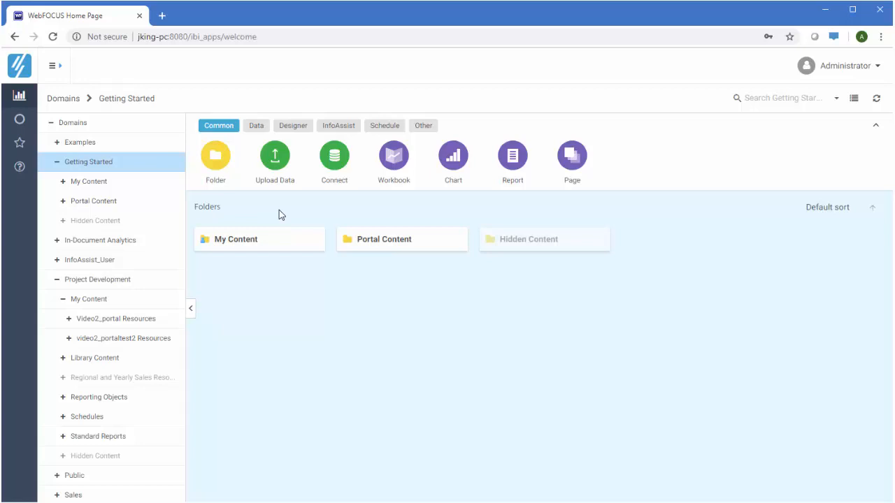
Step: Upload join_demo.xlsx as Excel data and join its customer sheet to the sales sheet
left_click(275, 166)
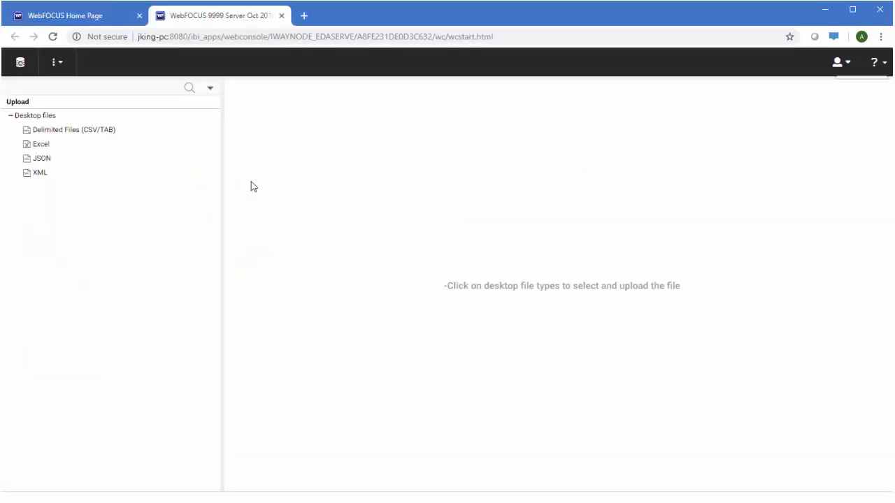
left_click(63, 147)
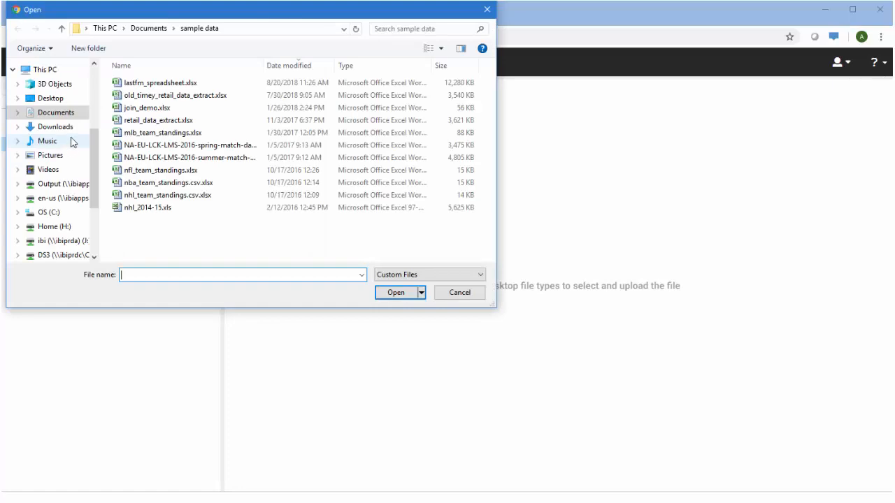
left_click(151, 109)
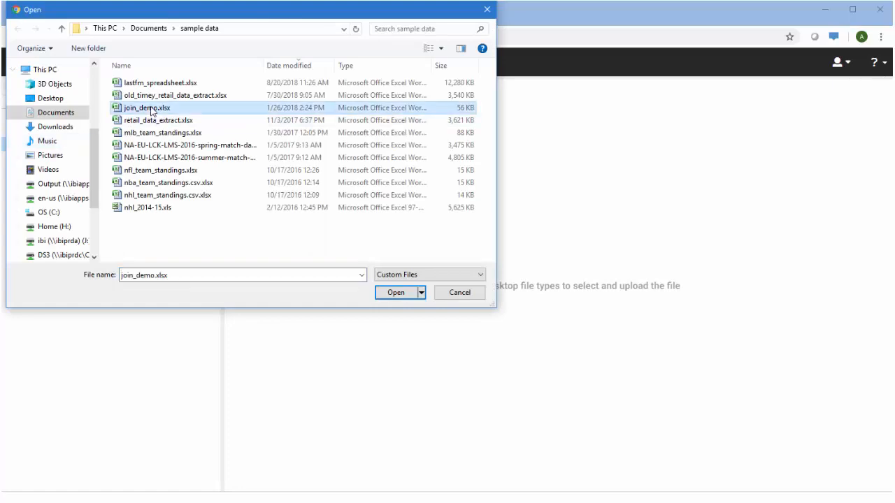
left_click(393, 292)
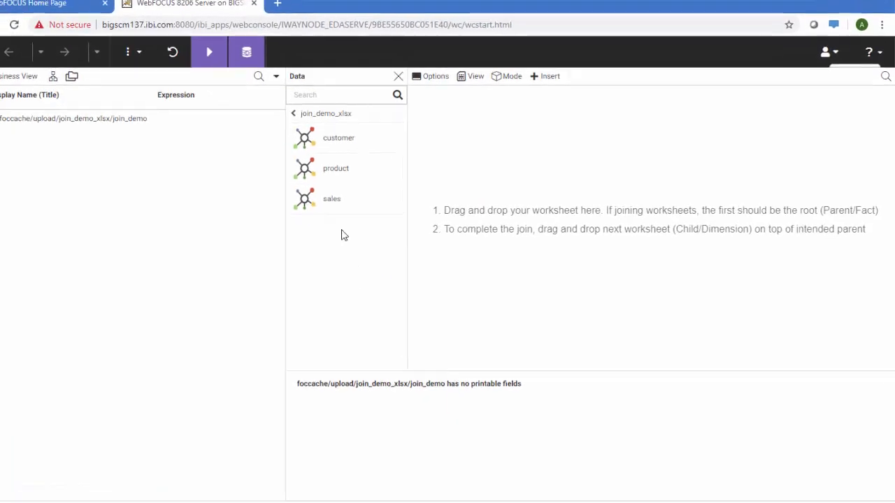
left_click_drag(338, 204, 489, 140)
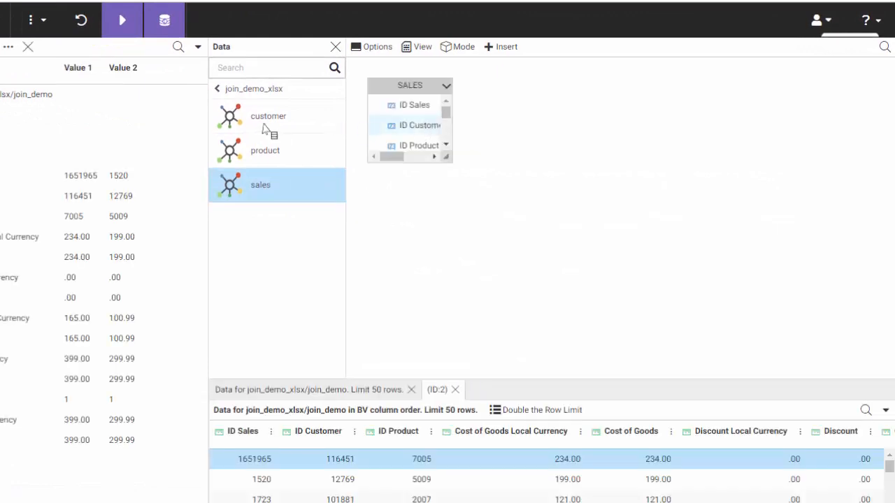
left_click_drag(236, 126, 412, 91)
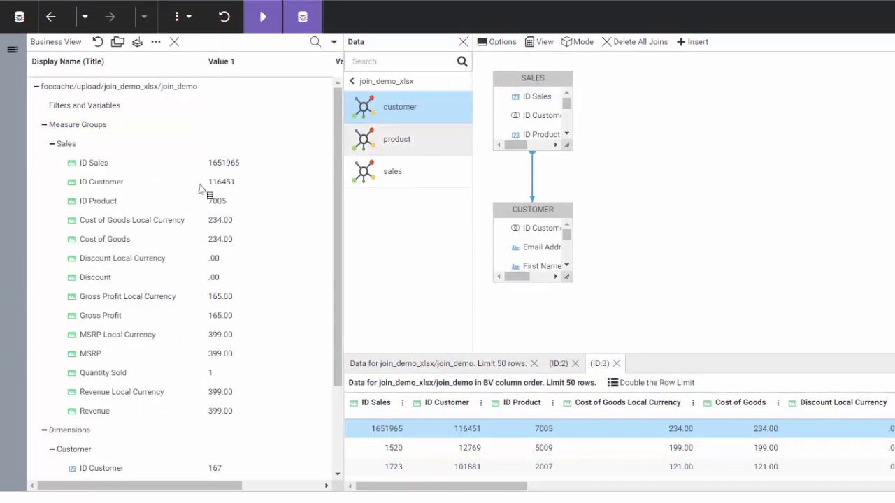
Step: Move Gender under ID Customer, inspect the Quantity Sold field, then go to the Connect to Data page
scroll(210, 192, "down", 3)
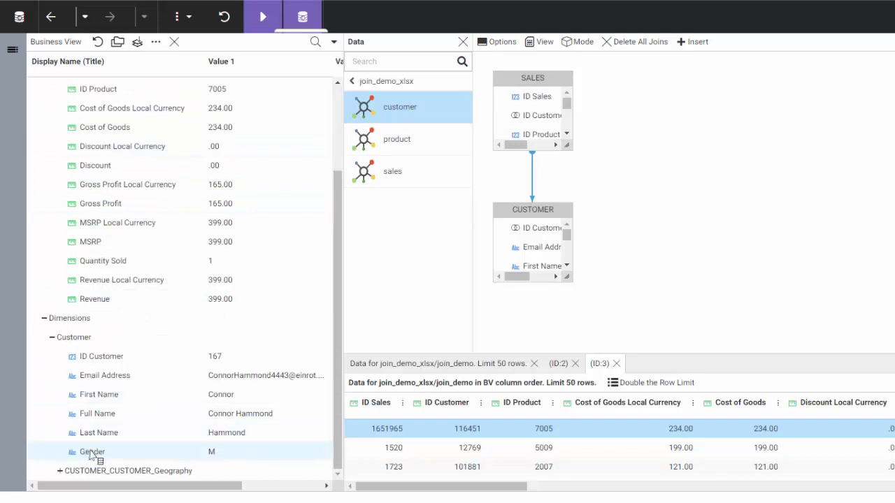
left_click_drag(100, 453, 115, 366)
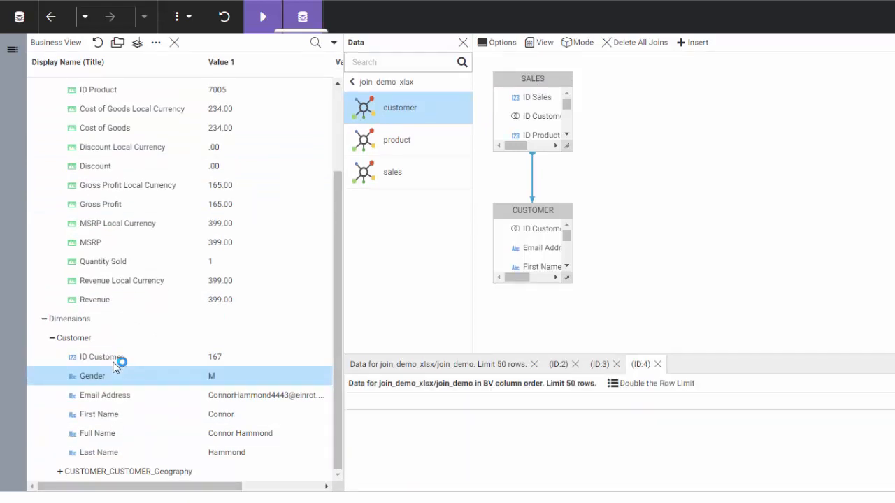
left_click(60, 471)
scroll(116, 391, "down", 3)
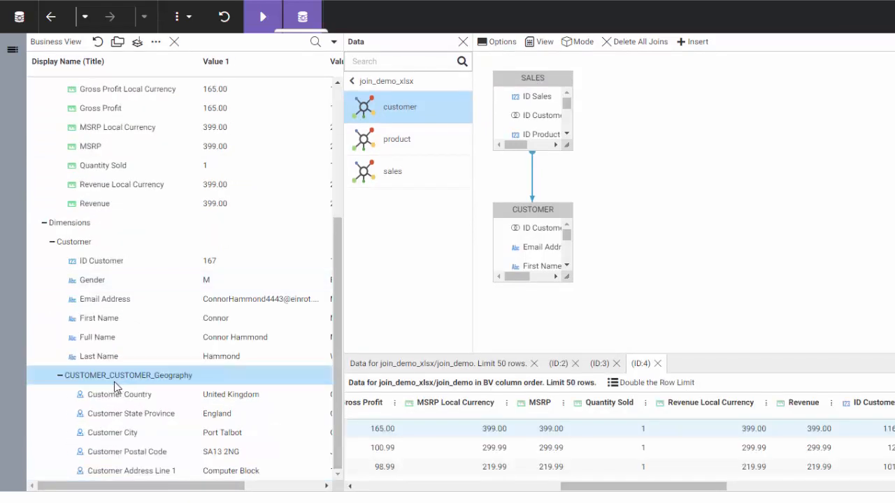
left_click(107, 167)
right_click(105, 166)
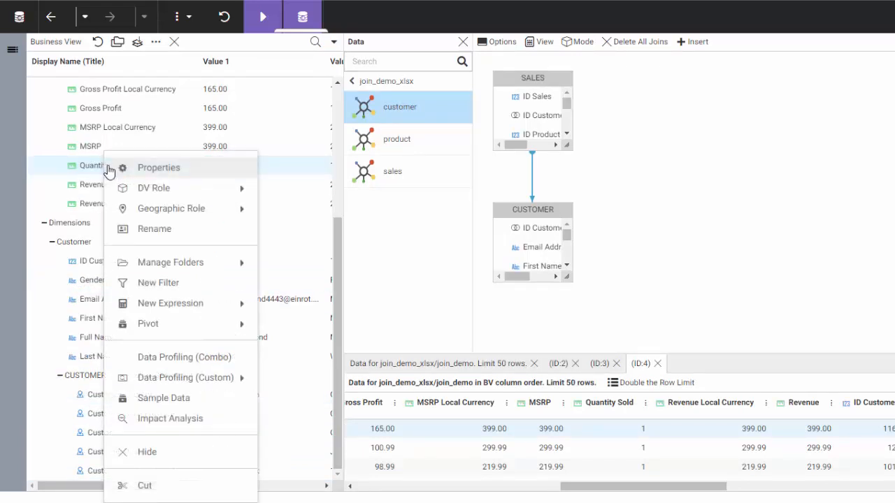
mouse_move(165, 311)
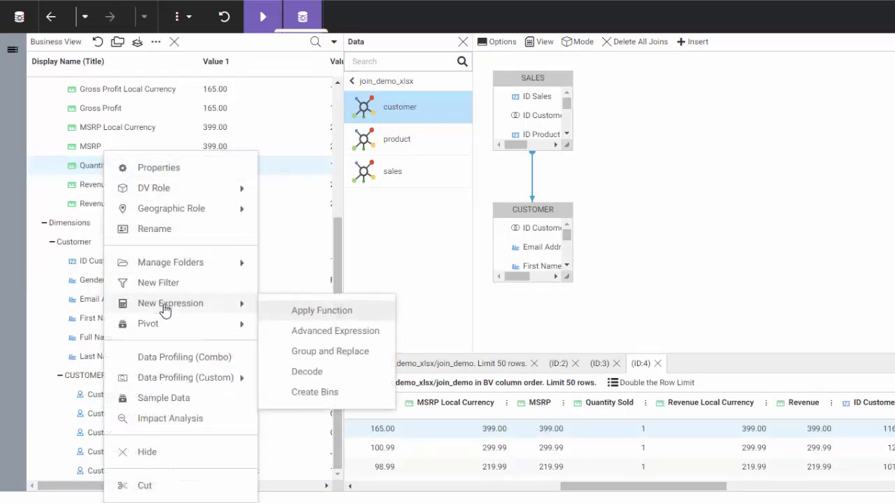
left_click(711, 297)
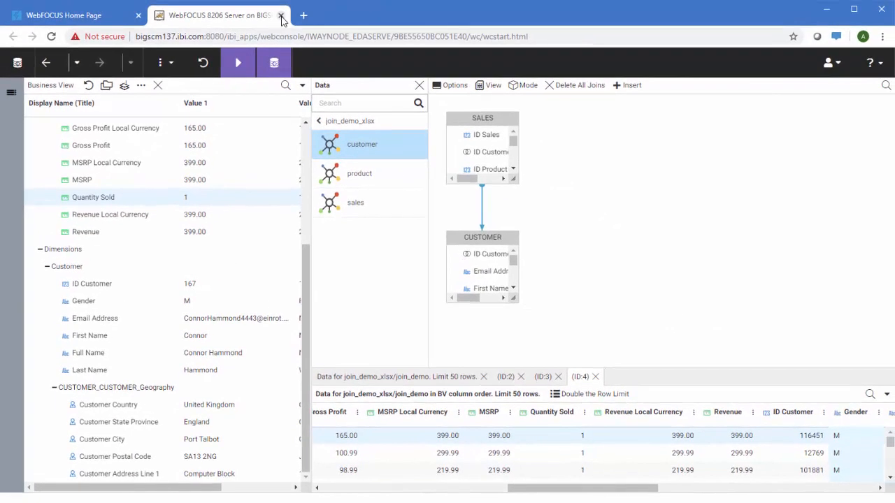
left_click(280, 16)
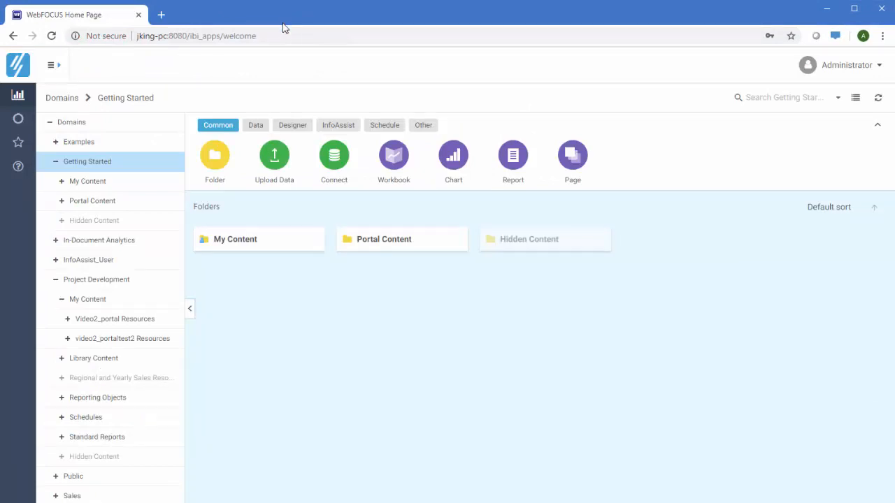
left_click(336, 154)
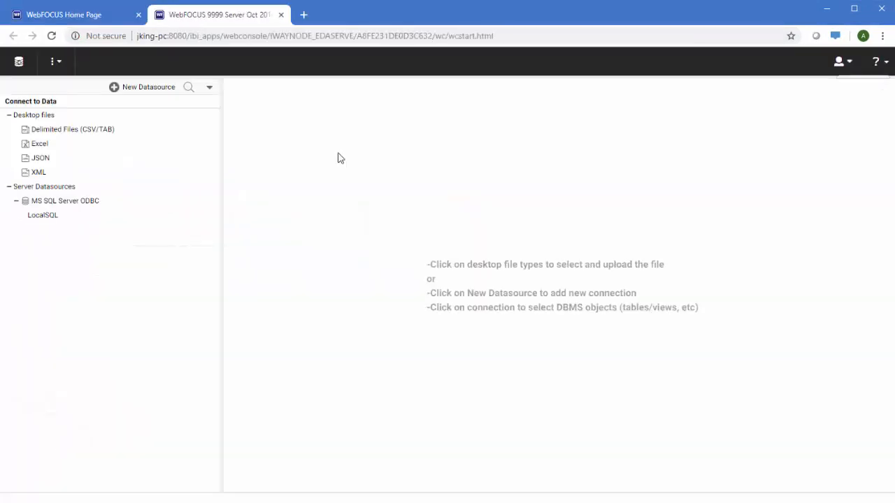
Step: Start a new server datasource and browse SQL, ERP, Social Media and Statistics adapters, ending on SQL
right_click(106, 218)
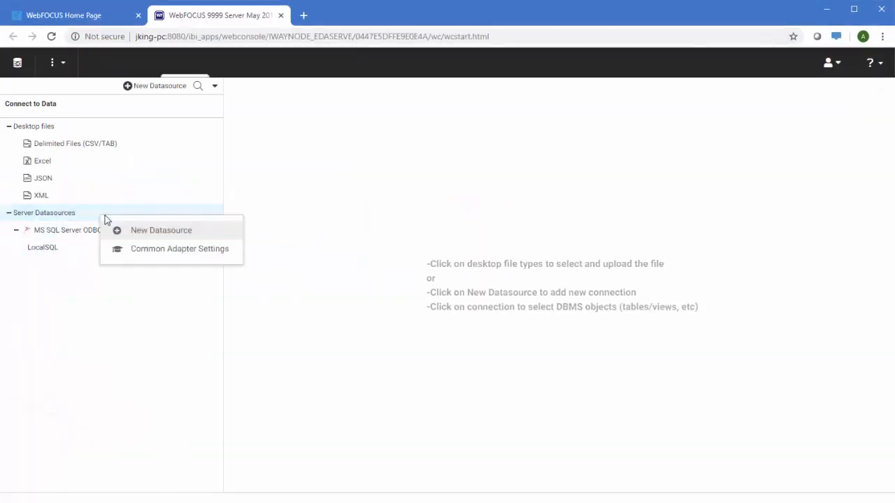
left_click(135, 233)
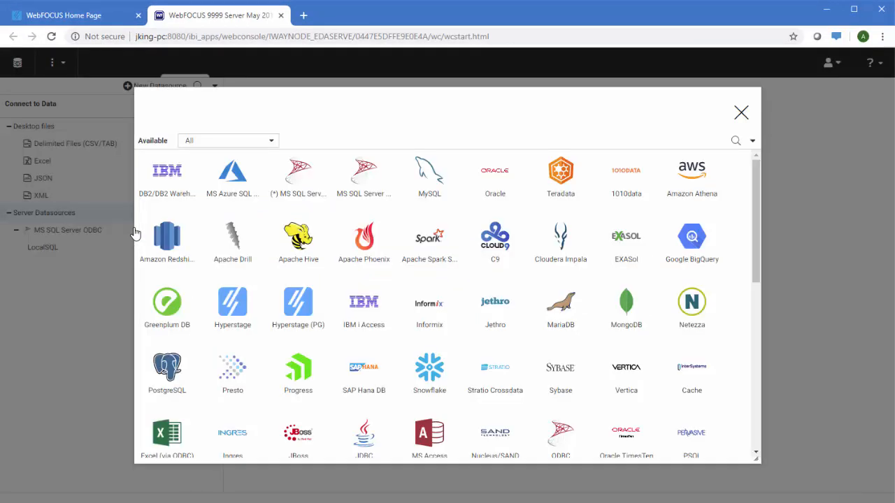
left_click(271, 144)
left_click(253, 187)
left_click(266, 144)
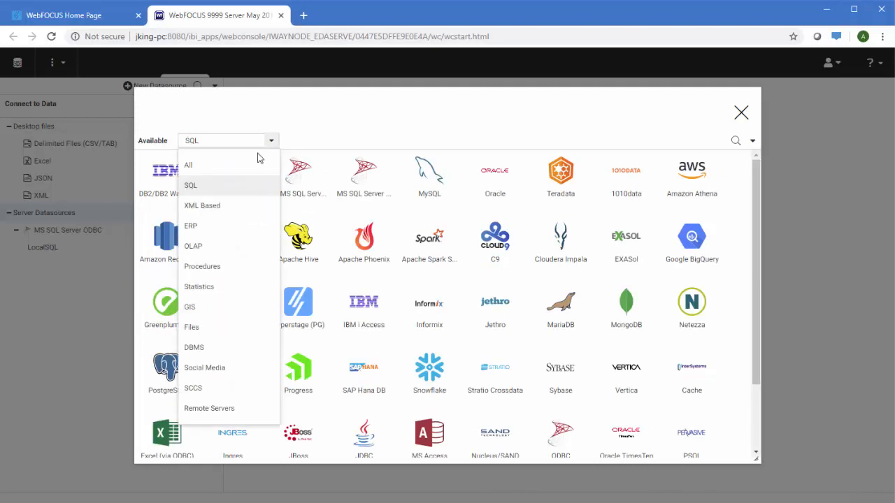
left_click(235, 225)
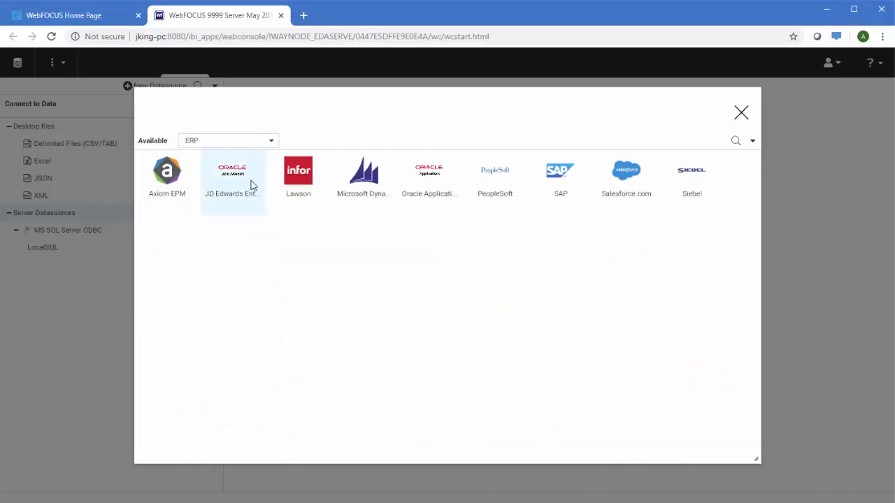
left_click(264, 144)
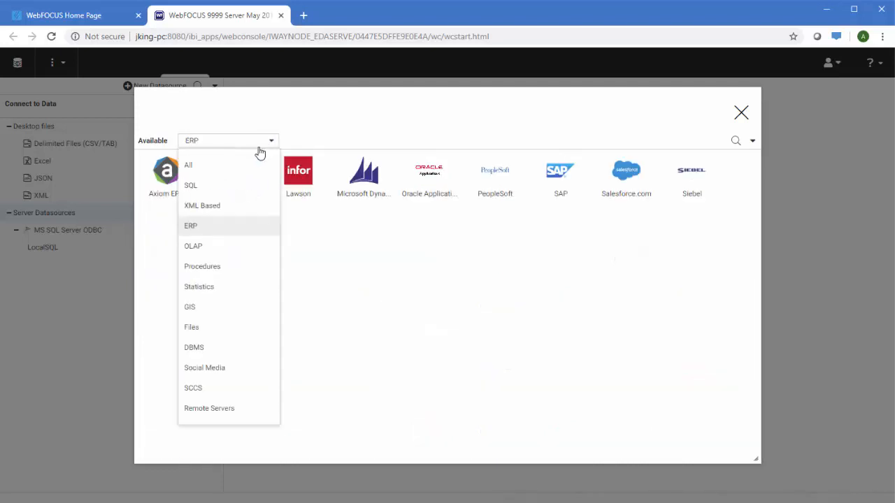
left_click(235, 371)
left_click(273, 143)
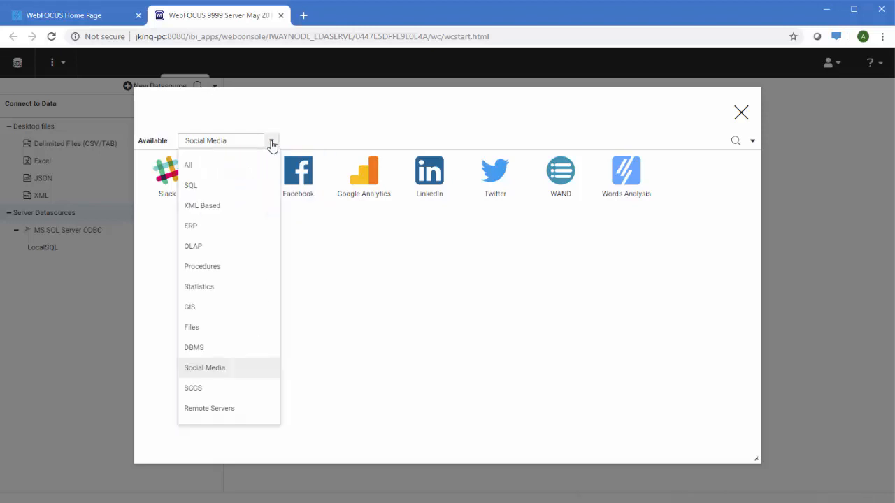
left_click(236, 289)
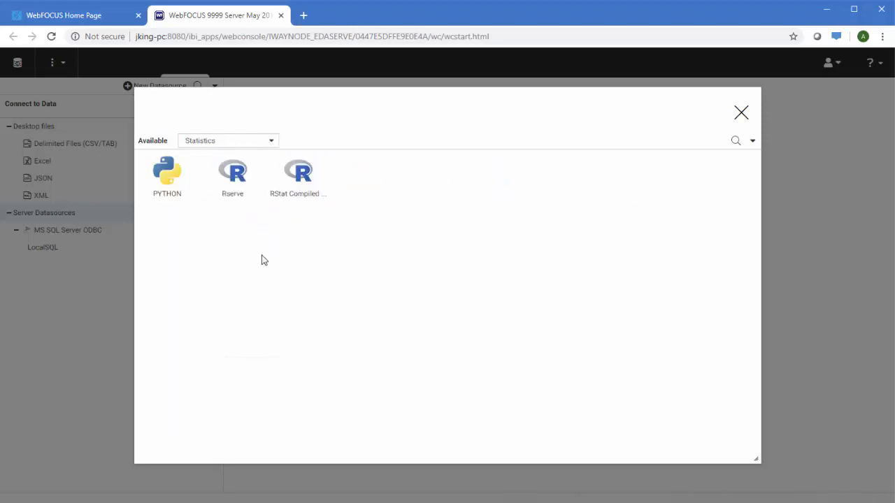
left_click(273, 143)
left_click(228, 184)
Step: Begin an MS SQL Server OLE DB connection and check its empty server list
left_click(352, 193)
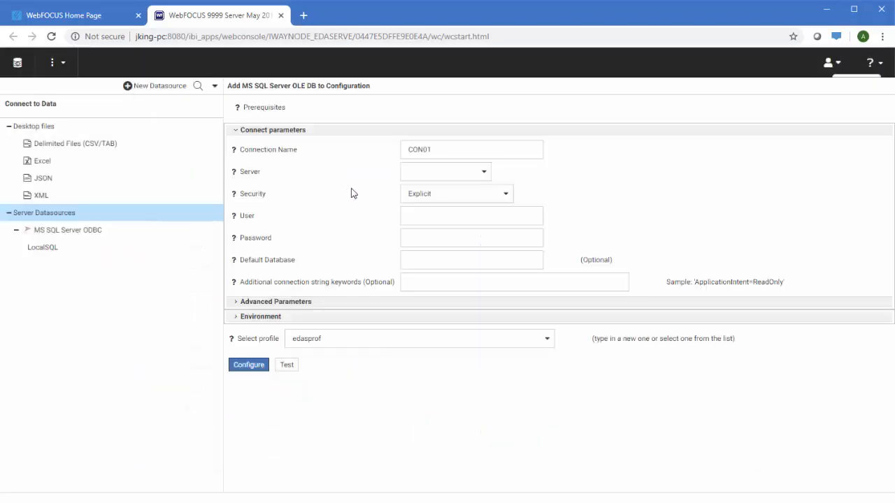
left_click(425, 175)
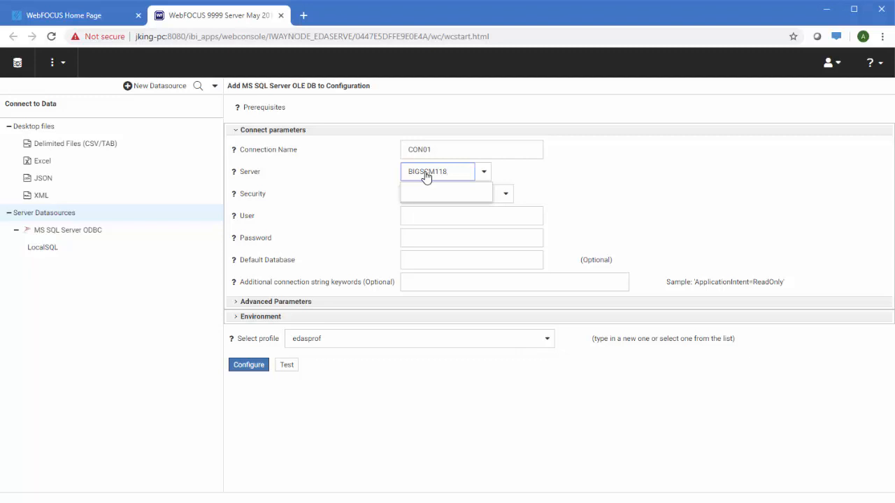
left_click(580, 163)
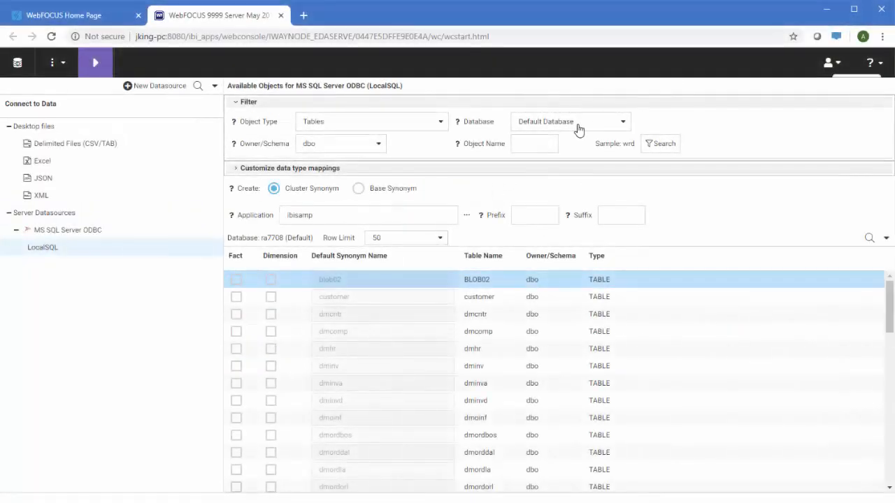
Step: Filter tables by 'reta', make wrd_wf_retail_sales the fact with its related dimensions, and run the synonym creation
left_click(536, 143)
type("retail")
left_click(655, 145)
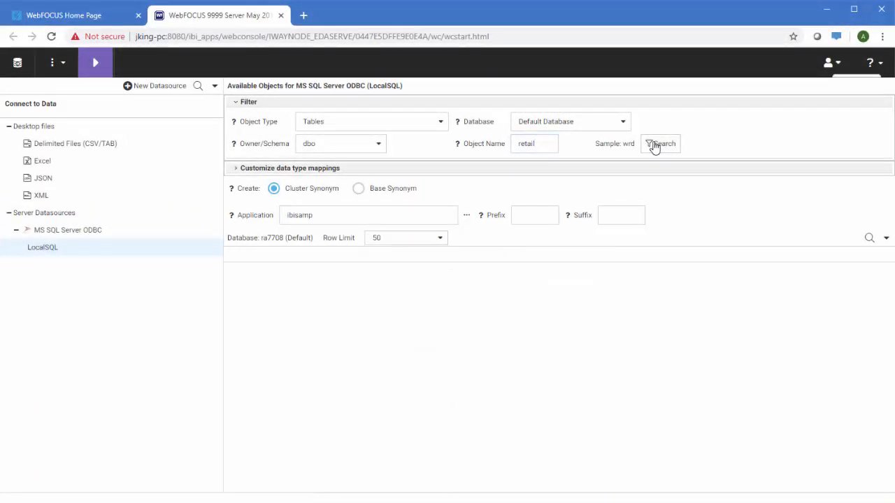
scroll(710, 334, "down", 2)
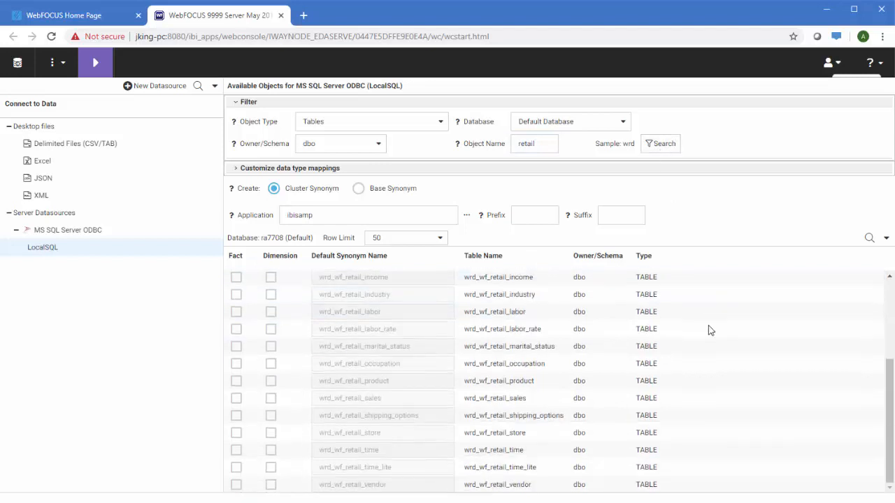
left_click(237, 398)
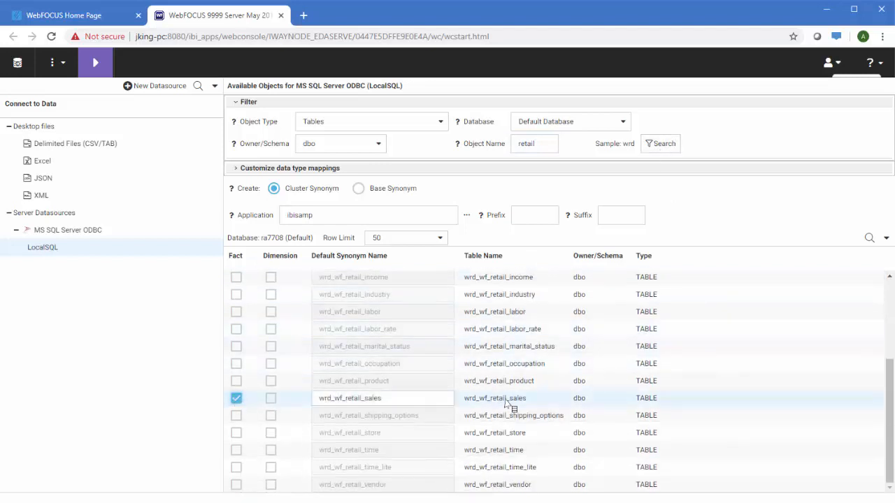
right_click(509, 404)
left_click(564, 463)
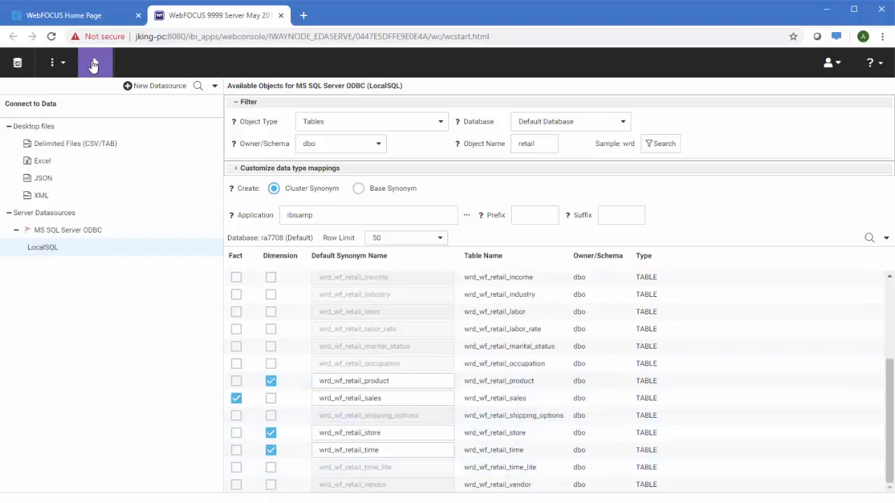
left_click(93, 65)
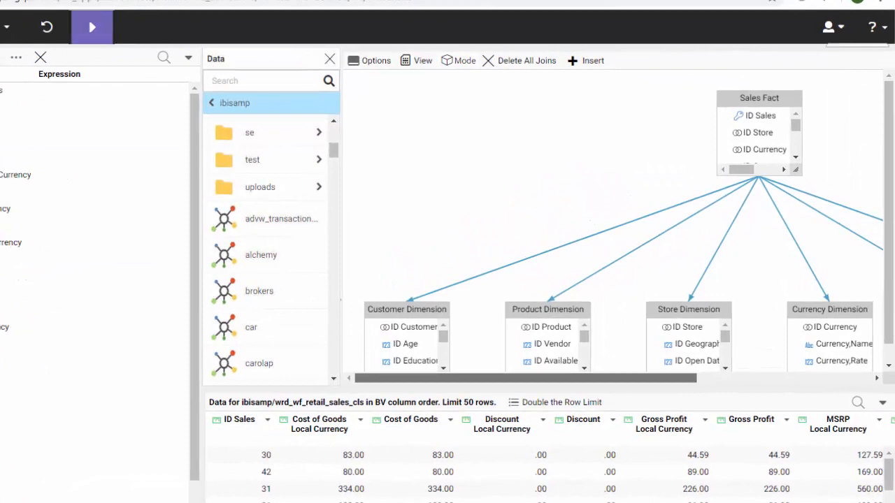
Step: In Wrd_wf_retail_product, move Product,Category and Product,Subcategory to the top, with Model right after them
left_click_drag(526, 378, 674, 378)
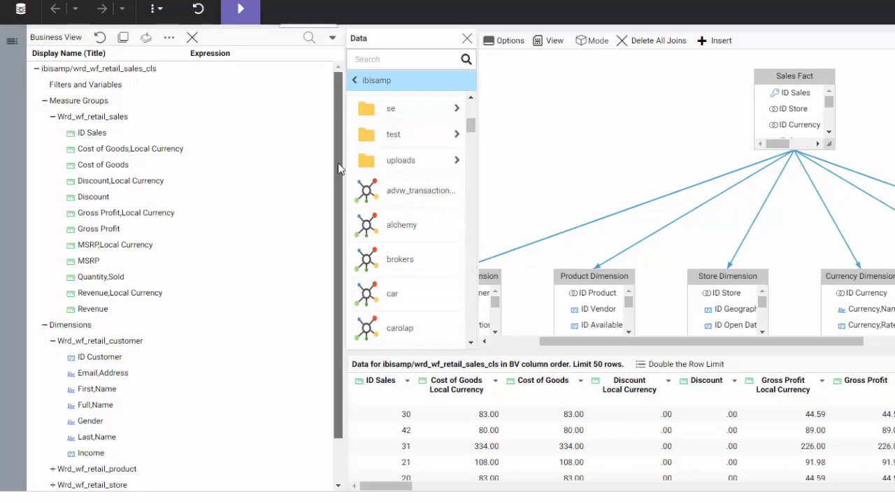
scroll(172, 281, "down", 2)
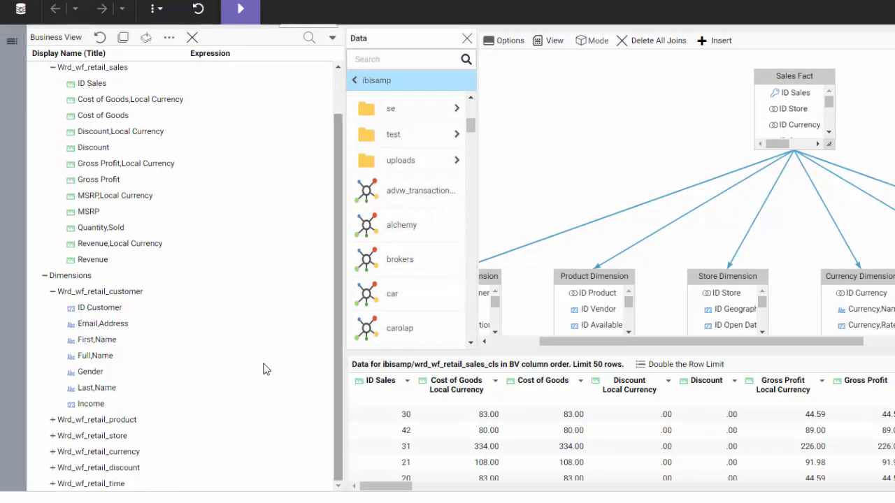
left_click(52, 419)
scroll(147, 367, "down", 4)
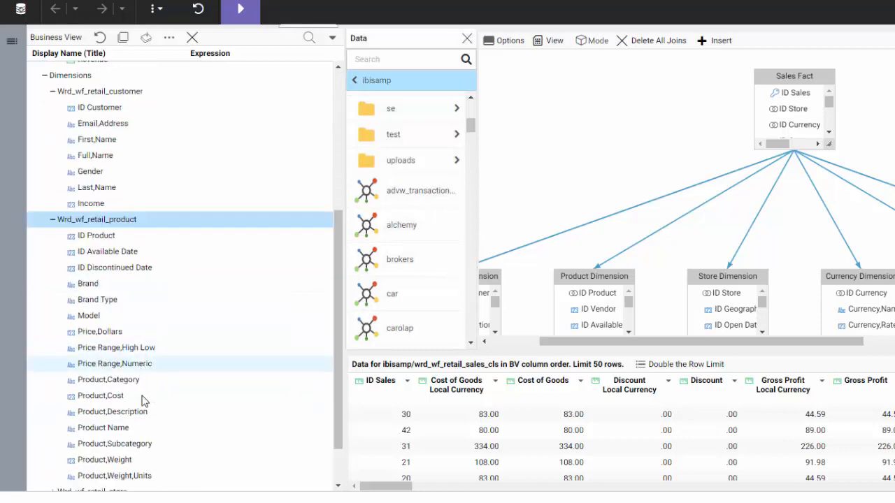
left_click(136, 445)
left_click(112, 379, "ctrl")
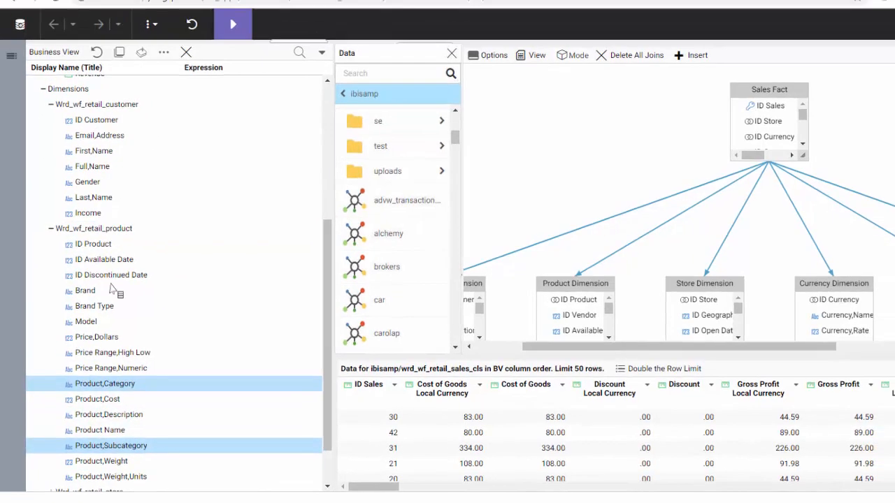
left_click_drag(112, 293, 99, 238)
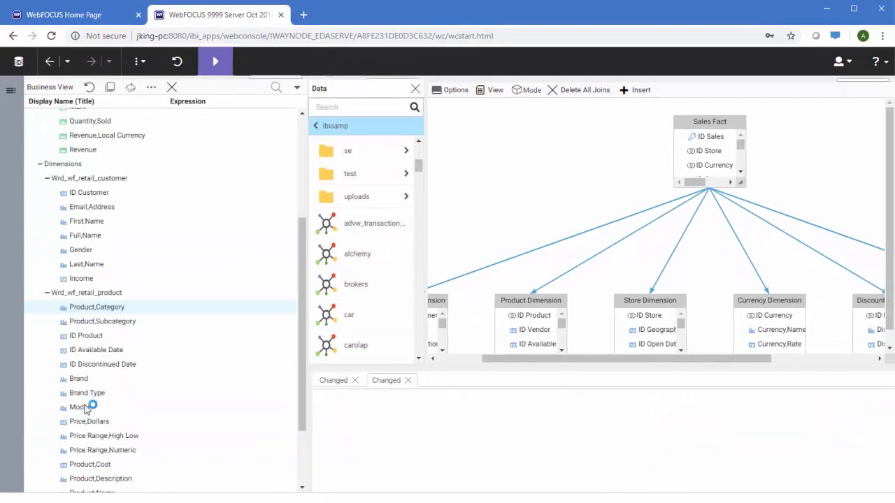
left_click_drag(85, 410, 94, 320)
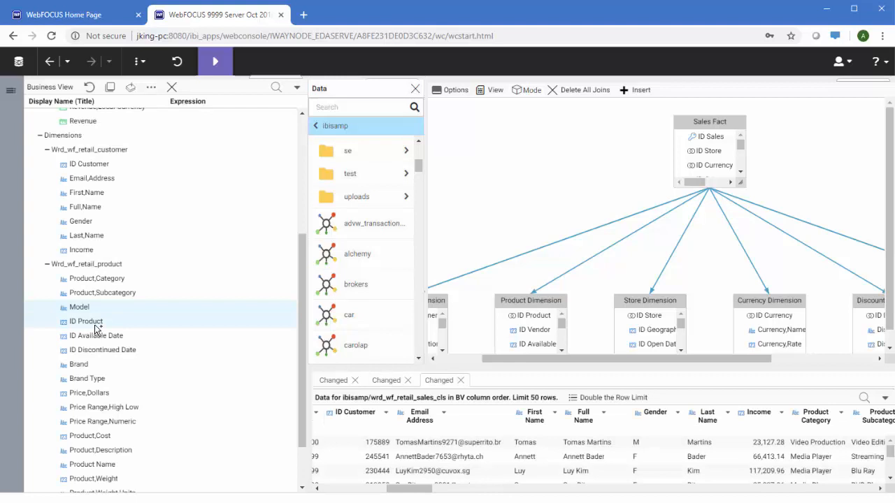
left_click_drag(95, 325, 217, 173)
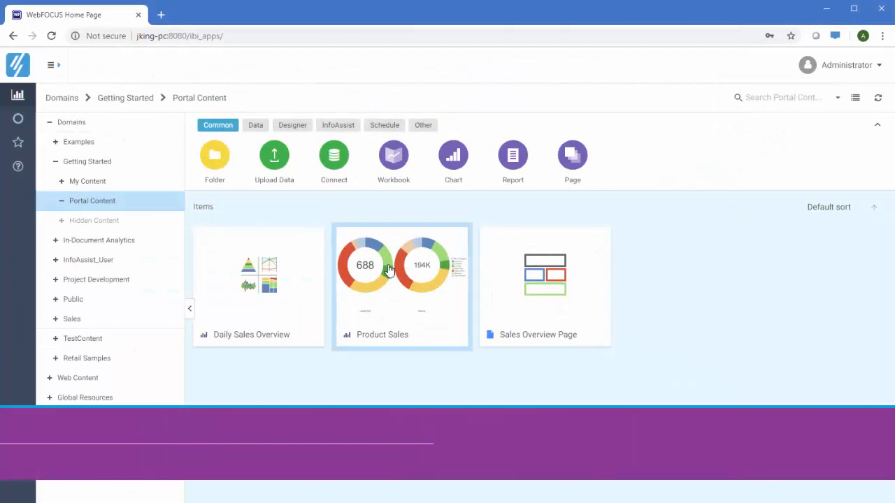
left_click(388, 275)
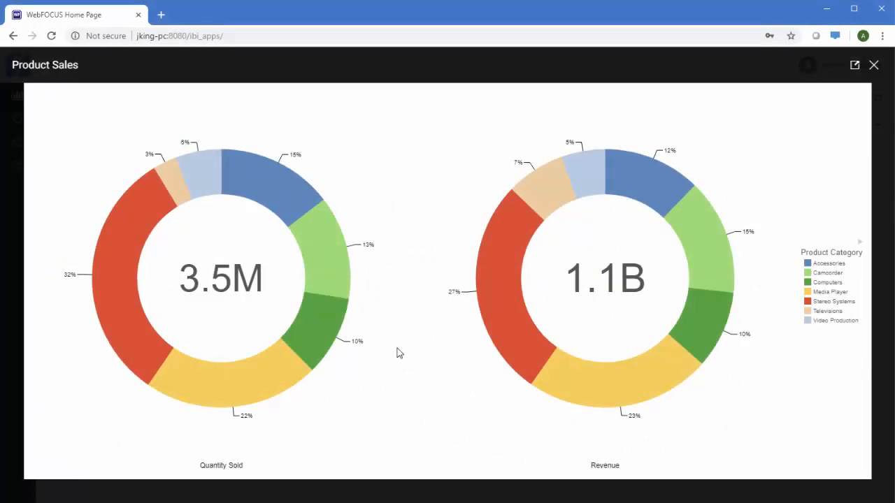
mouse_move(563, 190)
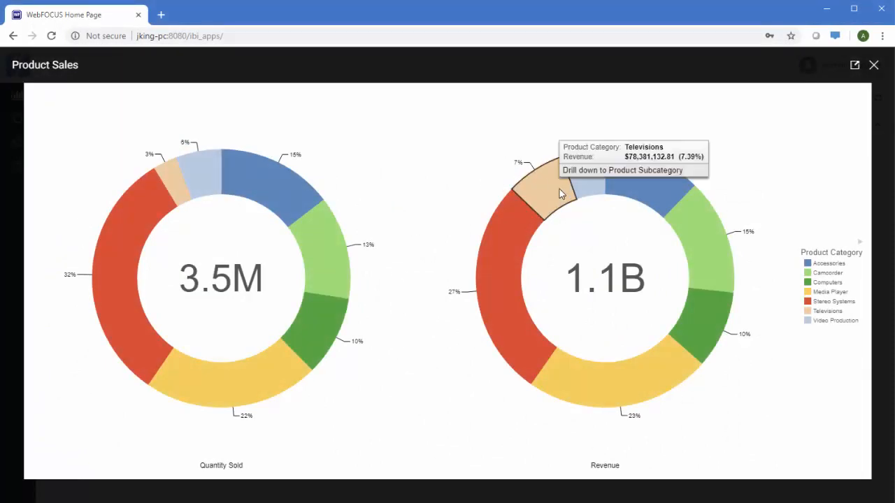
left_click(572, 174)
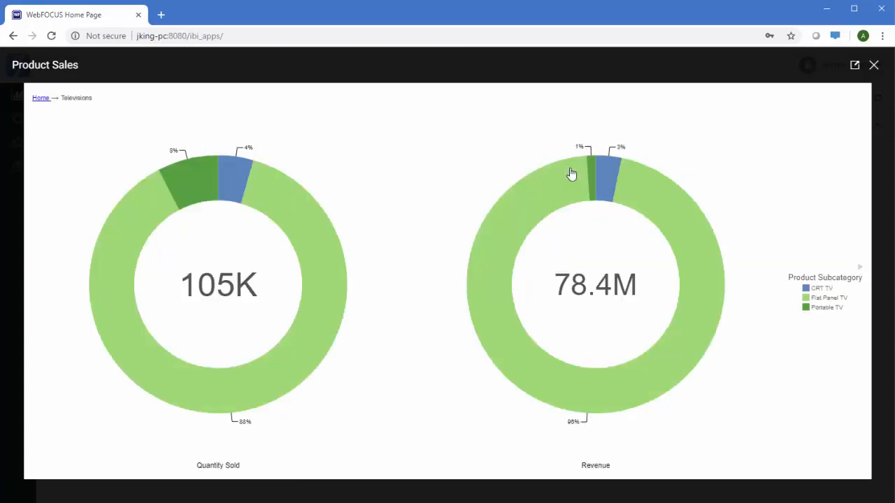
left_click(873, 65)
right_click(525, 261)
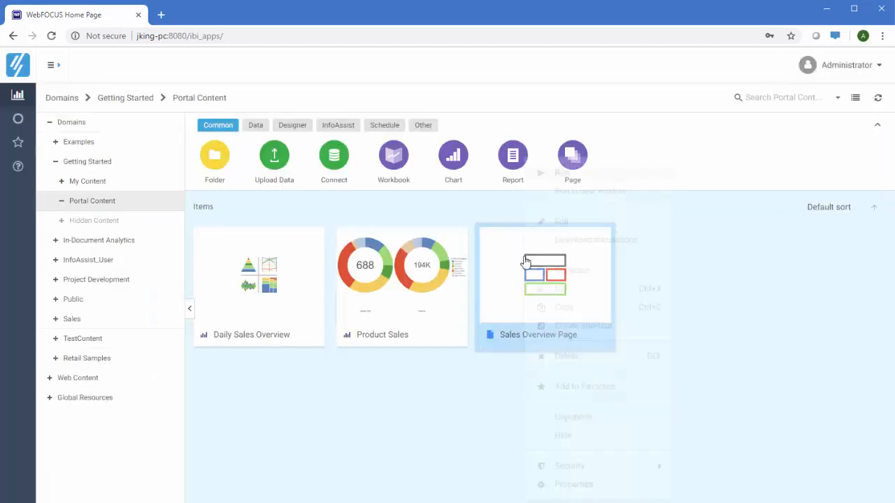
left_click(593, 196)
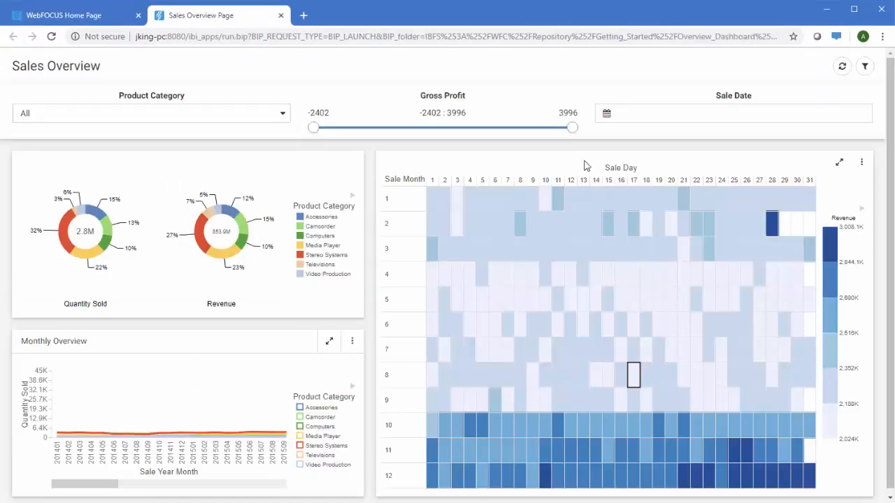
left_click_drag(313, 128, 410, 130)
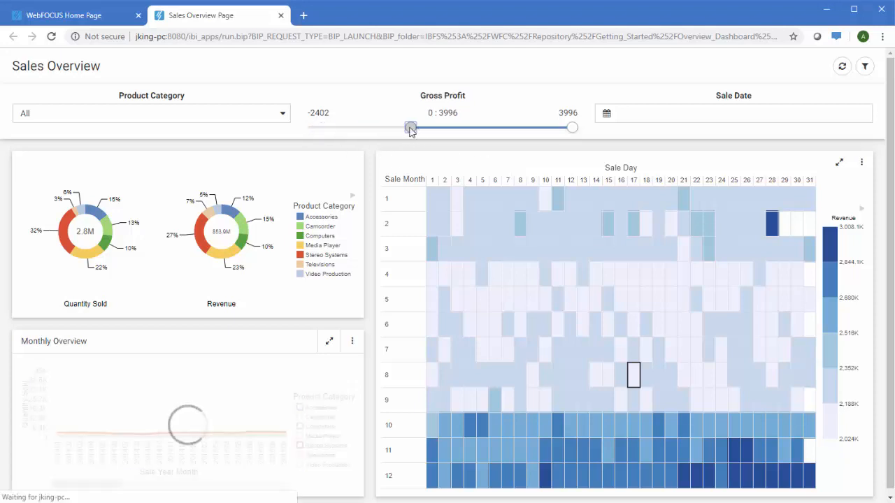
left_click_drag(112, 485, 291, 481)
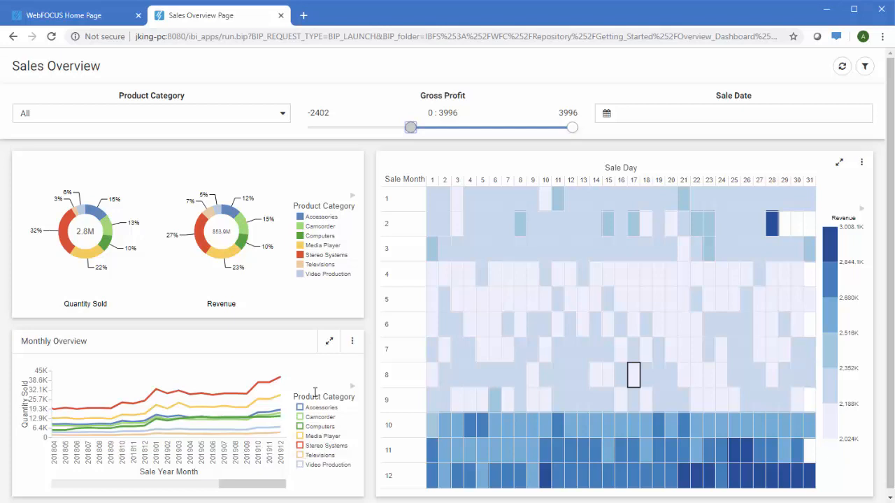
left_click(280, 15)
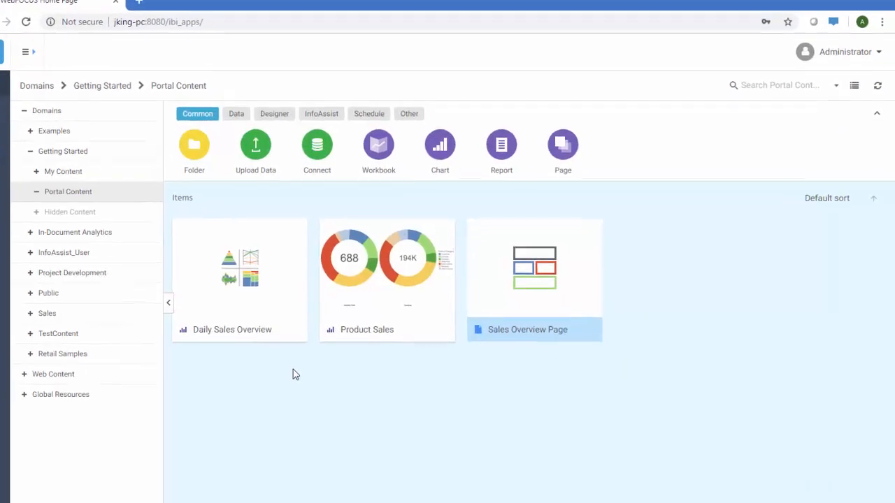
Step: Create a new Designer workbook using join_cust.mas from the ibisamp folder
left_click(237, 89)
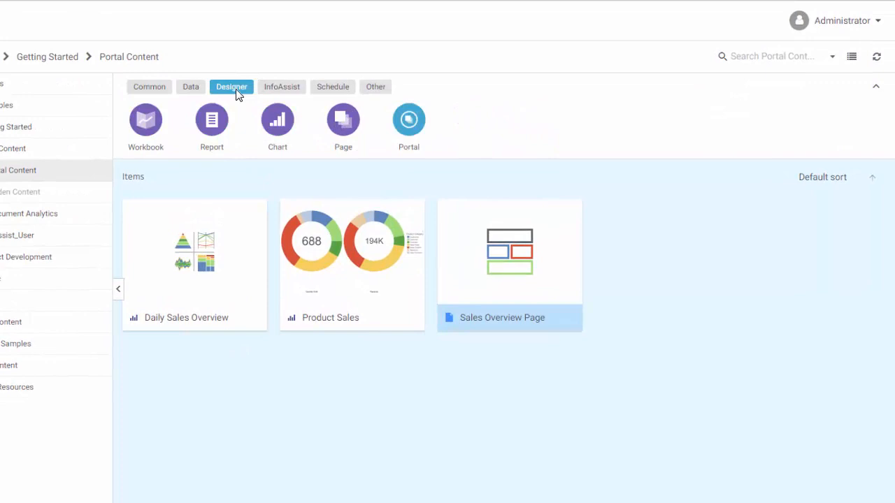
left_click(145, 125)
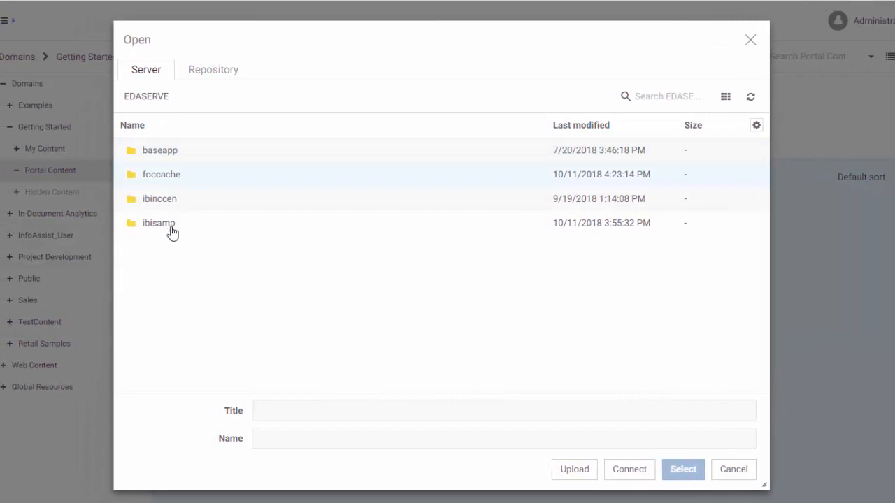
double_click(172, 231)
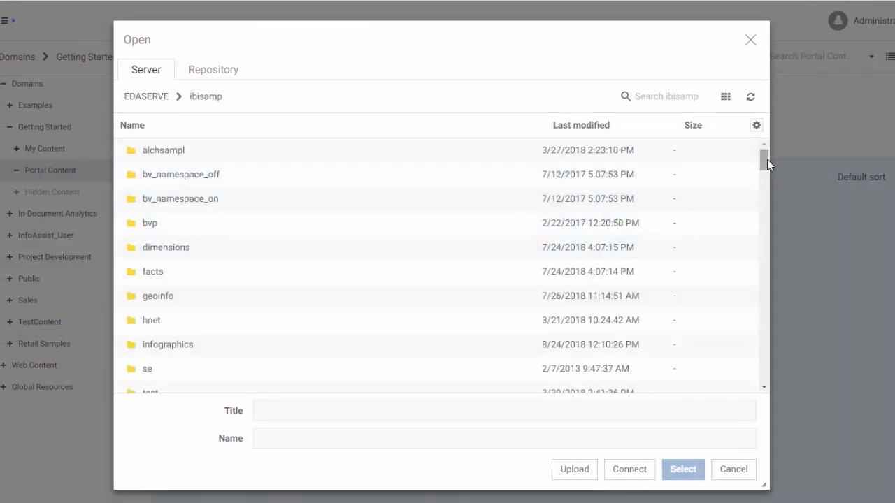
left_click_drag(765, 161, 758, 315)
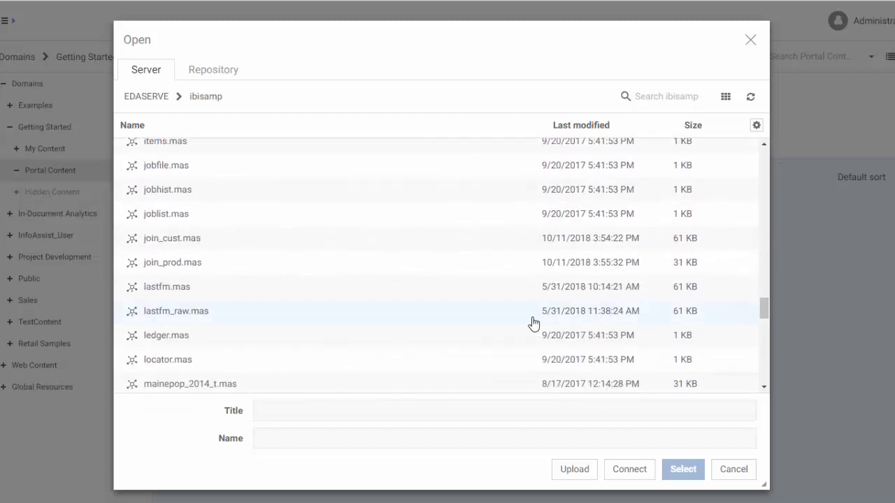
left_click(194, 240)
double_click(195, 241)
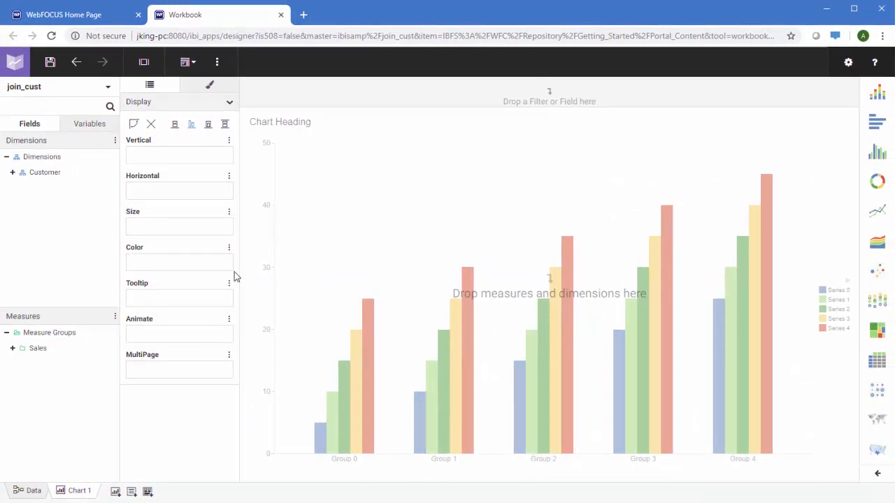
Step: Inner-join join_prod to join_cust on ID Product, check the Join Profiler, and return to Chart 1
left_click(20, 492)
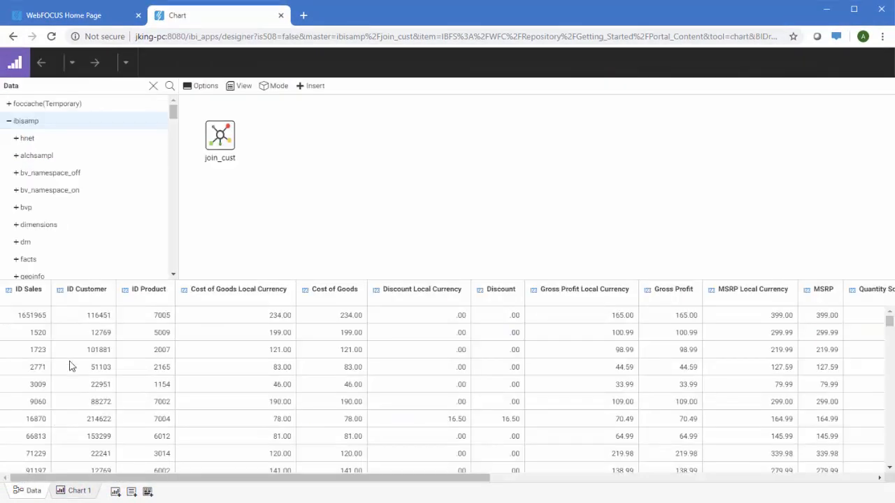
left_click_drag(173, 113, 172, 219)
left_click_drag(75, 216, 219, 138)
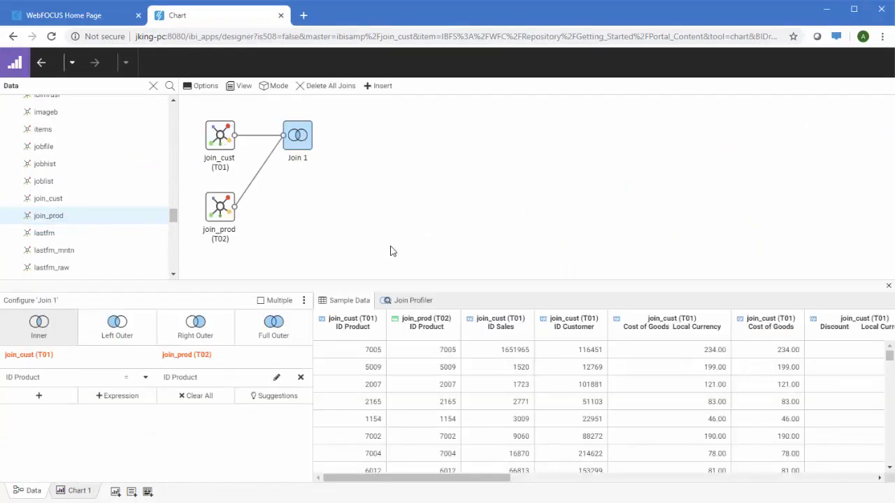
left_click(397, 302)
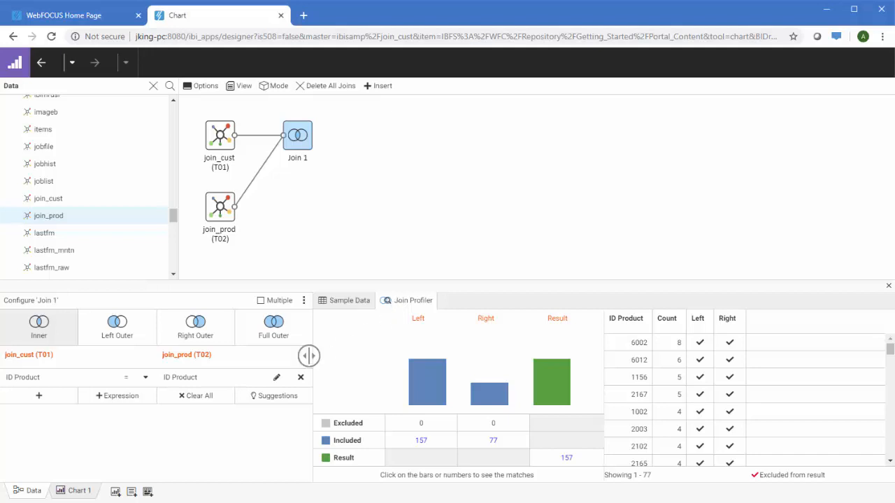
left_click(77, 491)
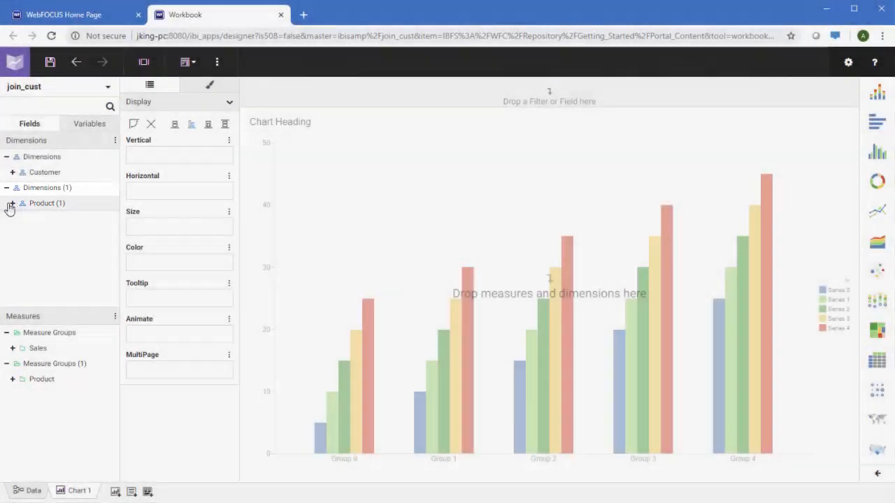
Step: Lay out Chart 1 as Quantity Sold bars by Product Category
left_click(11, 204)
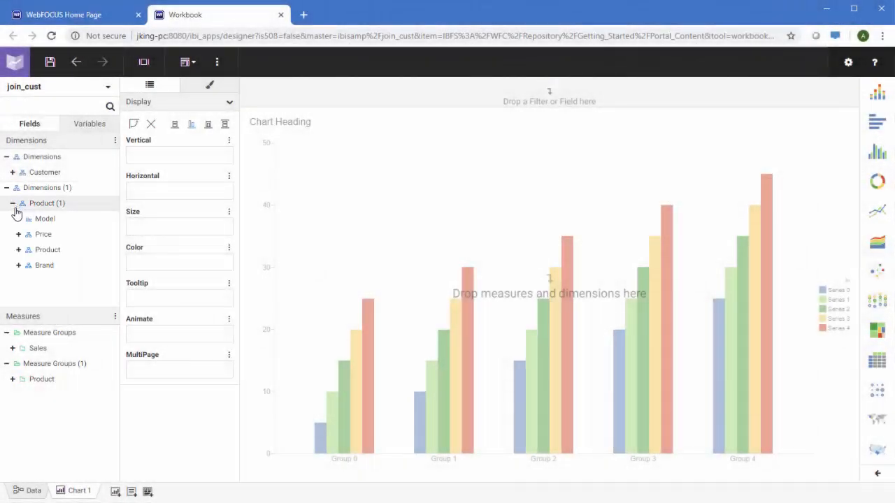
left_click(18, 249)
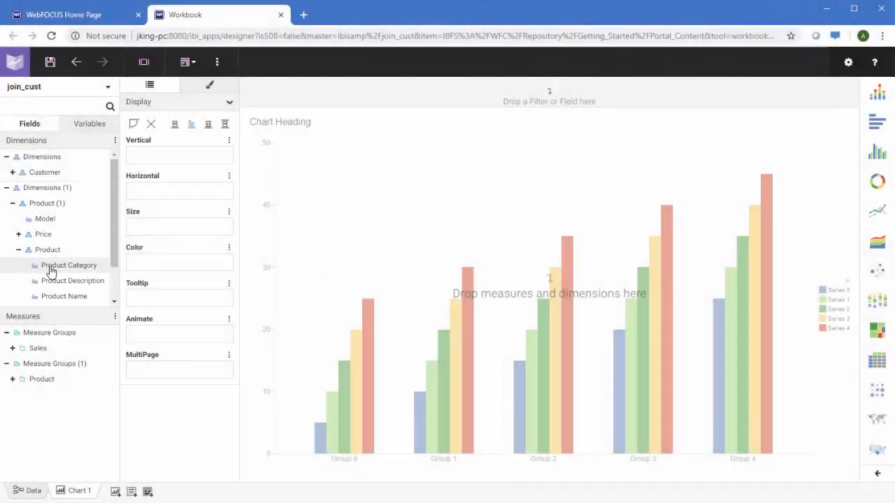
left_click_drag(53, 266, 187, 198)
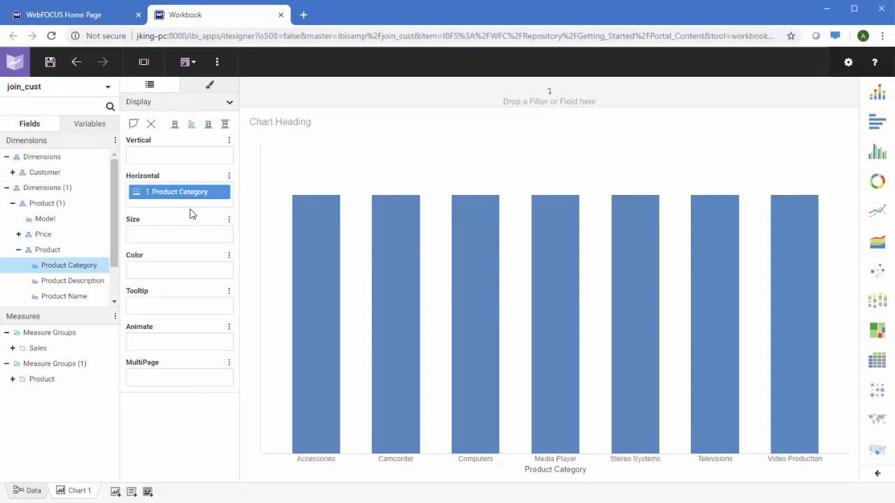
left_click(12, 347)
scroll(60, 381, "down", 4)
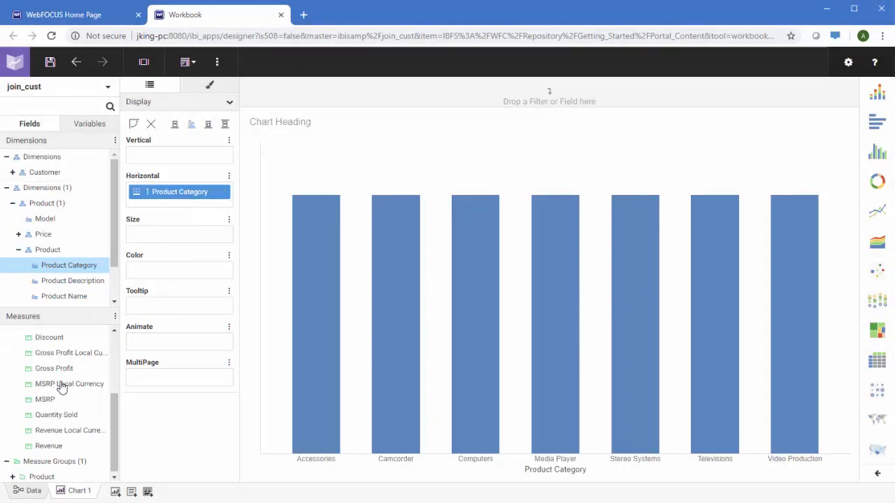
left_click_drag(59, 419, 166, 155)
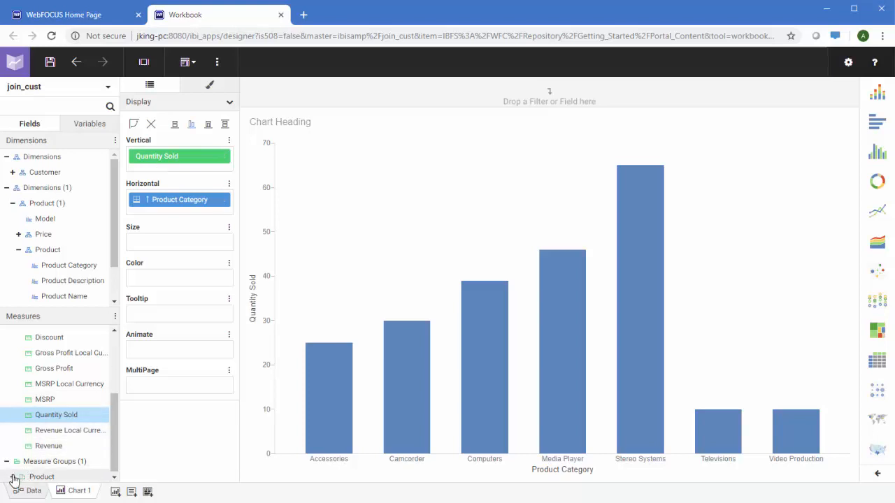
Step: Colour the bars by average Price Dollars and add an empty Chart 2
scroll(42, 450, "down", 1)
left_click_drag(58, 444, 155, 282)
right_click(157, 279)
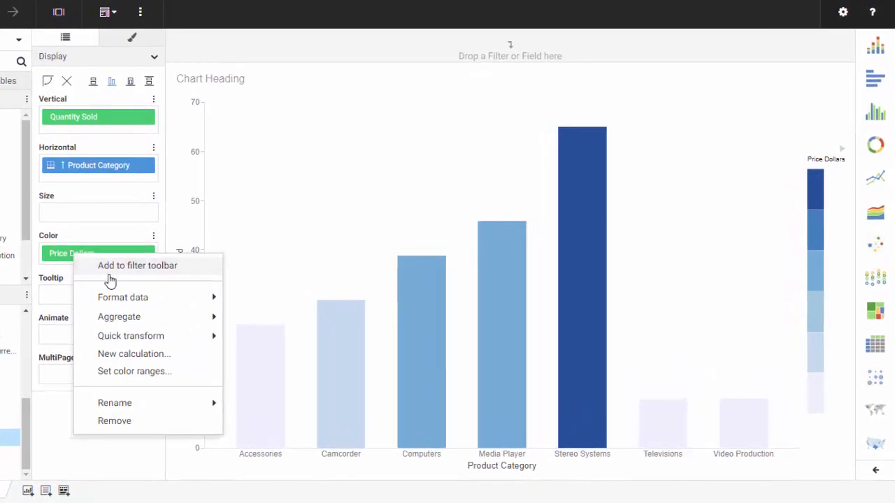
mouse_move(226, 323)
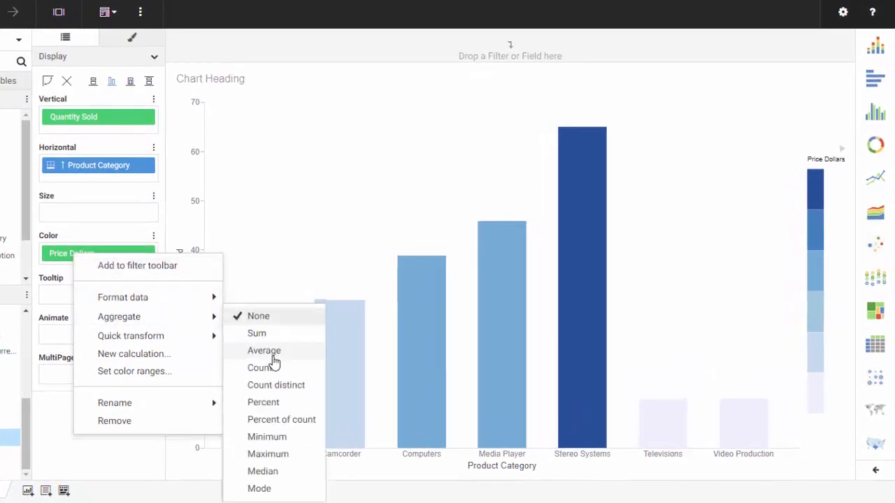
left_click(273, 351)
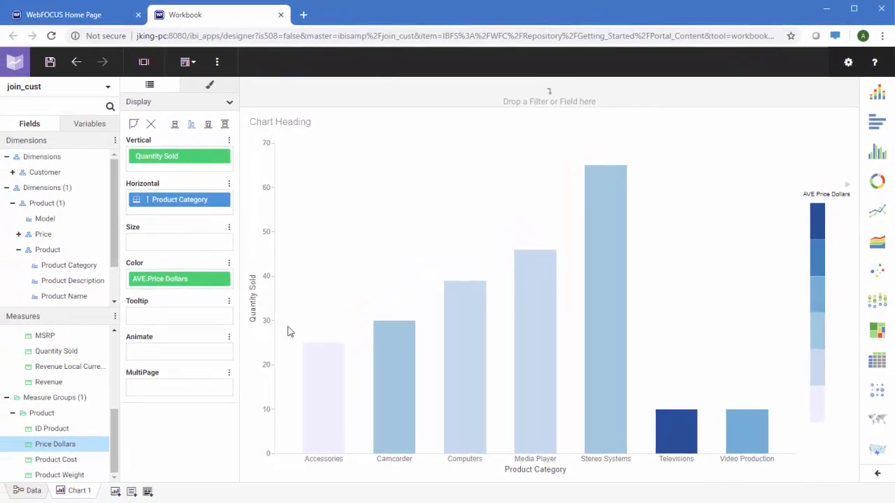
left_click(115, 492)
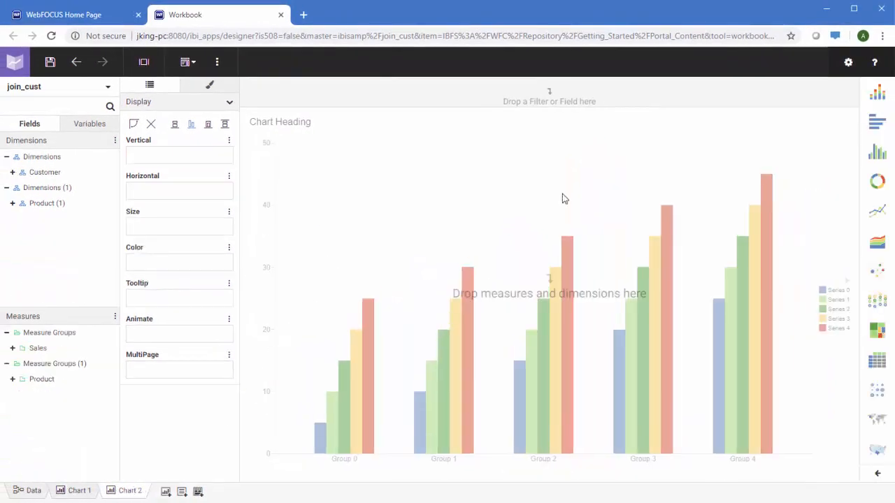
Step: Make Chart 2 a donut of Quantity Sold coloured by Price Range High Low
left_click(886, 182)
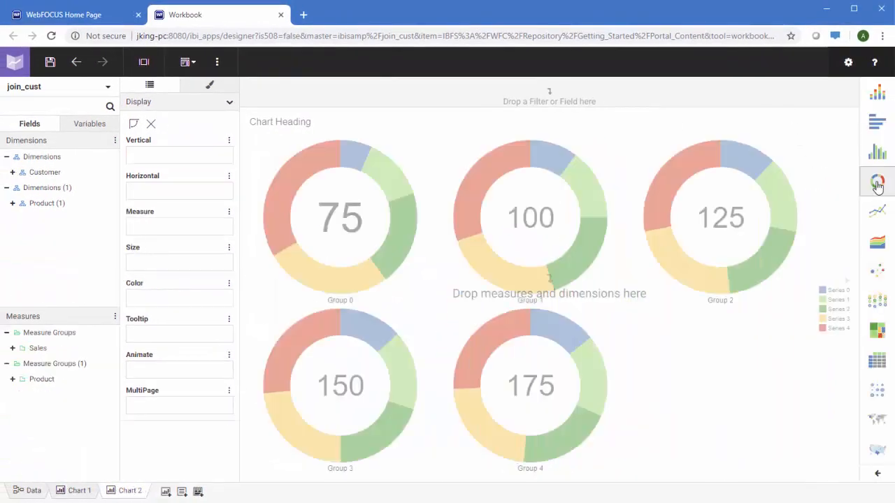
left_click(12, 348)
scroll(42, 391, "down", 3)
left_click_drag(80, 412, 176, 233)
left_click(12, 203)
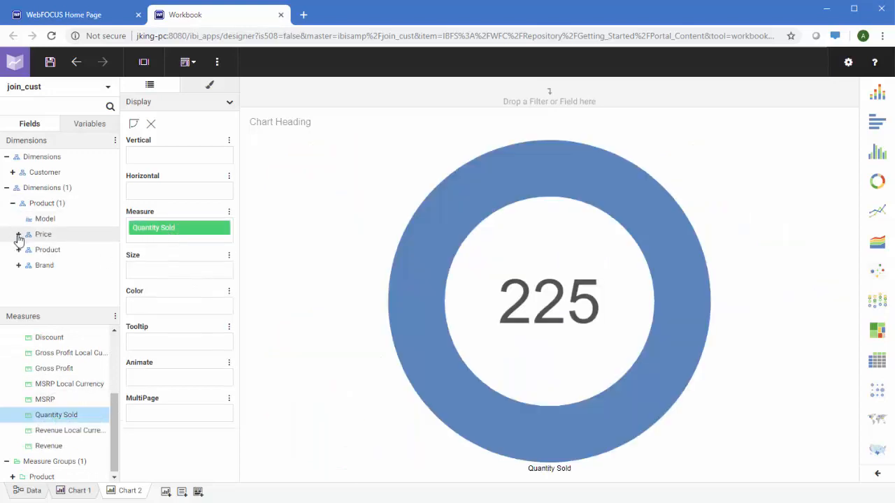
left_click(18, 234)
left_click_drag(66, 250, 142, 307)
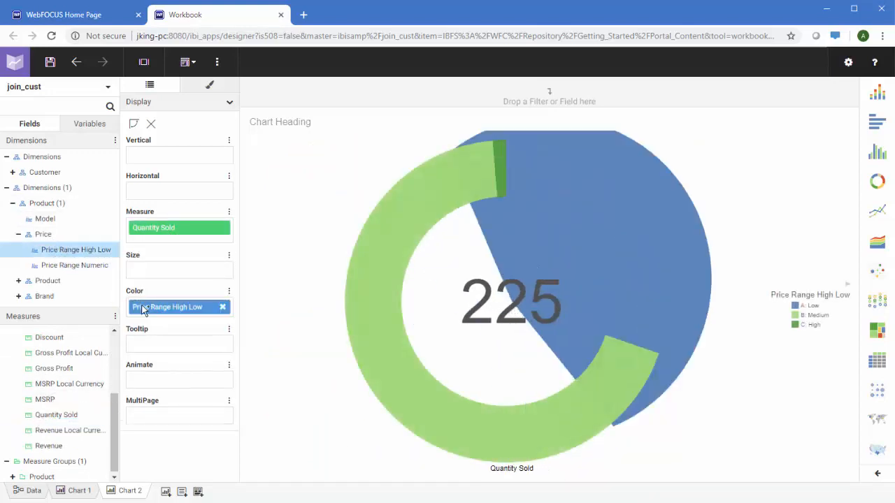
Step: Split donuts by Customer Country and Product Category, add a Customer Country filter, then add Chart 3
left_click(13, 172)
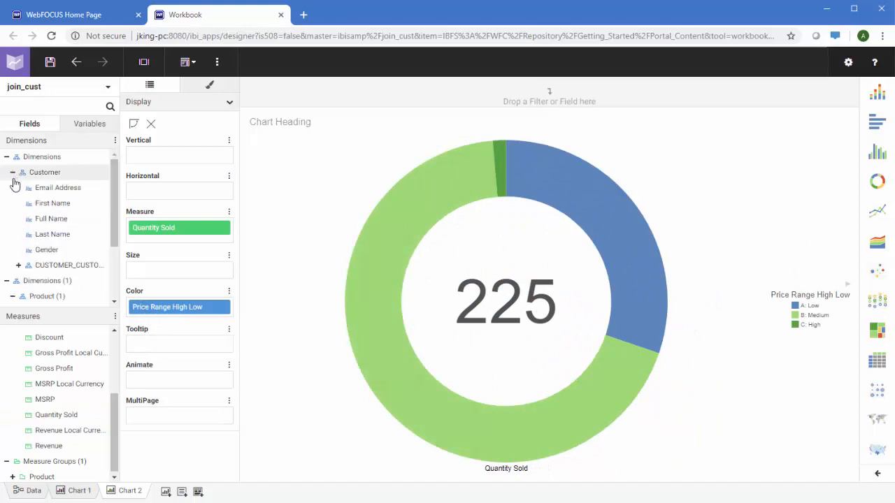
left_click(19, 266)
left_click_drag(61, 280, 148, 193)
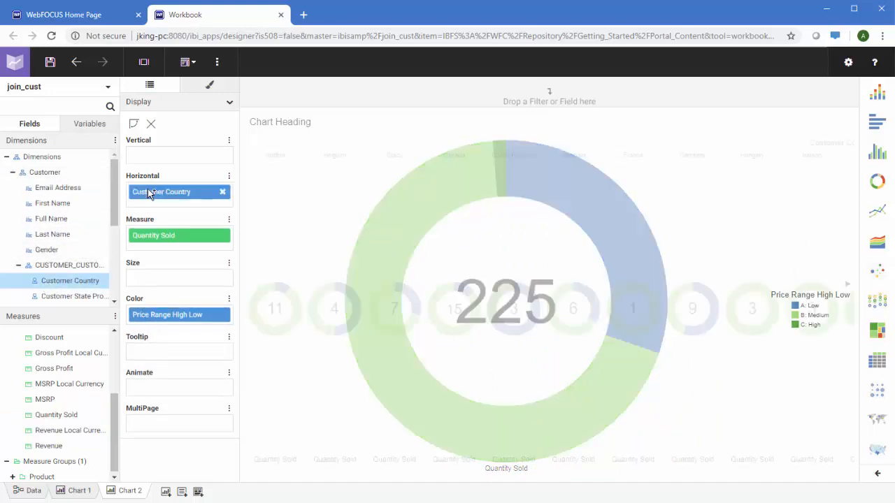
scroll(70, 202, "down", 4)
left_click(20, 284)
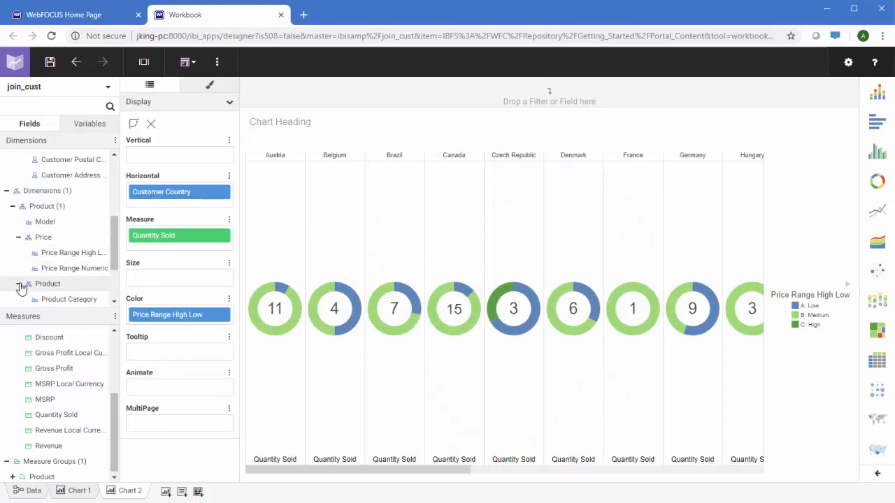
left_click_drag(86, 294, 162, 158)
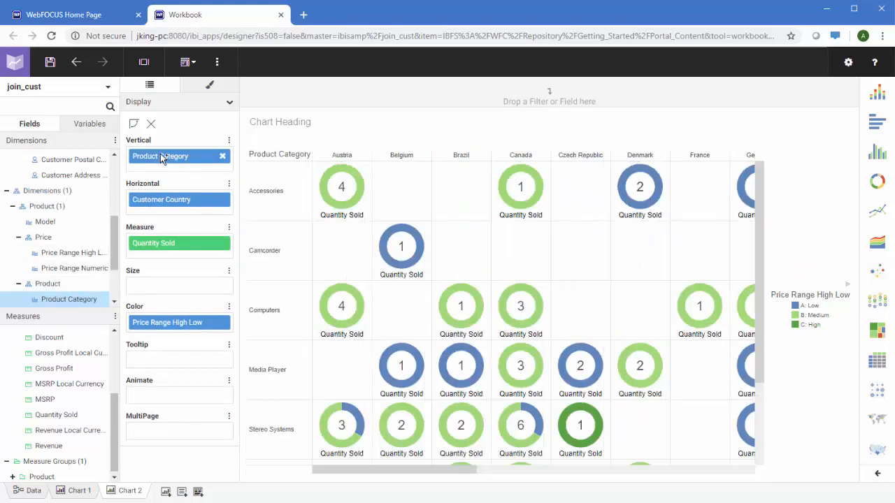
scroll(91, 203, "up", 3)
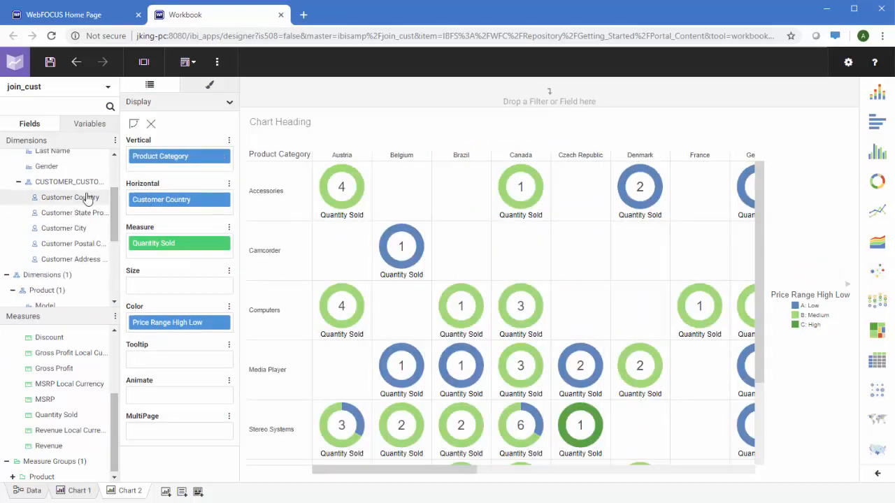
left_click_drag(87, 197, 310, 97)
left_click(387, 95)
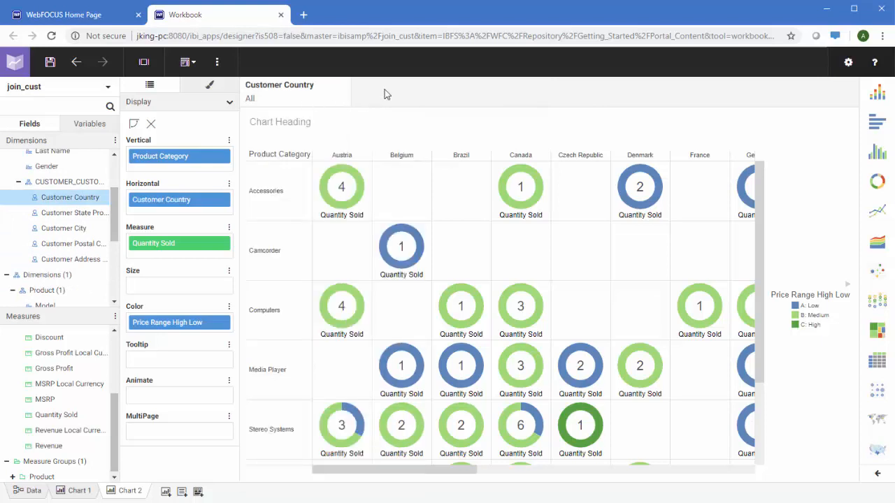
left_click(166, 492)
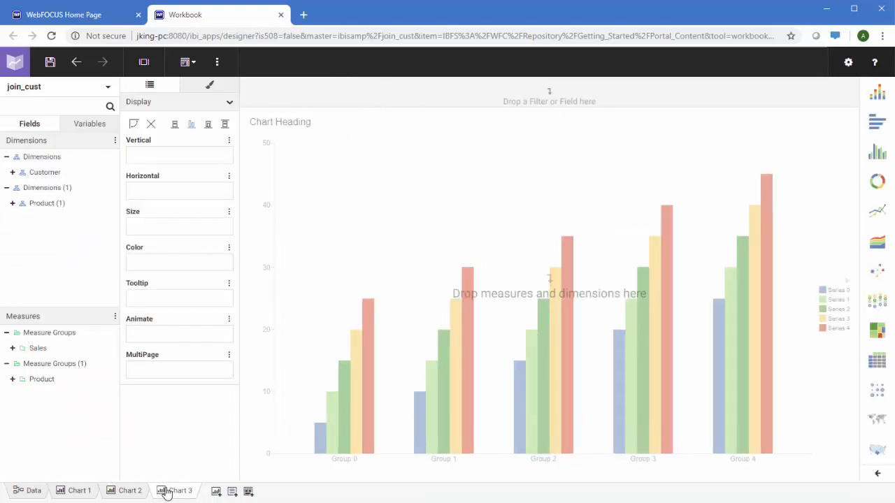
Step: Turn Chart 3 into a map of Customer Country, coloured by Revenue and sized by Gross Profit
left_click(877, 420)
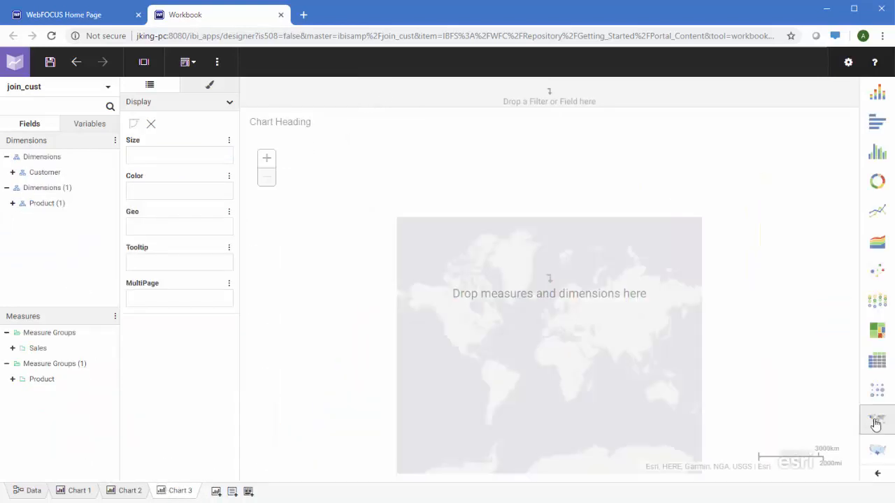
left_click(13, 173)
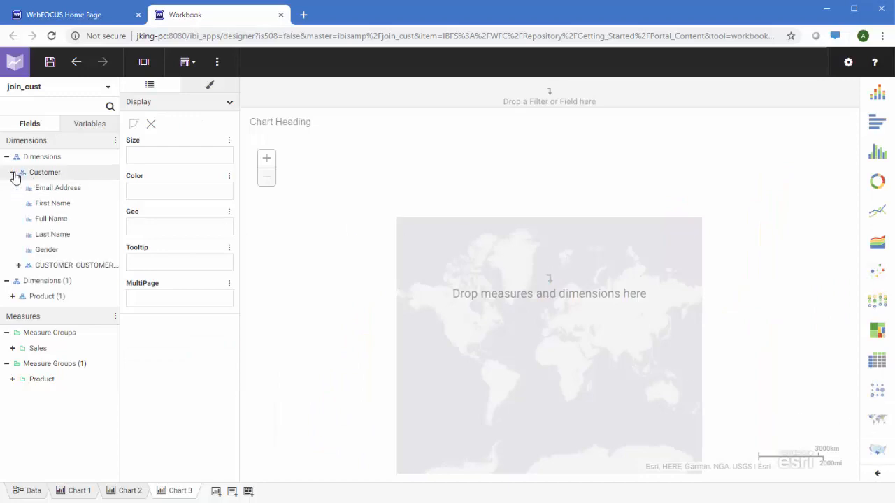
left_click(18, 265)
left_click_drag(44, 281, 148, 216)
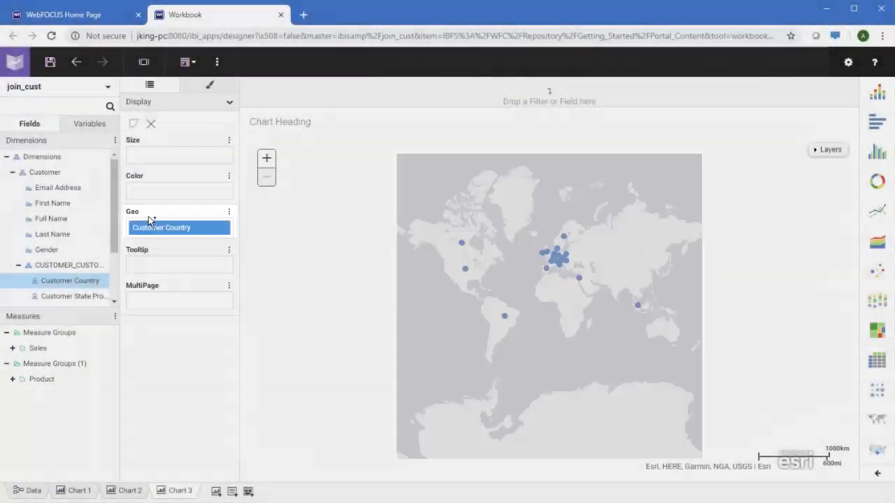
left_click(14, 349)
scroll(28, 357, "down", 3)
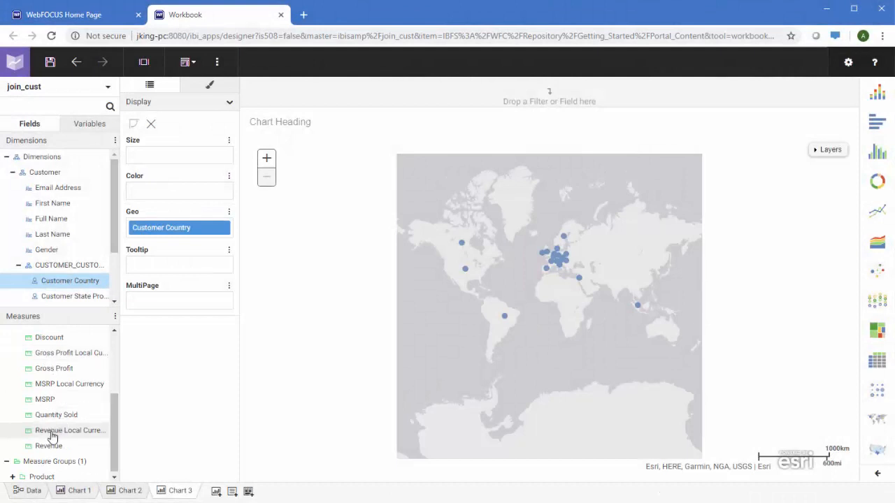
left_click_drag(44, 445, 173, 186)
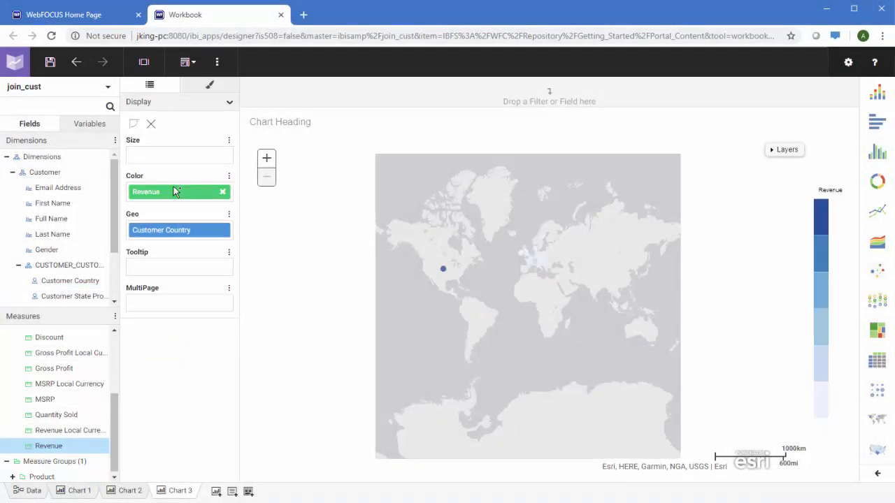
left_click_drag(78, 366, 172, 153)
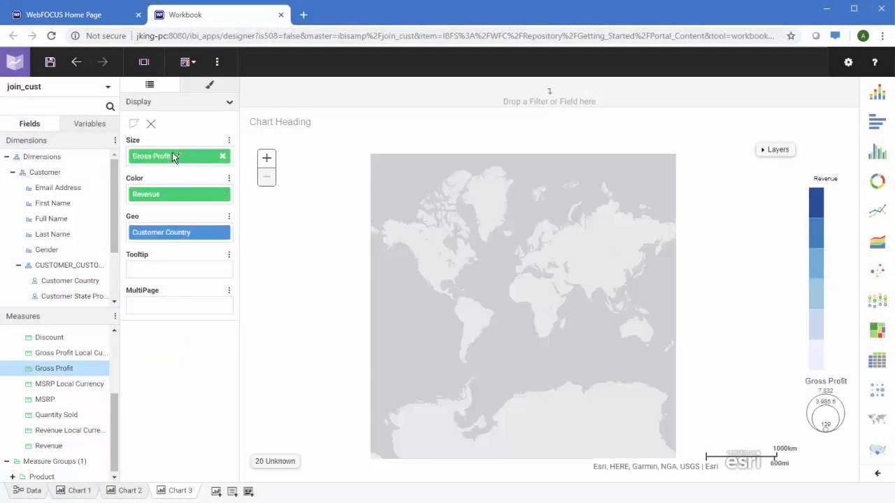
Step: Add Customer Country to the filter toolbar, then add Chart 4 as a marker-grid chart
right_click(169, 238)
left_click(183, 246)
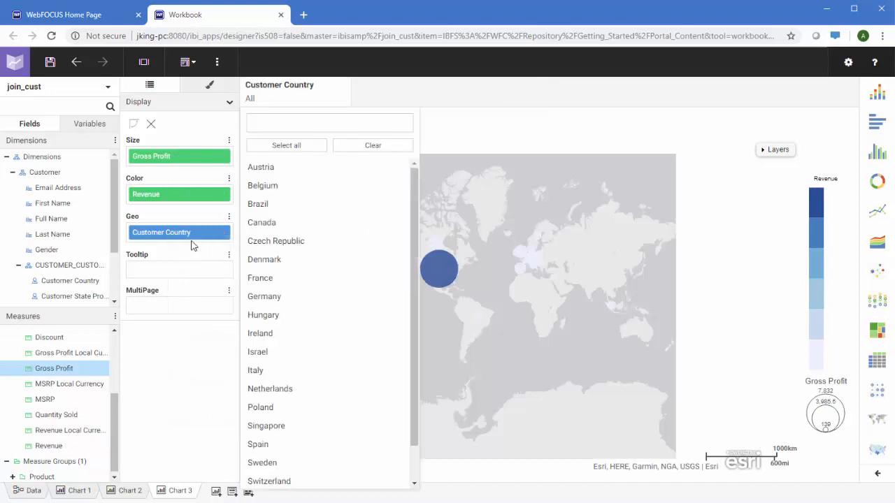
left_click(409, 93)
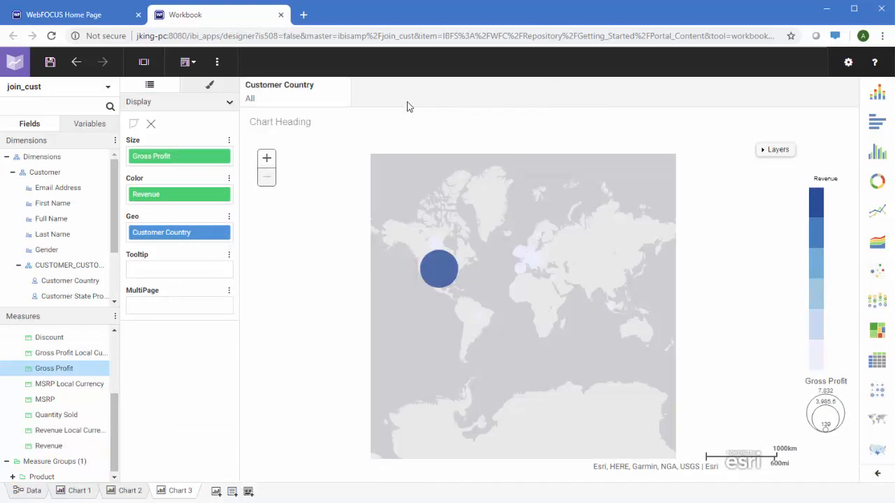
left_click(215, 491)
left_click(878, 393)
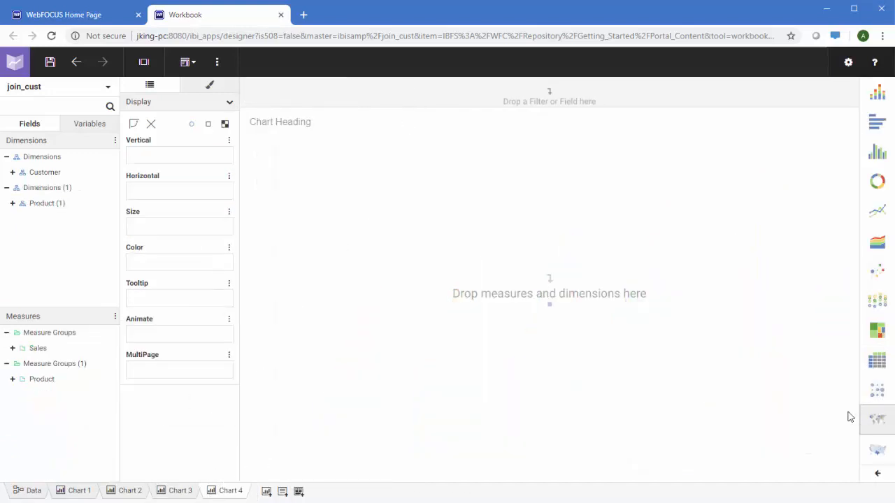
Step: Plot Customer Country horizontally and Product Category vertically, coloured by Quantity Sold, in Chart 4
left_click(12, 172)
left_click(18, 265)
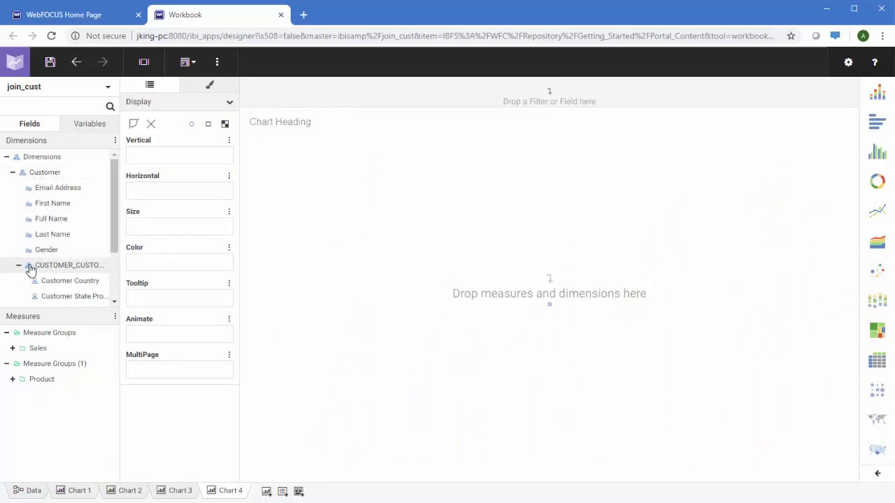
left_click_drag(36, 280, 160, 190)
scroll(74, 194, "down", 2)
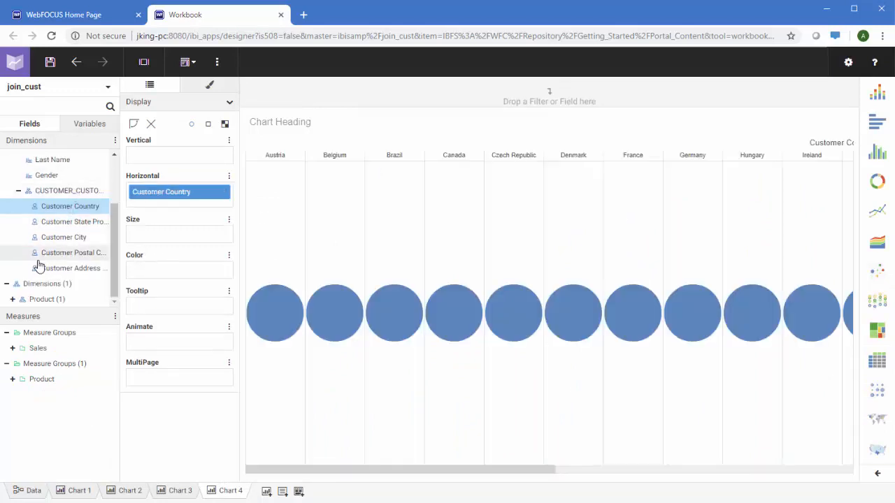
left_click(13, 300)
scroll(59, 260, "down", 1)
left_click(18, 284)
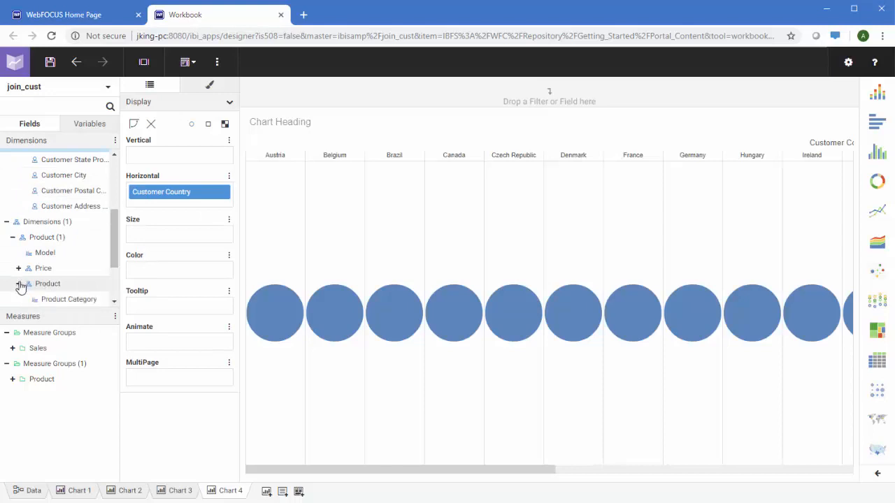
left_click_drag(52, 299, 164, 152)
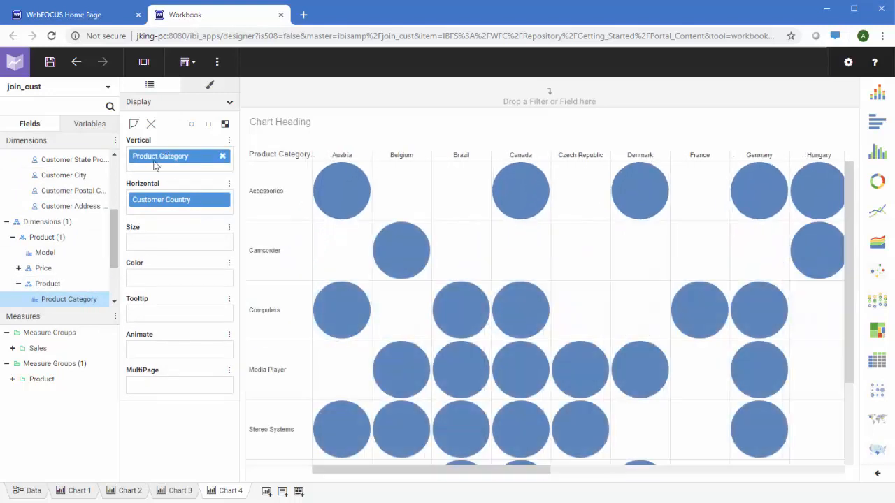
left_click(12, 348)
scroll(14, 348, "down", 2)
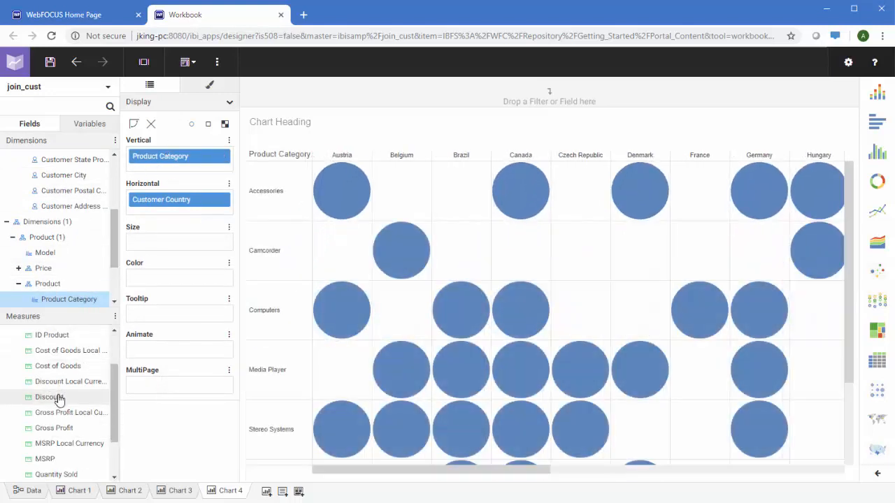
mouse_move(60, 474)
left_mouse_down()
mouse_move(139, 338)
mouse_move(150, 279)
left_mouse_up()
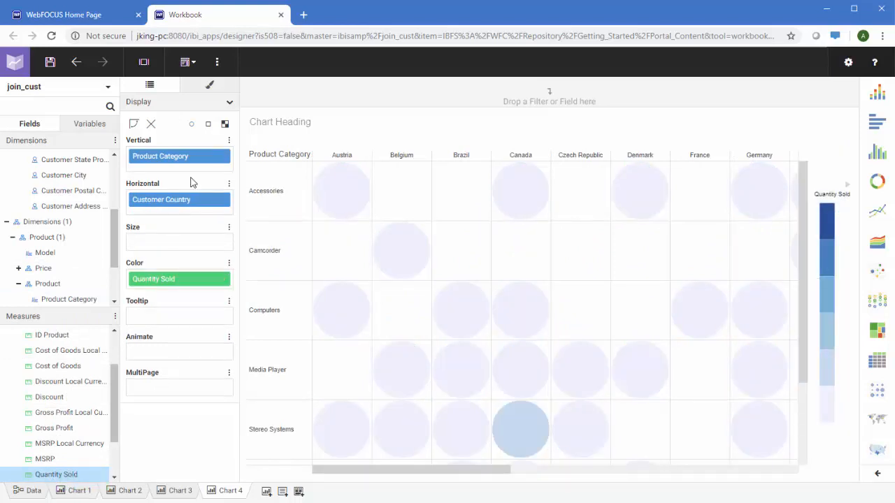
Step: Switch the markers to squares for a heat map and add a Customer Country filter
left_click(225, 124)
right_click(190, 202)
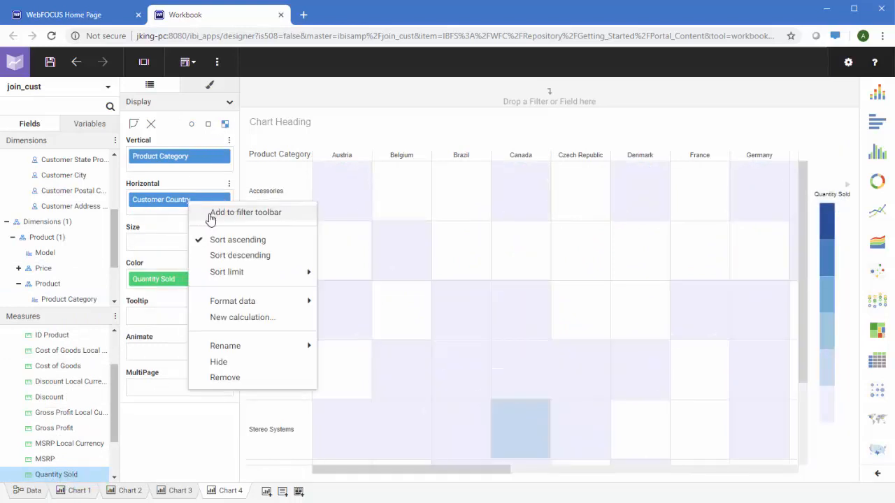
left_click(209, 214)
left_click(412, 93)
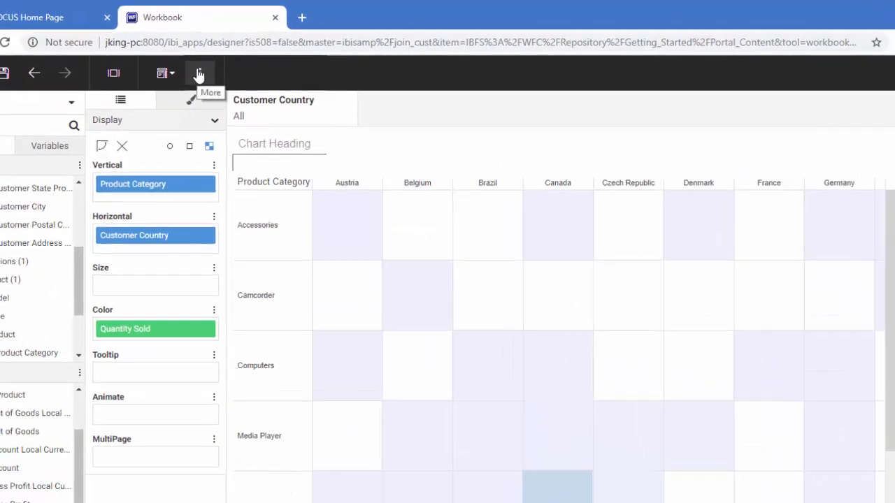
left_click(217, 62)
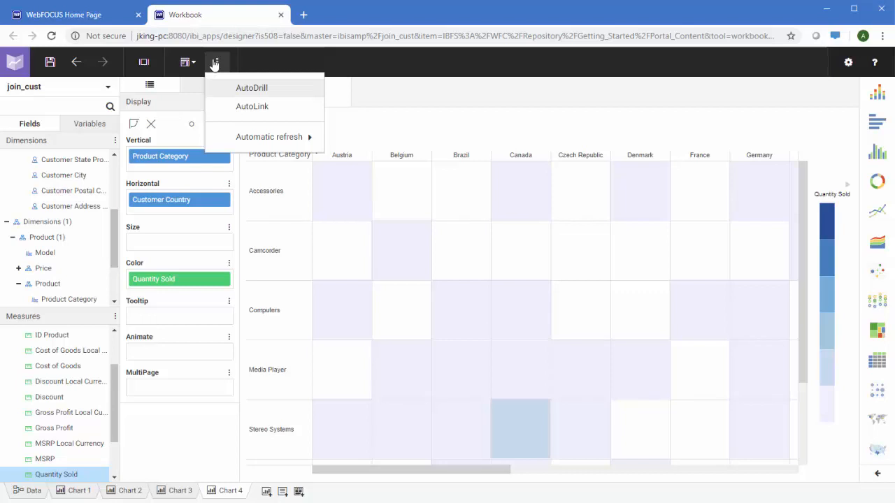
left_click(365, 81)
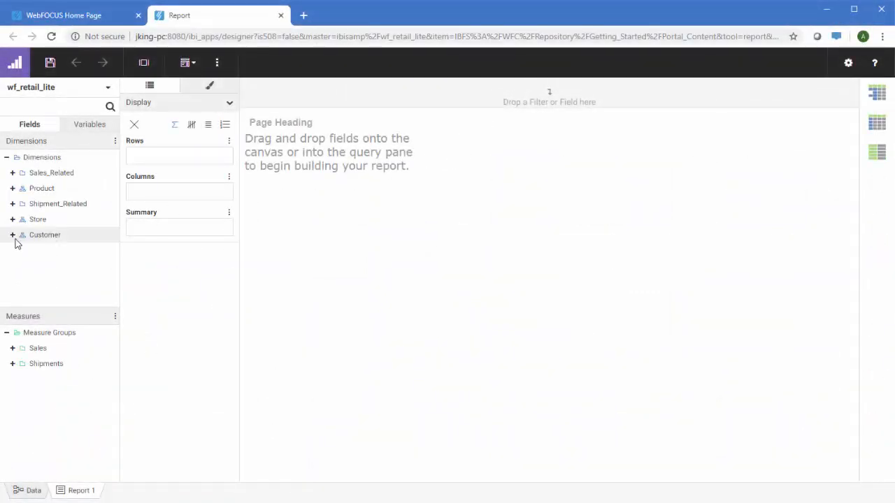
Step: Add Customer Postal Code and Product Category as the report's row fields
left_click(11, 235)
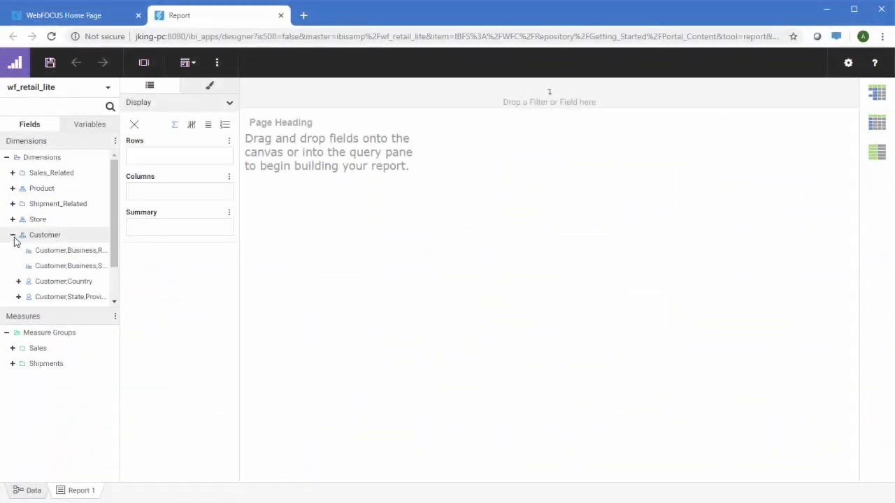
scroll(58, 231, "down", 2)
double_click(60, 284)
scroll(60, 283, "up", 3)
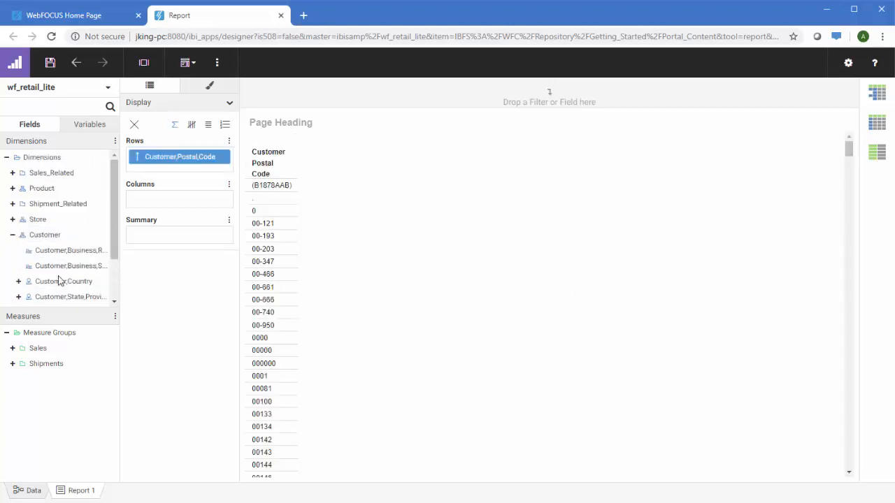
left_click(13, 188)
double_click(49, 204)
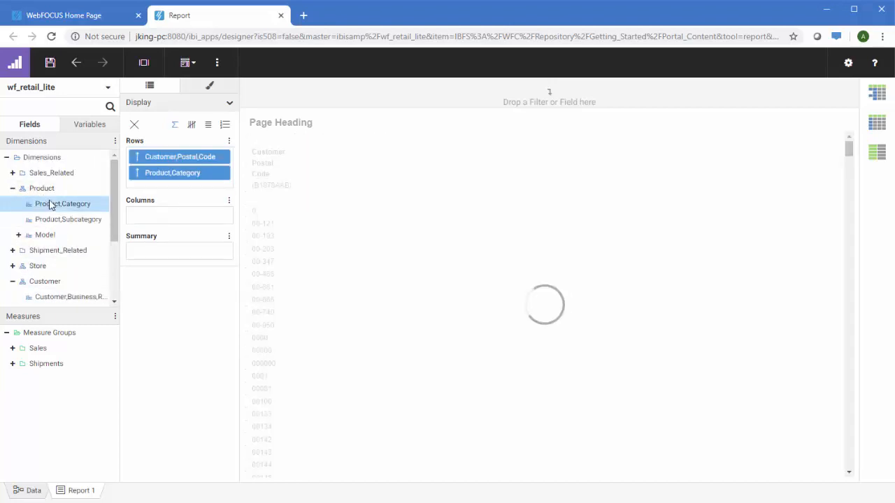
Step: Add Quantity Sold as the measure, shown as counts with detail rows
left_click(13, 349)
scroll(47, 358, "down", 2)
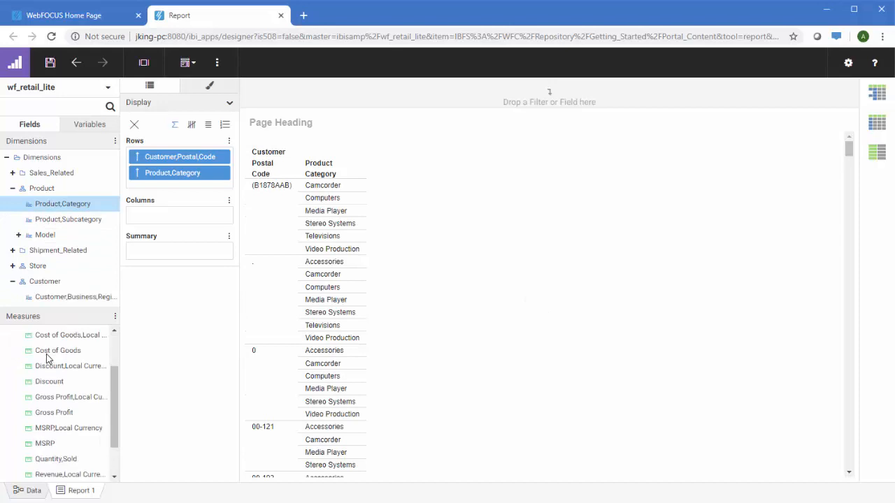
double_click(59, 460)
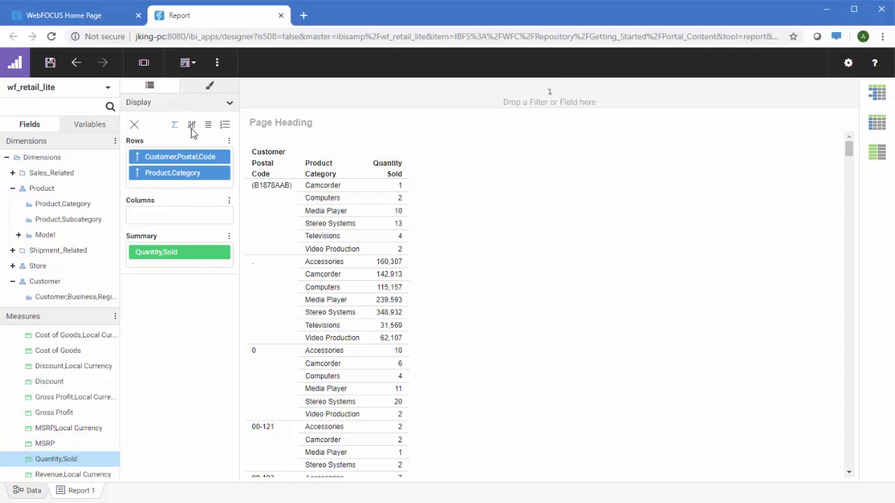
left_click(192, 132)
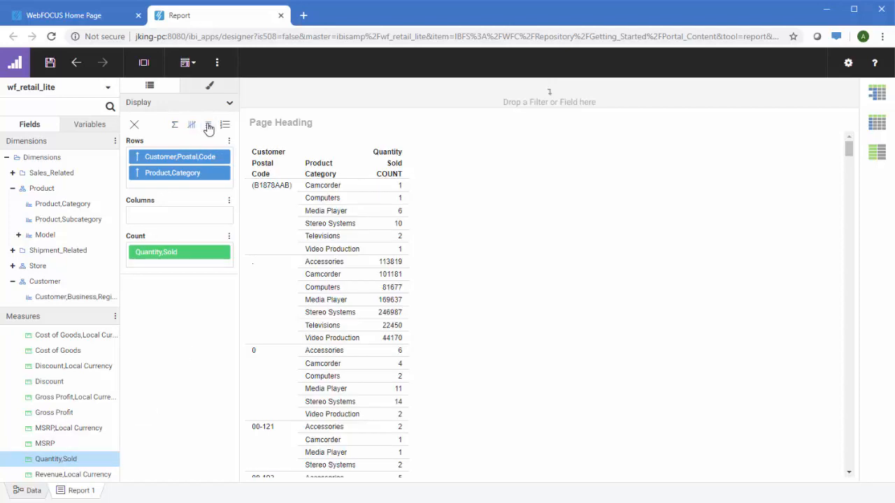
left_click(208, 126)
Step: Filter Customer State Province to Maine and switch to the layout repeating row values
scroll(67, 214, "down", 3)
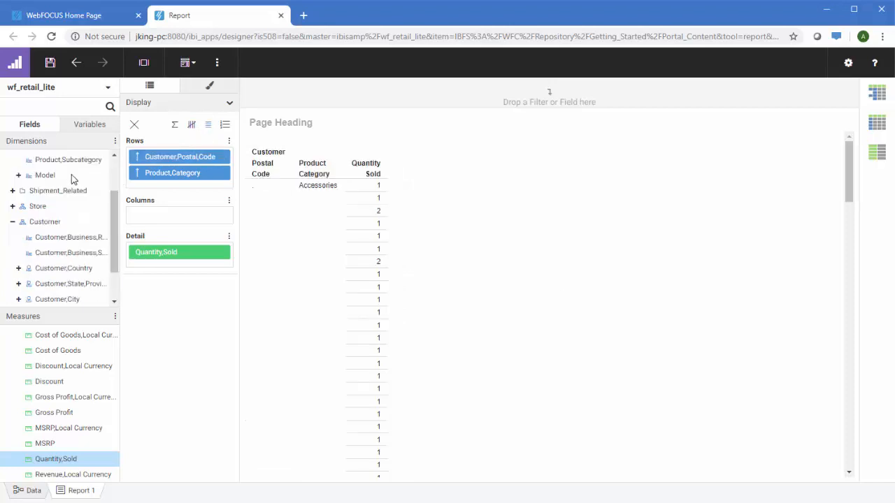
left_click_drag(59, 237, 312, 100)
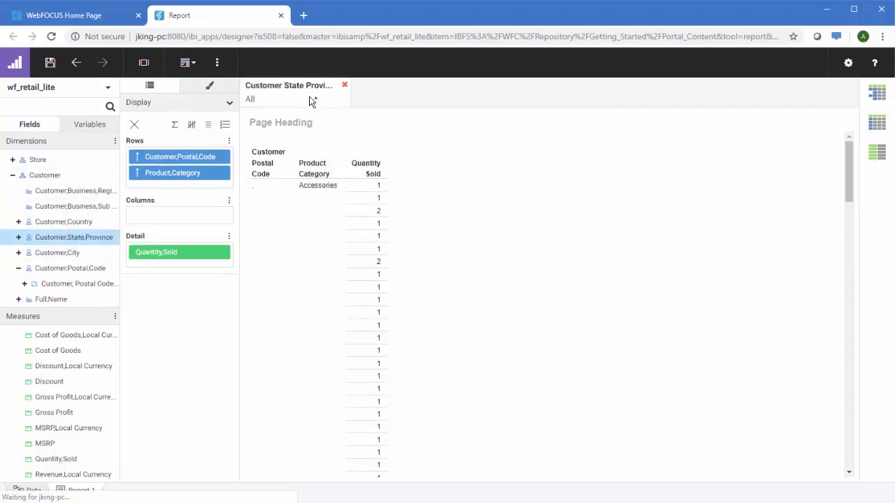
left_click(312, 122)
type("mai")
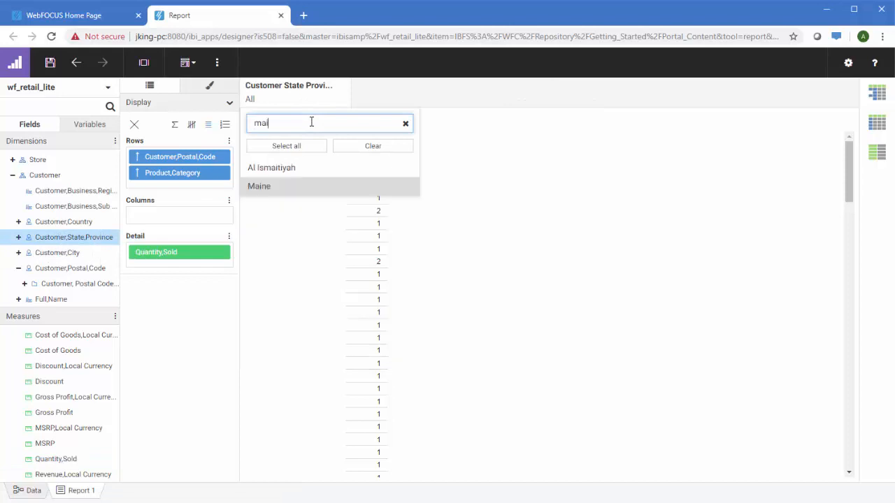
left_click(305, 188)
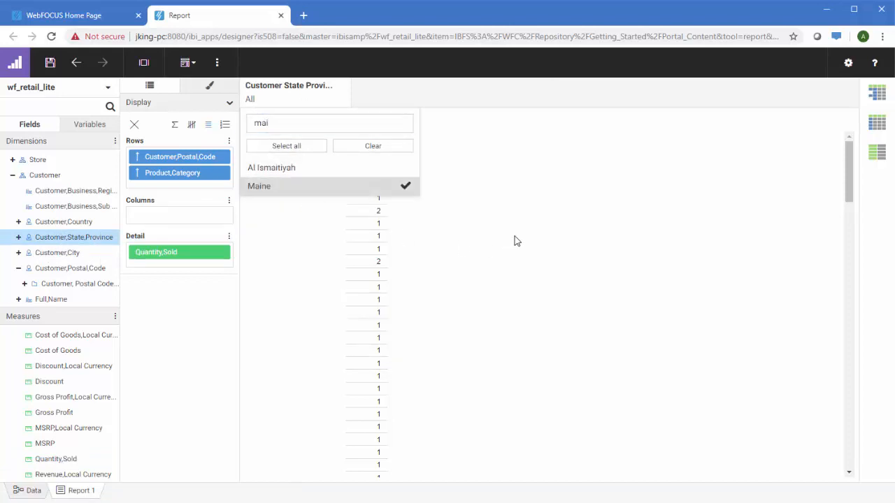
left_click(516, 239)
left_click(877, 126)
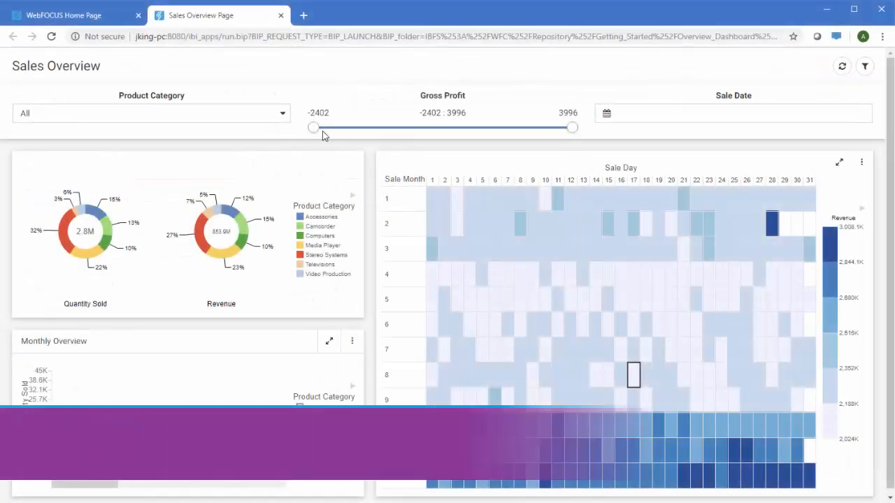
Step: Set the Gross Profit range to 0 : 3996 and scroll Monthly Overview to later months
left_click_drag(315, 128, 412, 132)
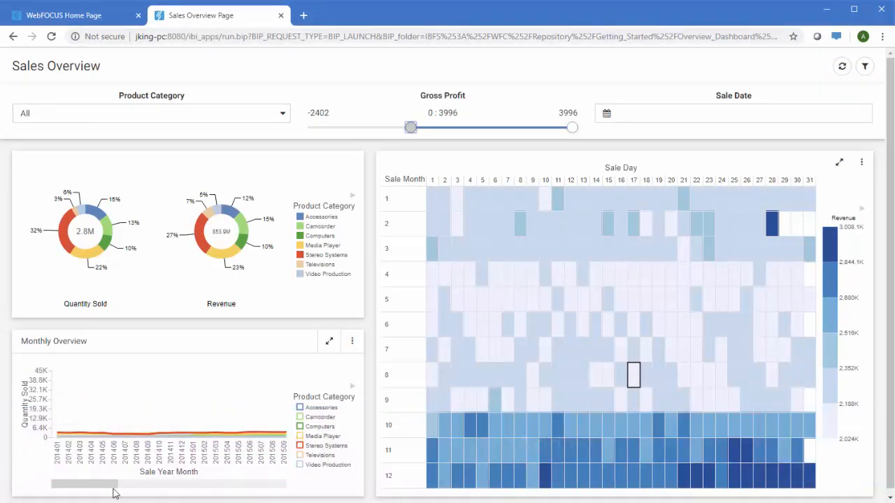
left_click_drag(113, 489, 290, 478)
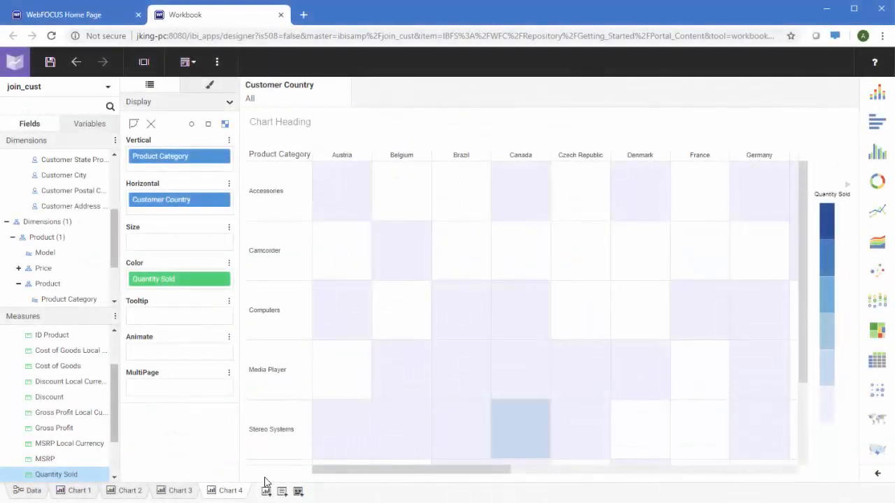
Step: Create a blank page and place the Chart 3 map enlarged across the left side
left_click(298, 491)
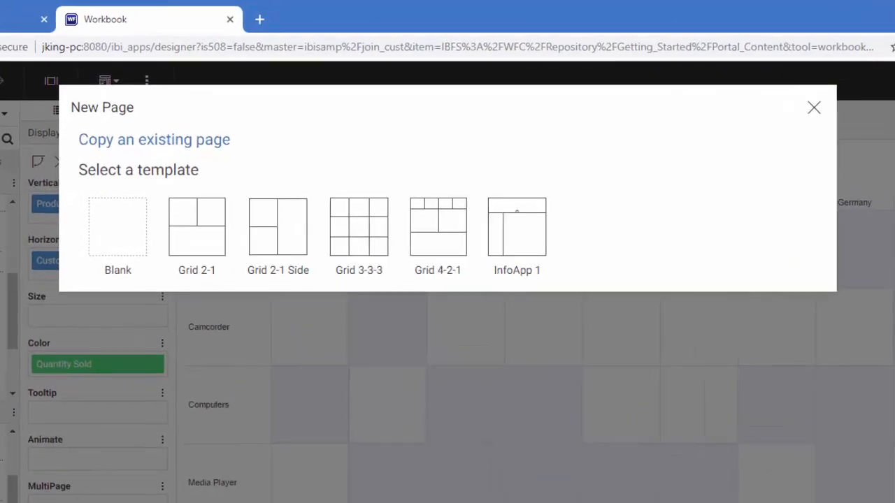
left_click(96, 226)
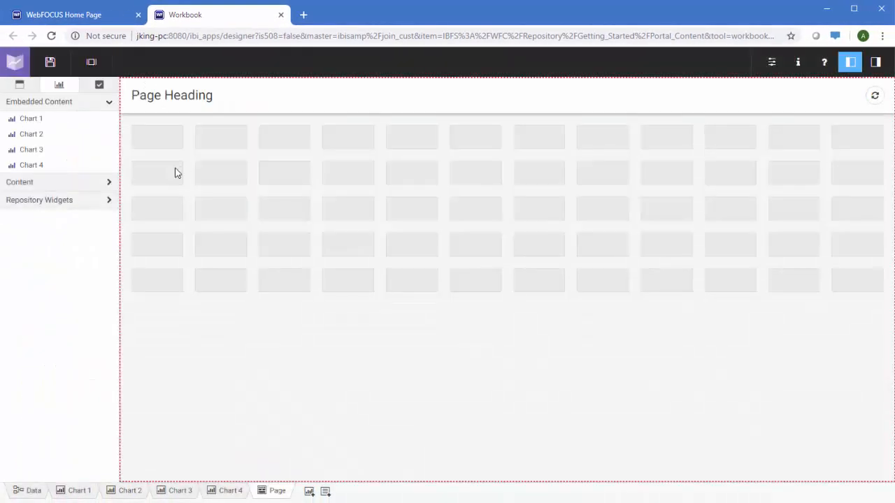
left_click_drag(62, 154, 154, 172)
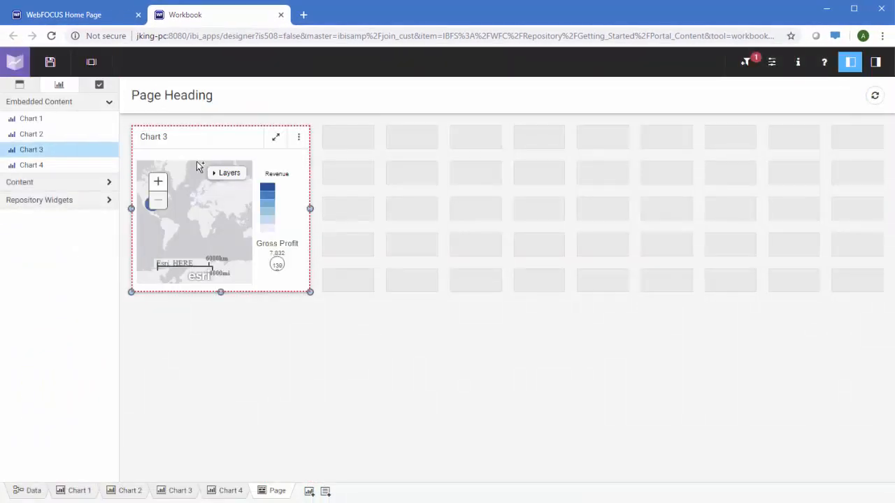
left_click_drag(311, 292, 544, 477)
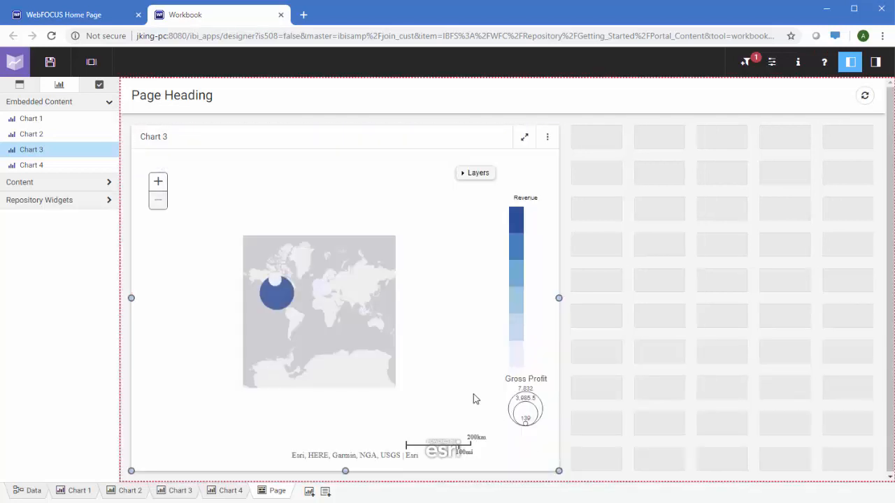
Step: Stack Chart 1 and Chart 2 in the right column, sized to fill it
left_click_drag(26, 119, 623, 196)
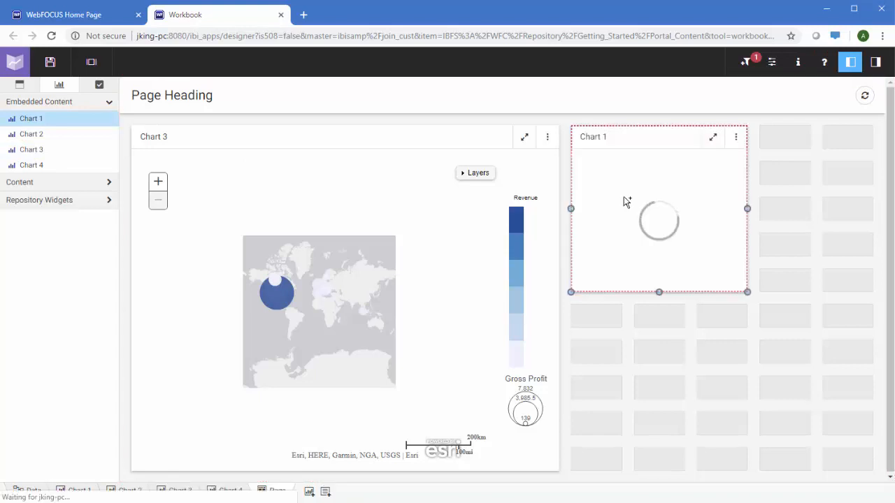
left_click_drag(850, 299, 863, 286)
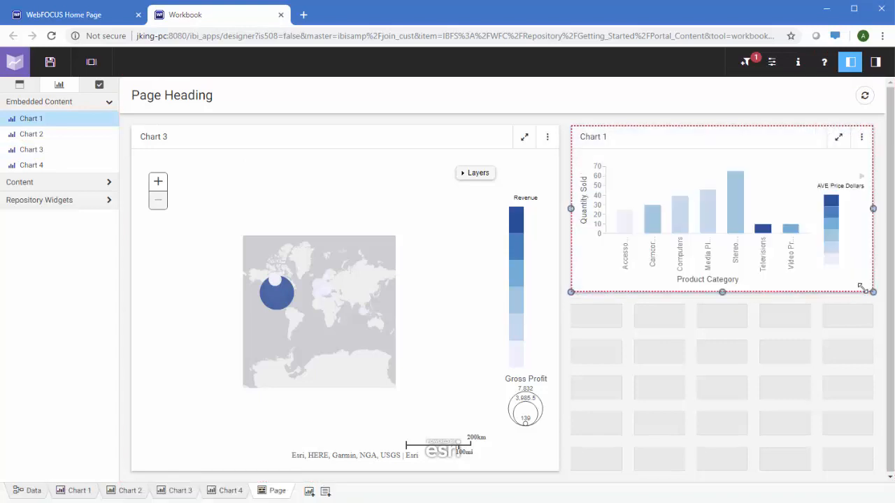
left_click_drag(55, 140, 631, 339)
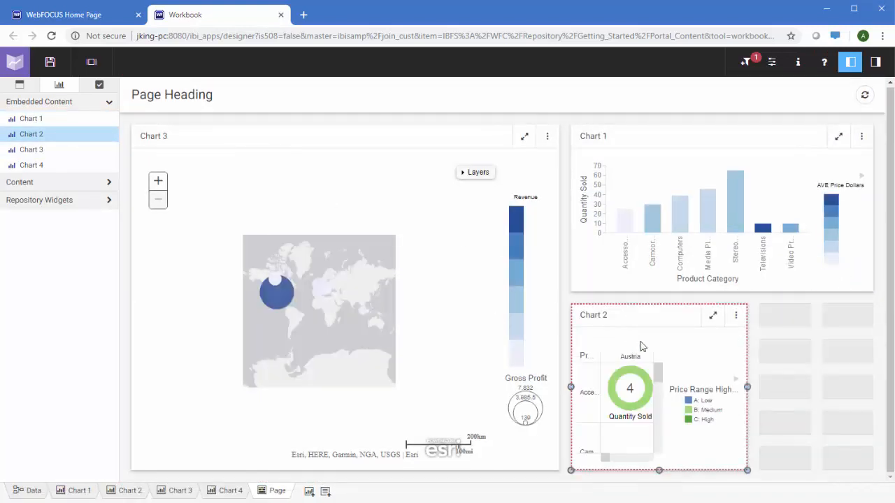
left_click_drag(754, 387, 867, 388)
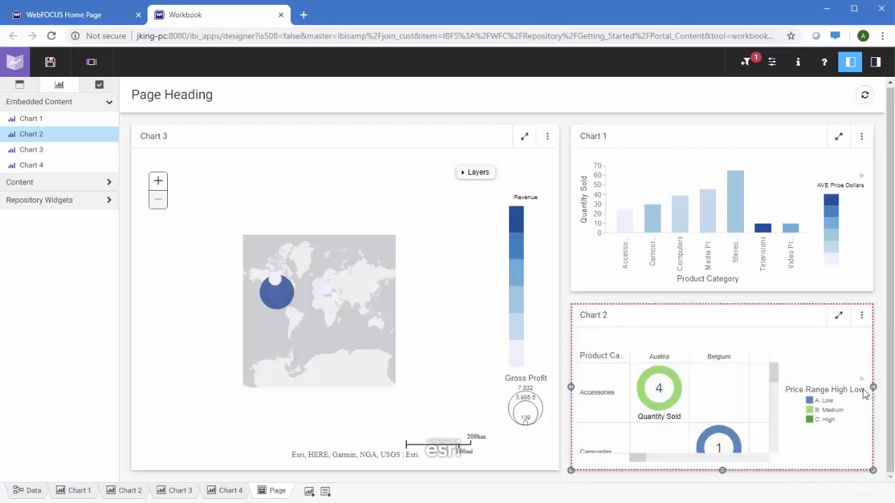
Step: Add Chart 4 as a new tab in Chart 3's panel
left_click_drag(44, 166, 372, 226)
left_click(436, 143)
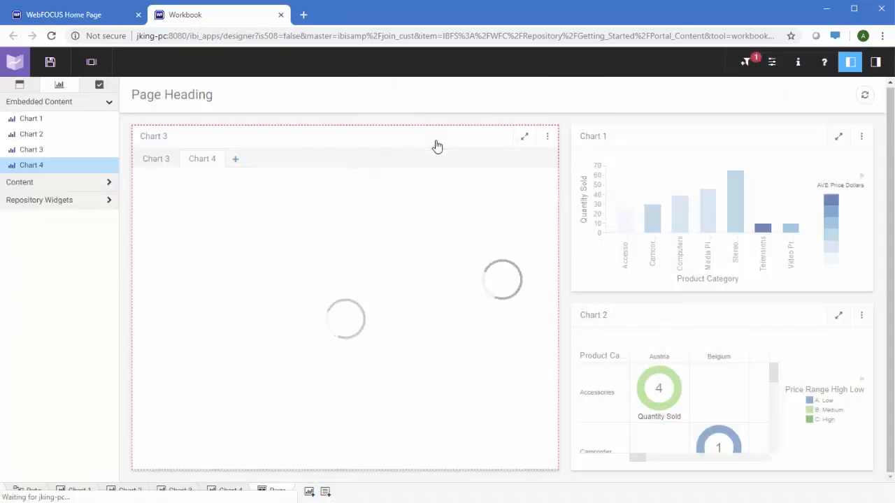
left_click(669, 134)
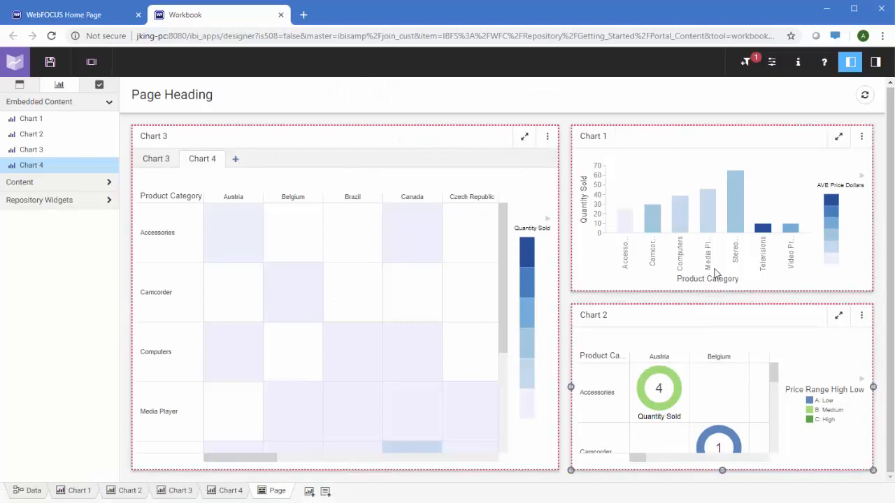
Step: Hide chart panel titles, narrow Chart 1, and add a link tile in the upper-right space
left_click(879, 62)
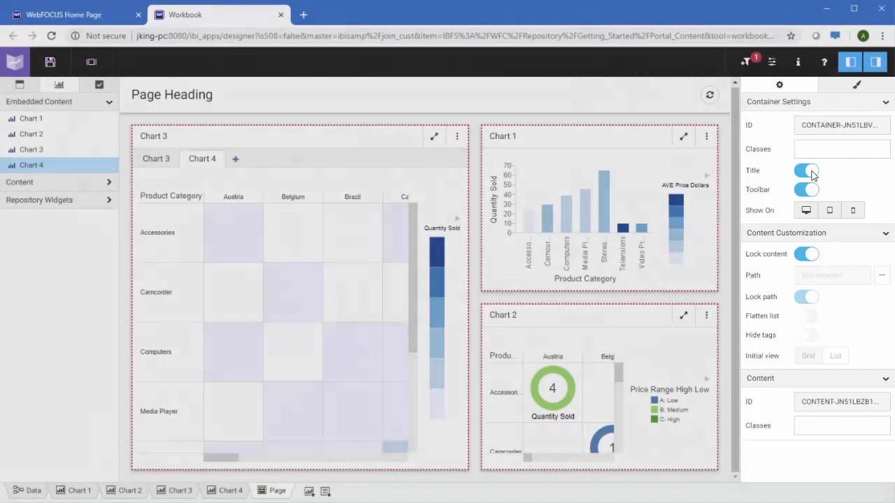
left_click(811, 172)
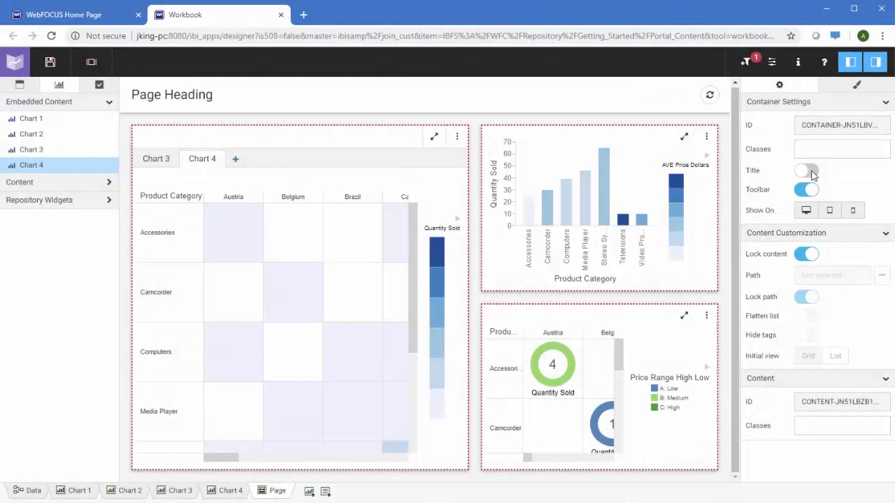
left_click(876, 62)
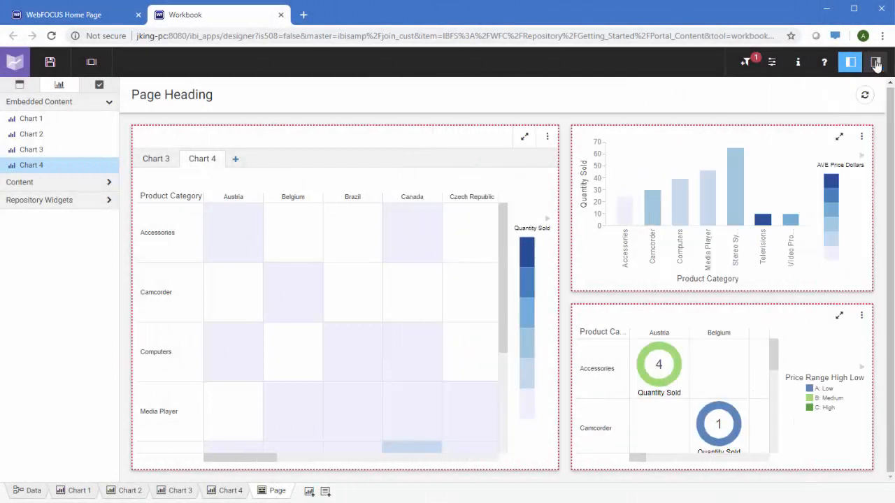
left_click_drag(873, 208, 745, 218)
left_click(89, 201)
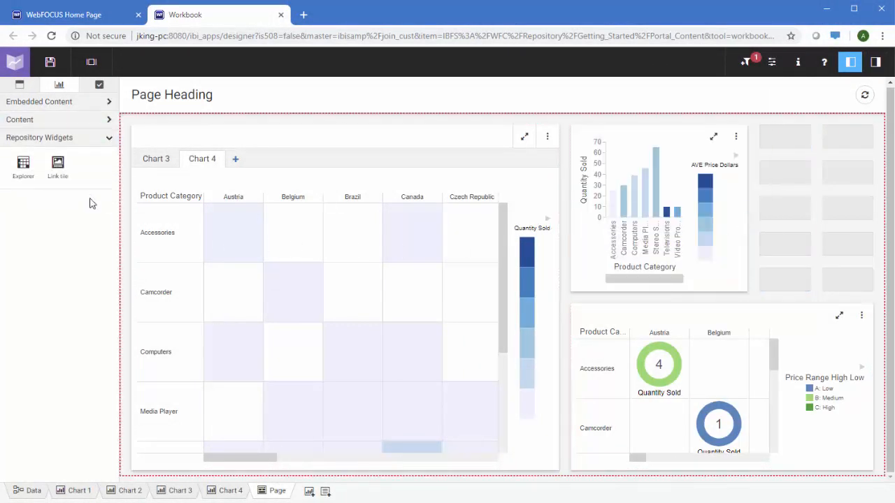
left_click_drag(70, 168, 793, 143)
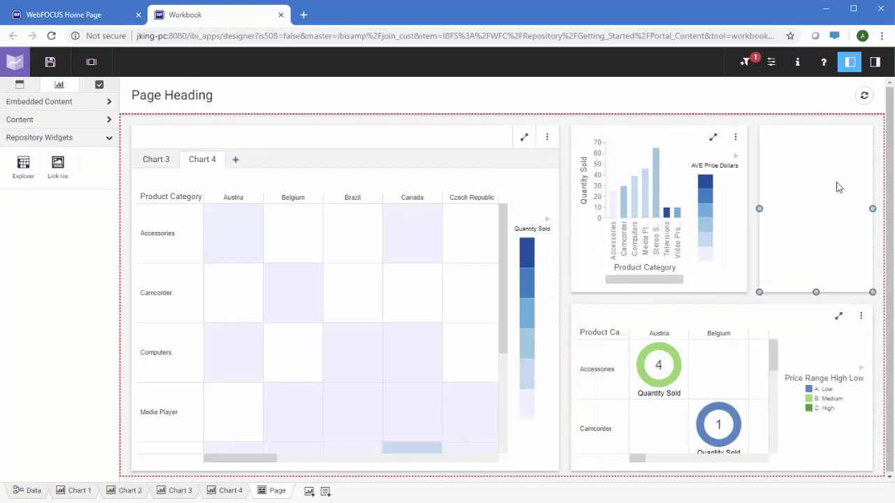
Step: Set the link tile's background image to link_tile_img
left_click(875, 61)
left_click(713, 196)
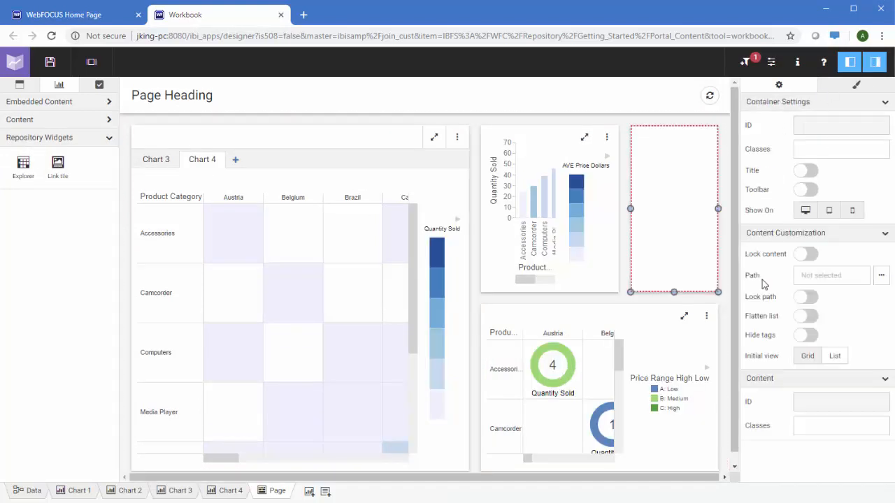
left_click(881, 327)
left_click(227, 224)
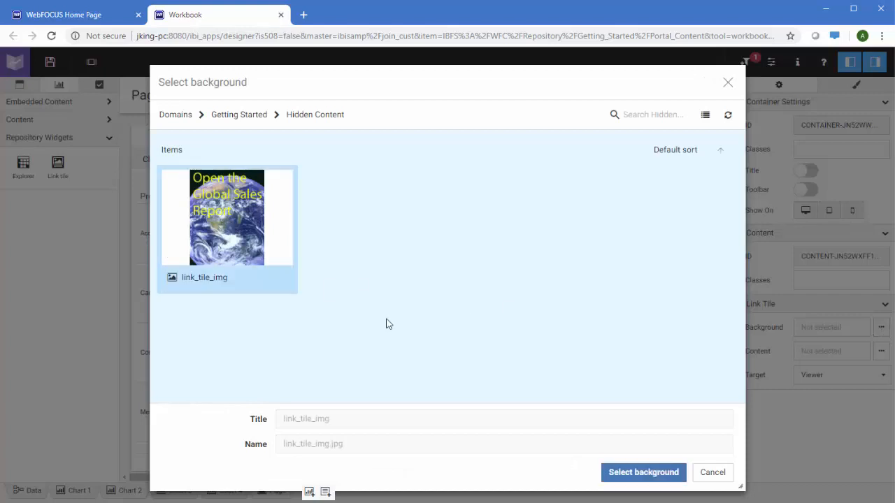
left_click(655, 475)
Step: Link the tile to the infowindow wfr report, opening in a New window
left_click(882, 351)
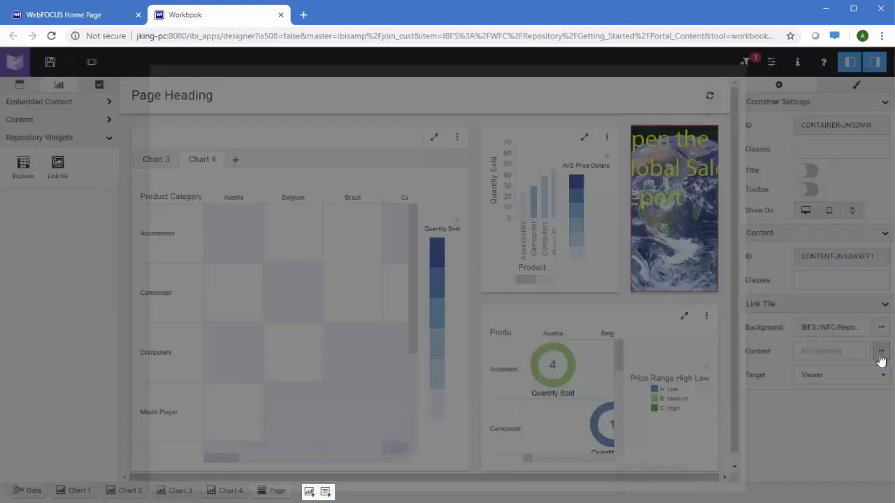
double_click(370, 182)
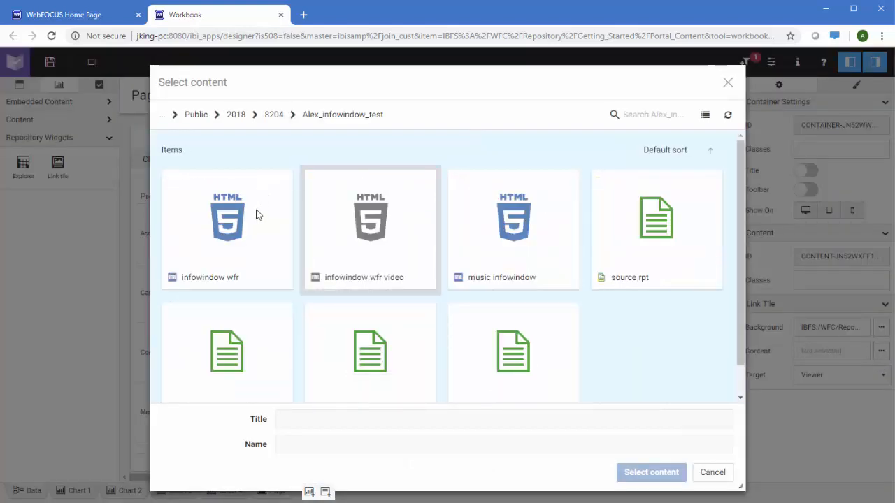
left_click(244, 245)
left_click(651, 473)
left_click(874, 377)
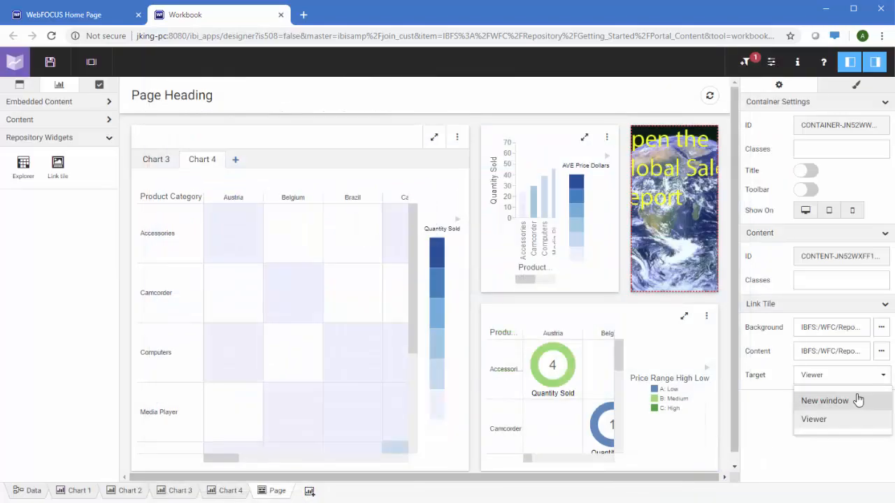
left_click(858, 399)
left_click(603, 93)
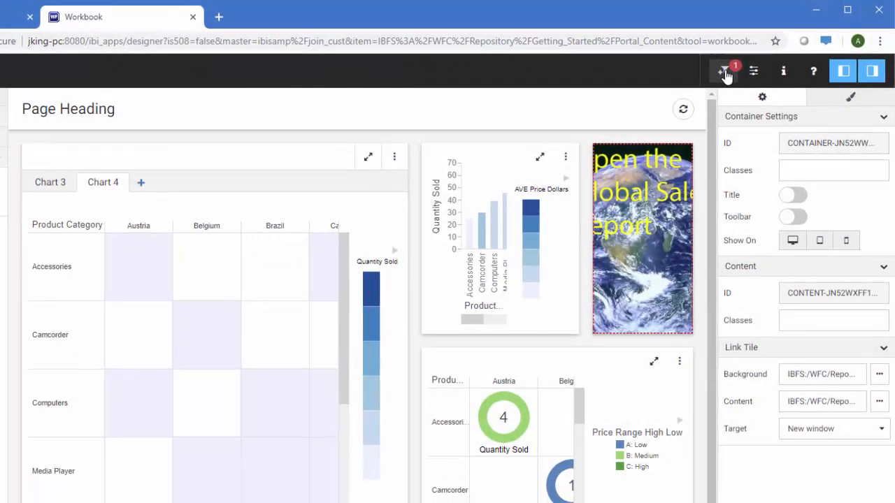
Step: Place a Customer Country multiple-select filter above the charts and hide the properties panel
left_click(723, 74)
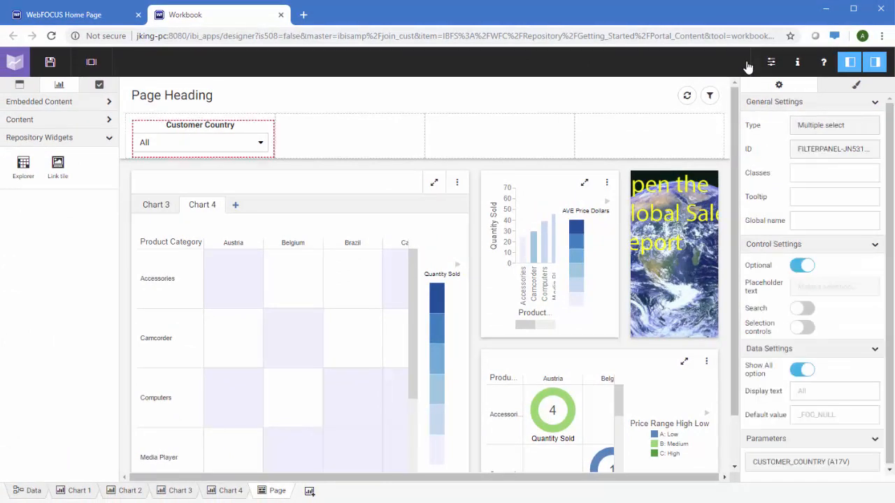
left_click(878, 63)
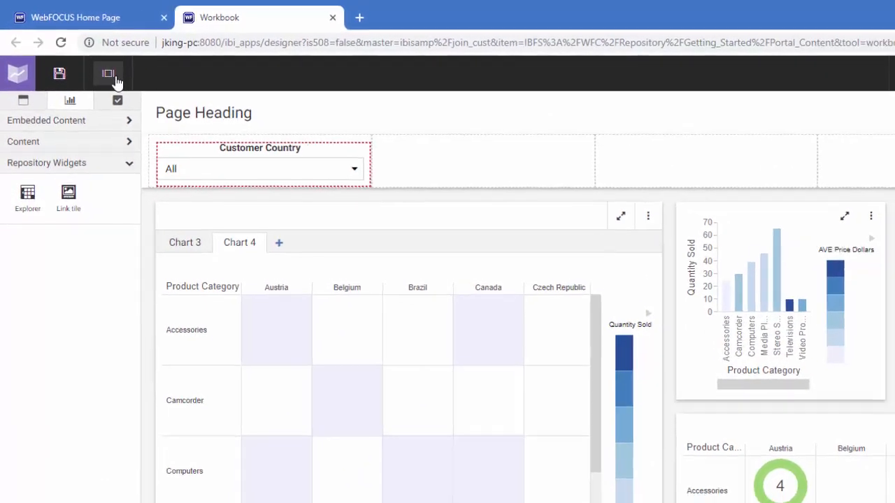
Step: Run the page, filter to France, Germany, Italy, Netherlands, Switzerland, and view Chart 3
left_click(116, 80)
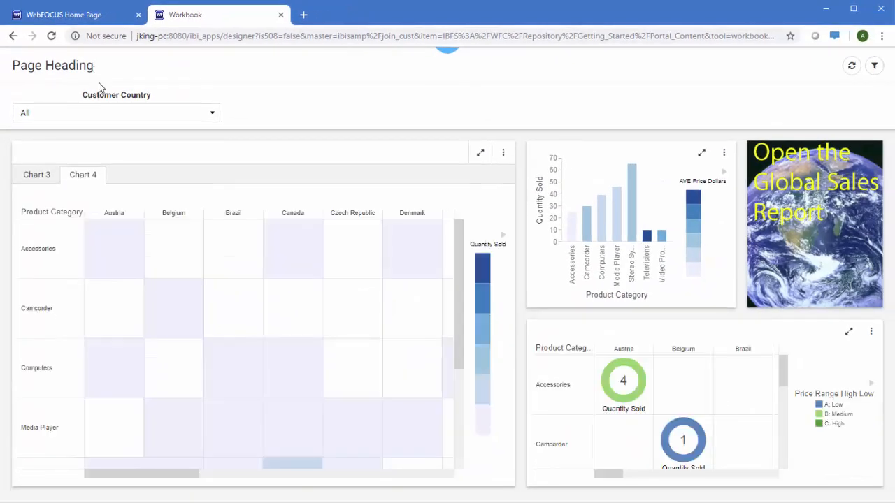
left_click(208, 118)
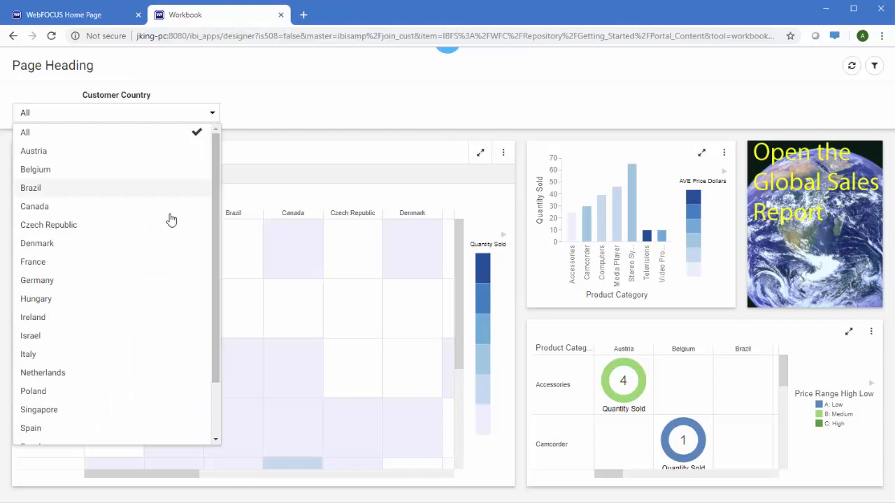
left_click(87, 272)
left_click(73, 284)
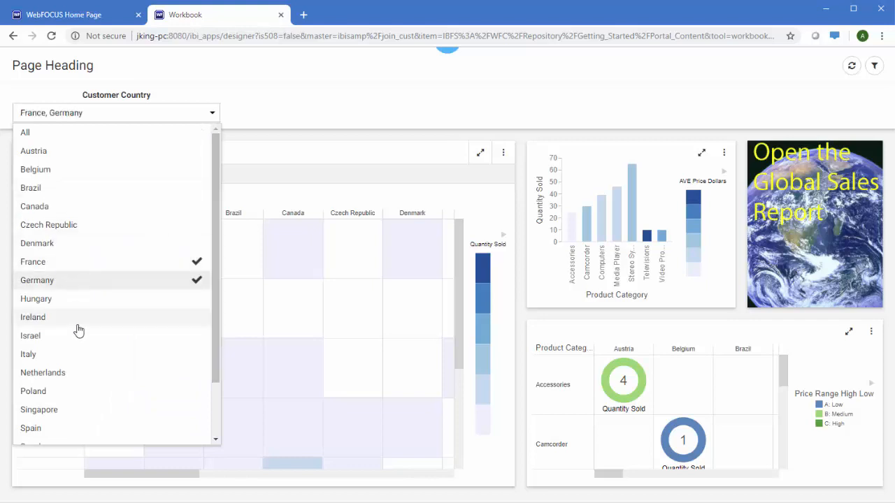
left_click(64, 358)
left_click(63, 376)
scroll(62, 377, "down", 1)
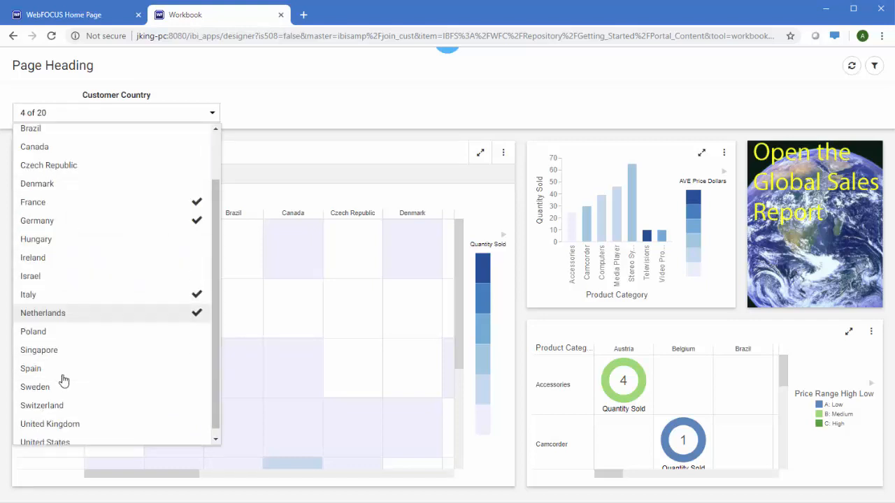
left_click(65, 405)
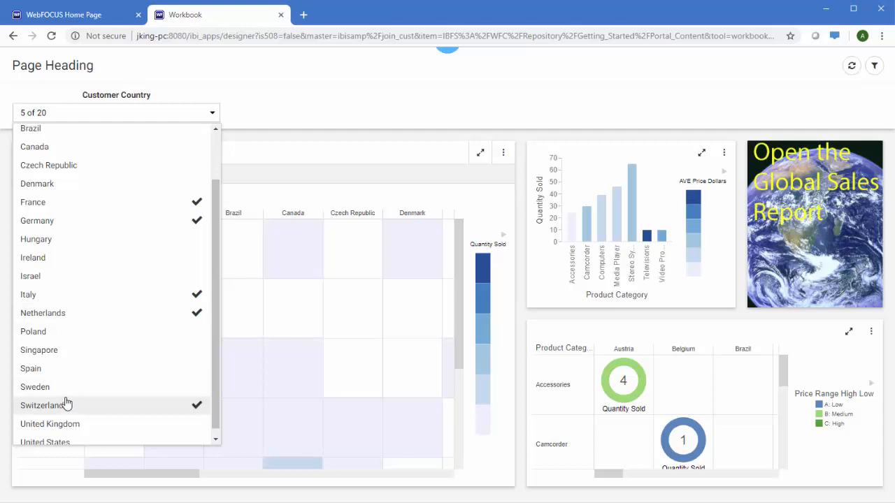
left_click(284, 122)
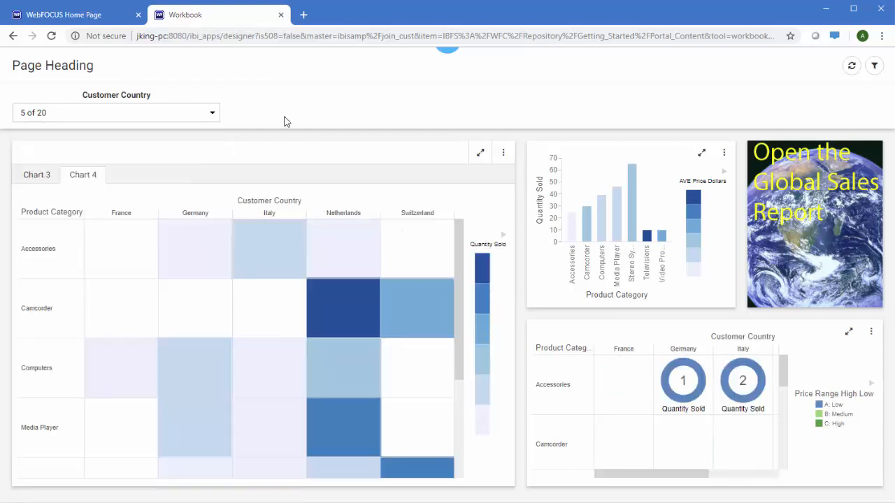
left_click(31, 178)
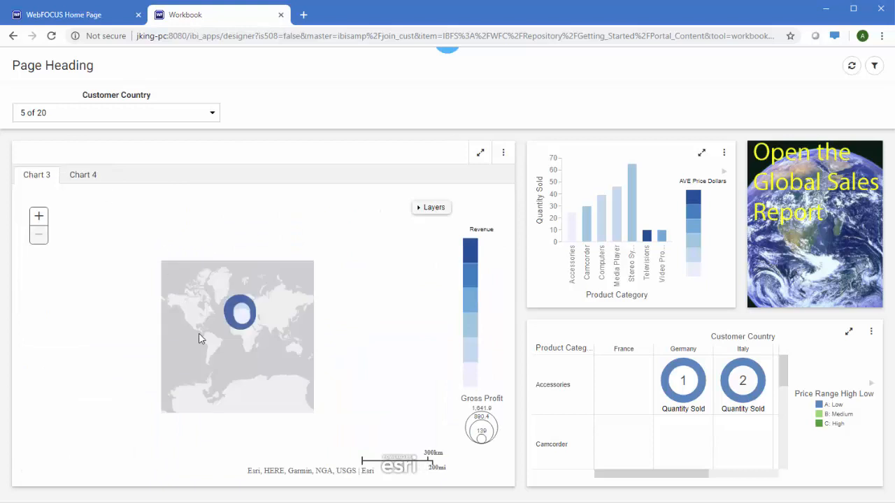
scroll(198, 335, "up", 2)
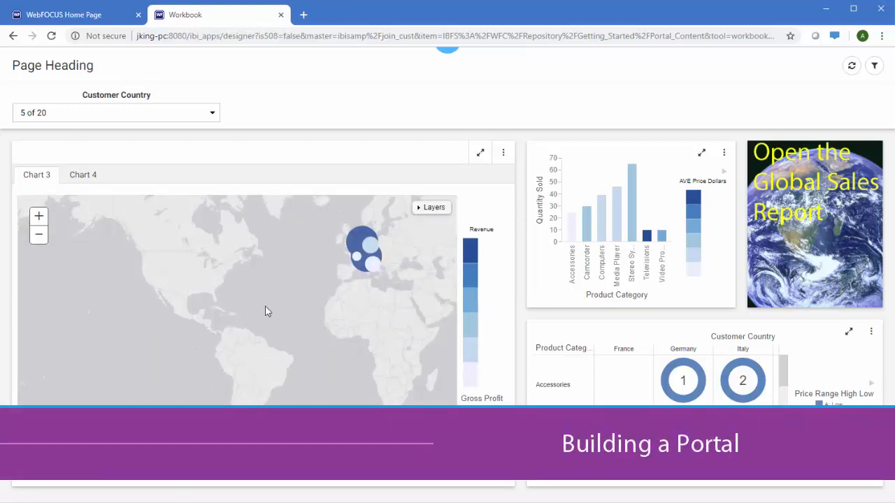
Step: Start a new portal titled 'Overview Dashboard' with the alias 'Sales'
scroll(370, 246, "up", 3)
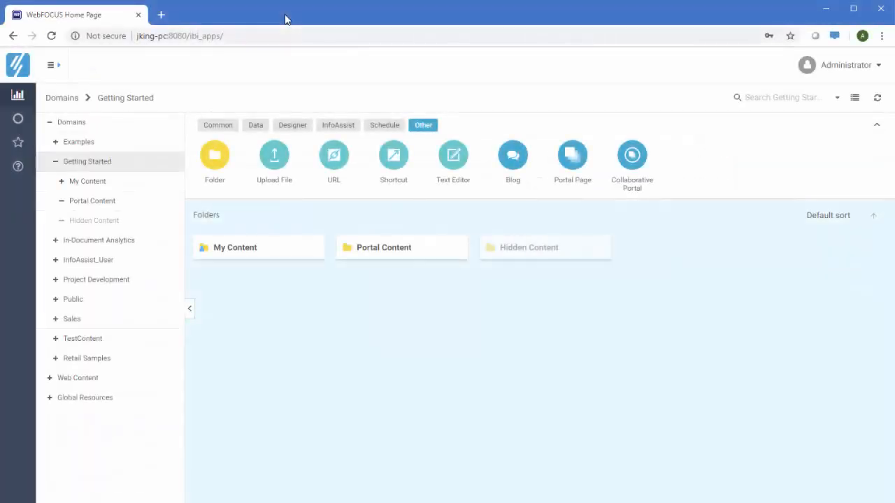
left_click(299, 127)
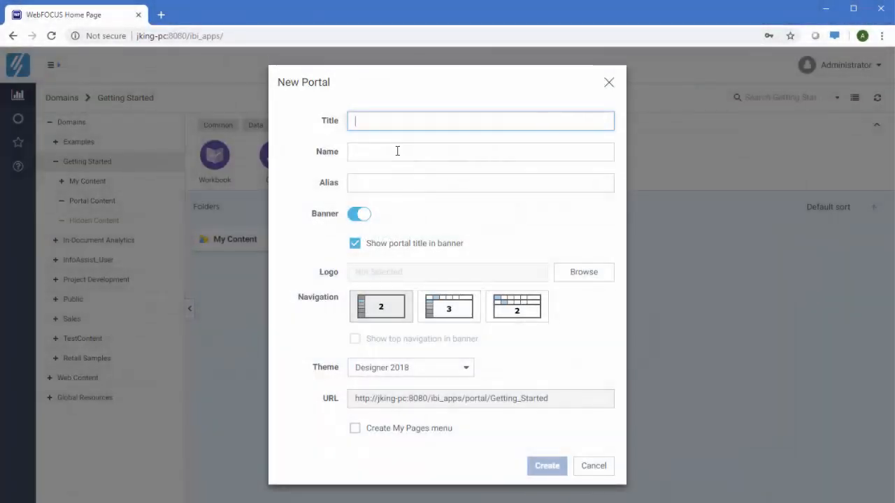
type("Over")
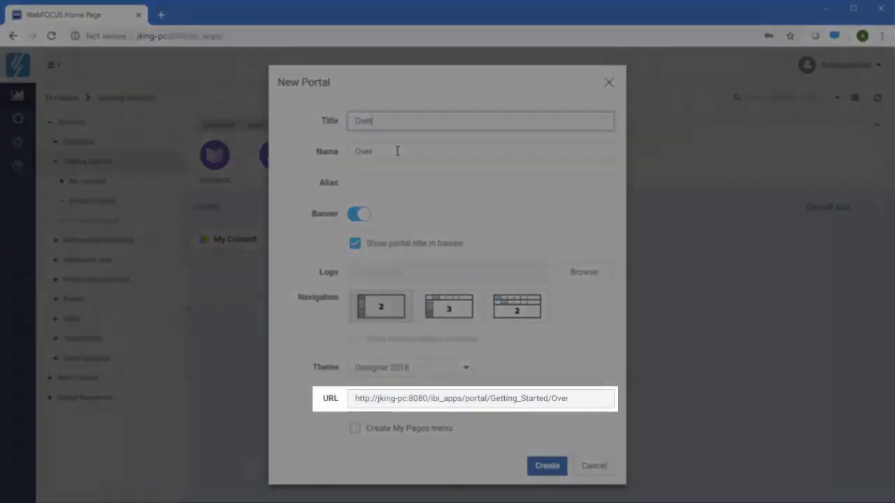
type("view Dashboard")
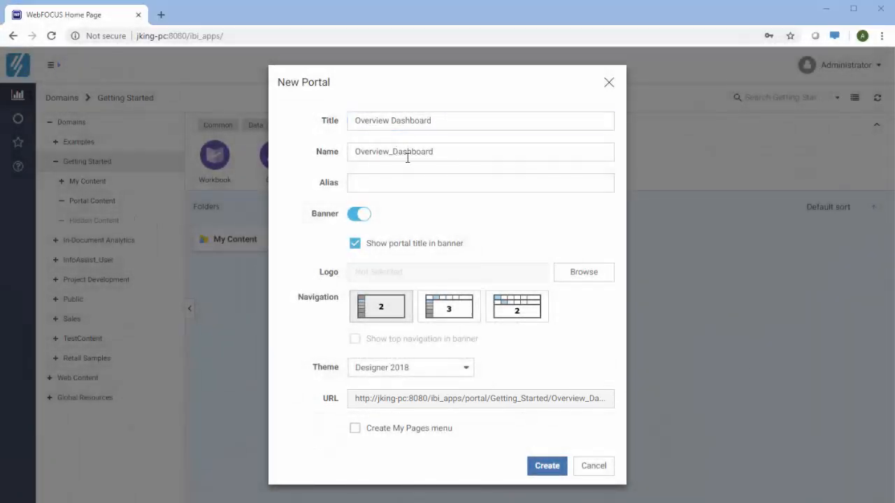
left_click(406, 183)
type("Sa")
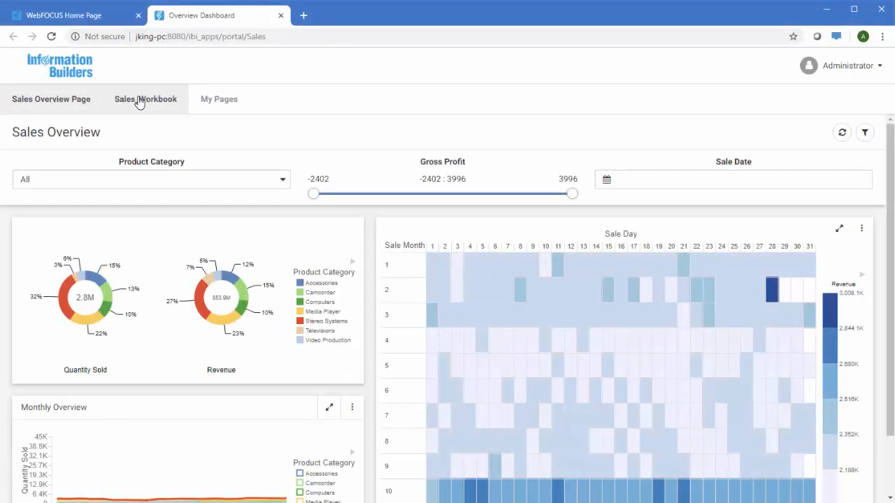
Step: View the portal's Sales_Workbook page, close the portal, and open the Overview Dashboard folder
left_click(139, 101)
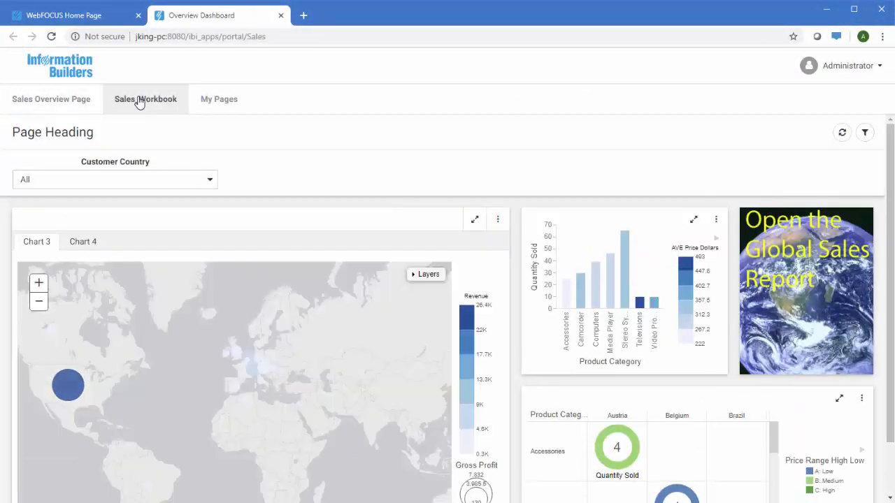
left_click(282, 15)
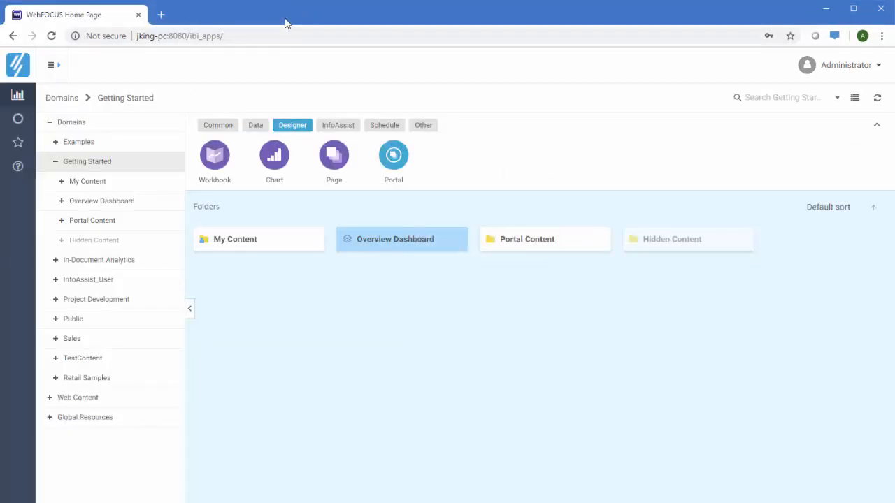
double_click(369, 238)
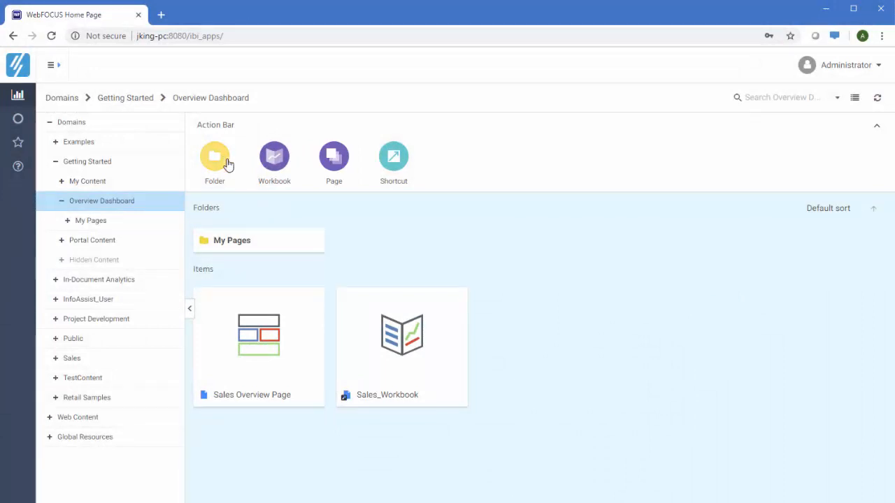
Step: Create a portal folder named 'Other Dashboards'
left_click(220, 161)
type("Other Dashboard")
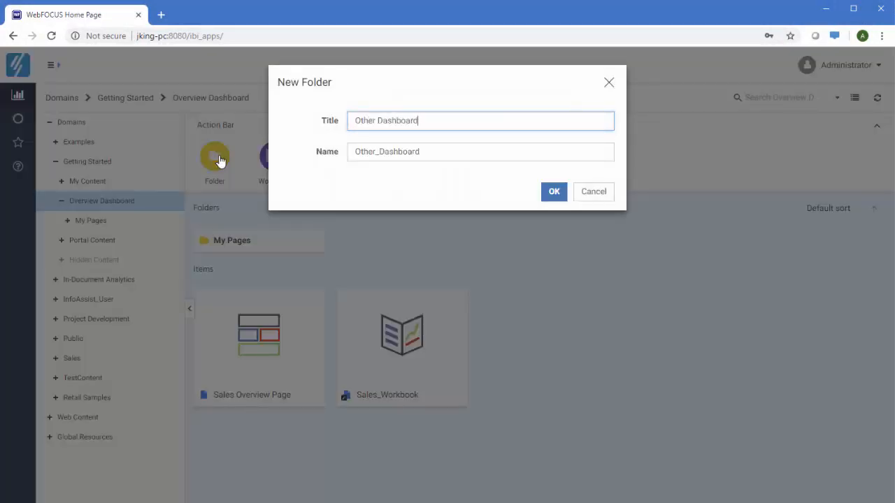
type("s")
left_click(553, 192)
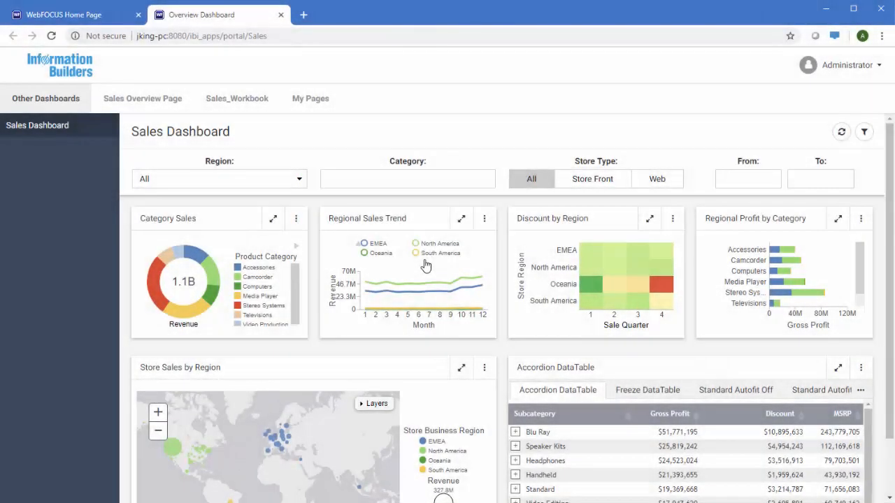
Step: Add a My Pages page with Grid 2-1 layout showing Grid_ex1 in Panel 1, then close the portal
left_click(312, 112)
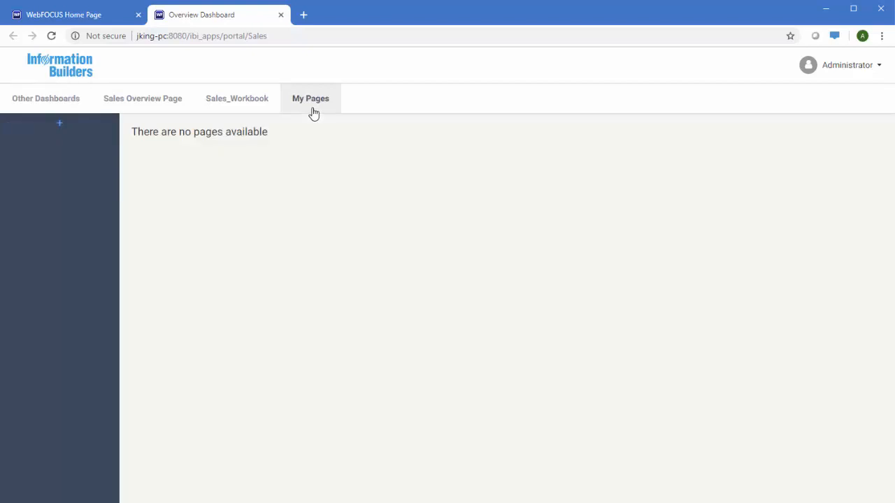
left_click(62, 125)
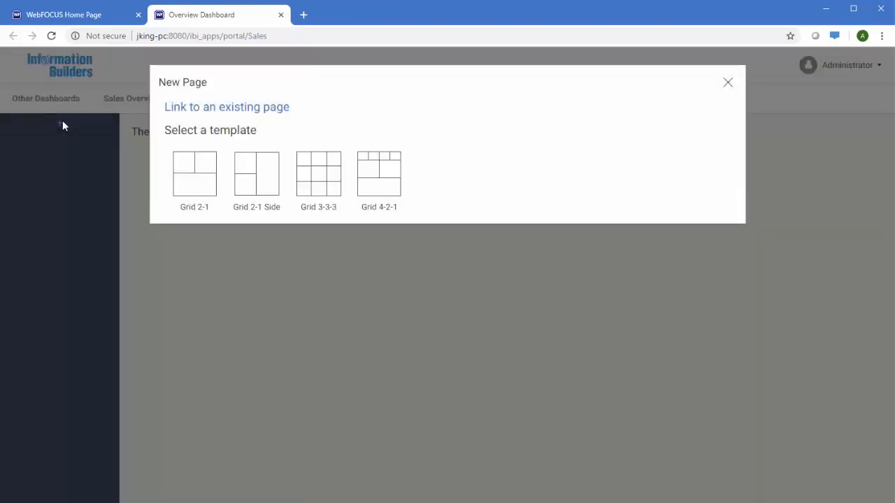
left_click(185, 170)
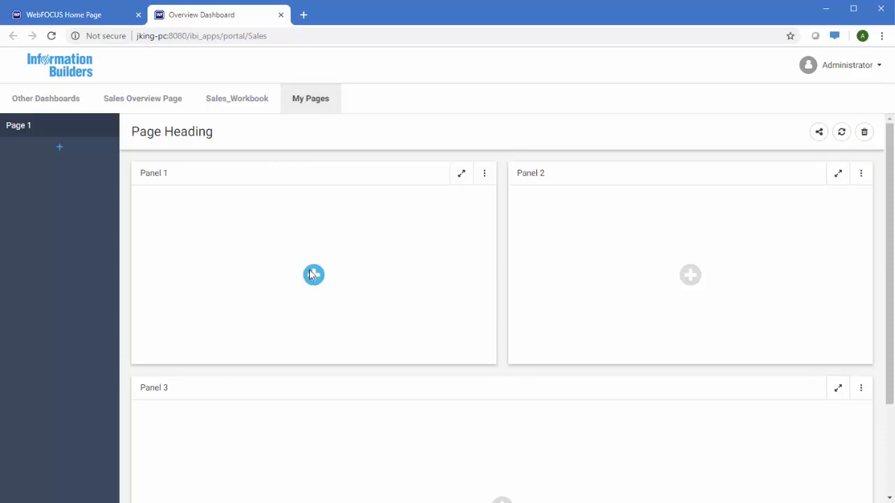
left_click(313, 274)
double_click(272, 358)
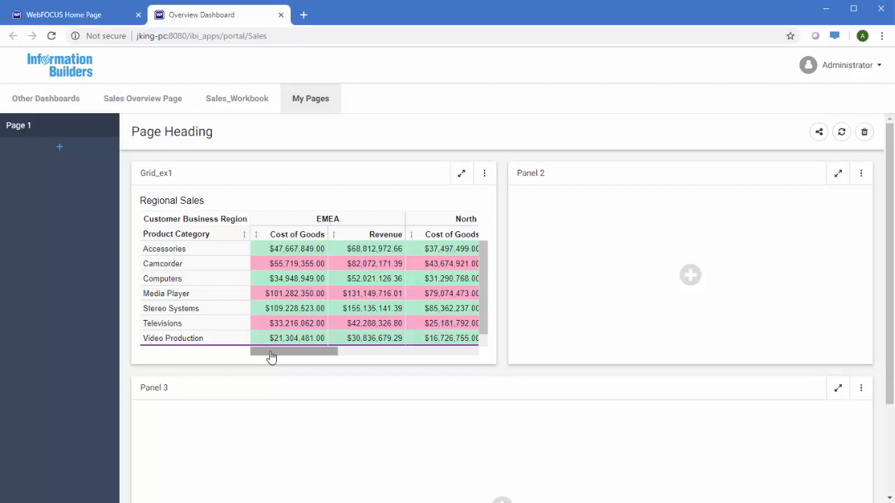
left_click(280, 15)
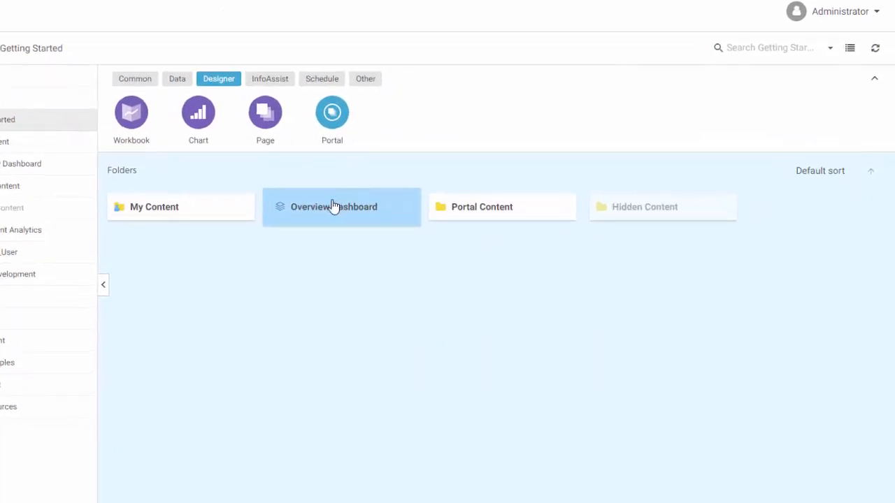
Step: Edit the Overview Dashboard portal, review the Designer 2018, Light and Midnight themes, and cancel
right_click(378, 233)
left_click(447, 285)
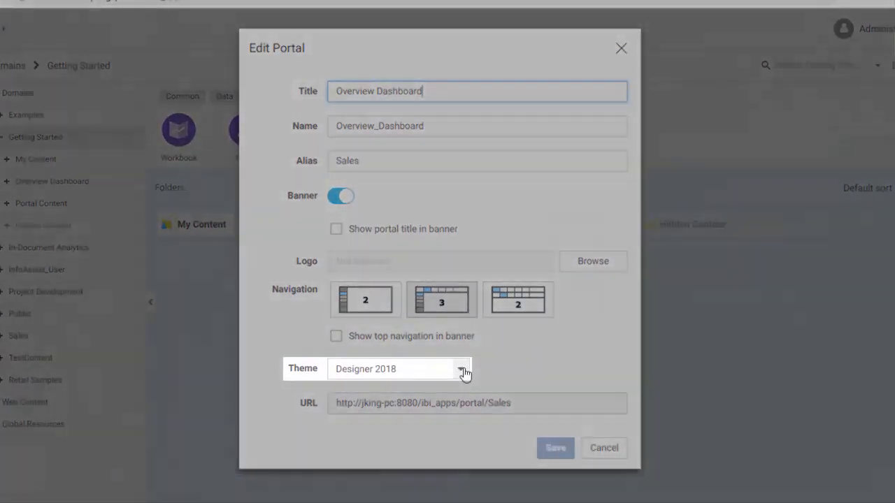
left_click(415, 352)
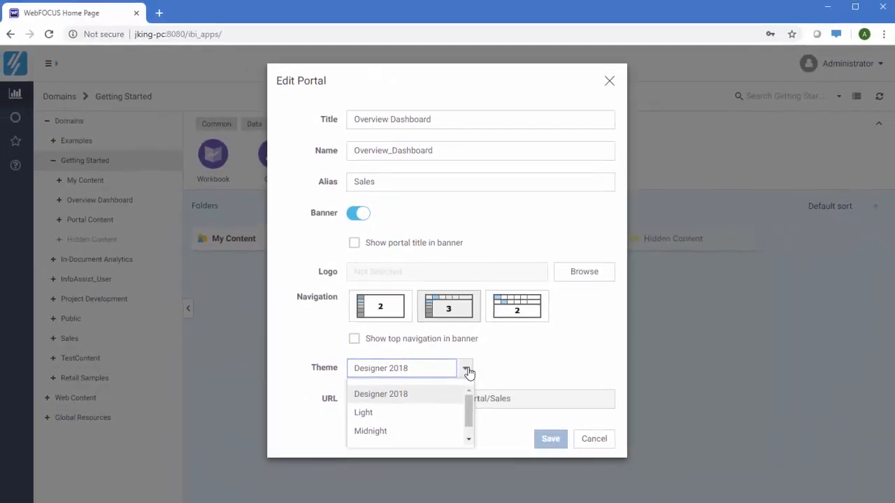
left_click(594, 440)
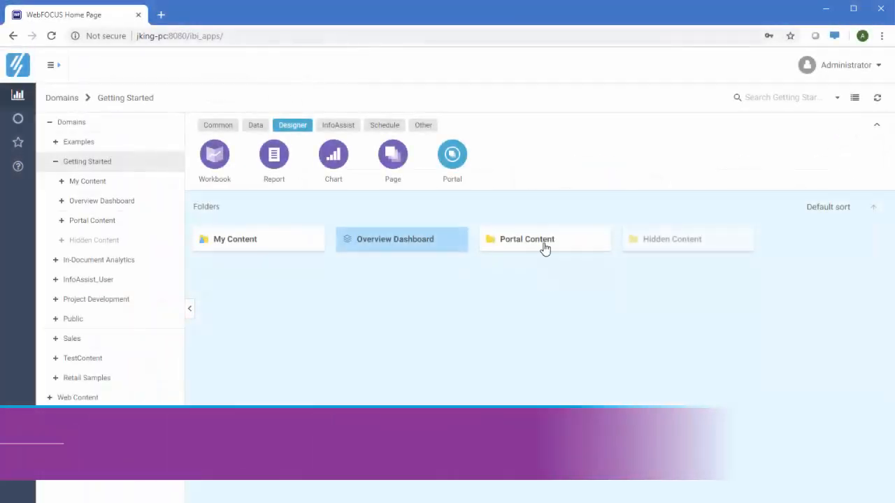
Step: Publish Sales_Workbook in Portal Content, then open My Content with the Yearly Treemap
left_click(542, 241)
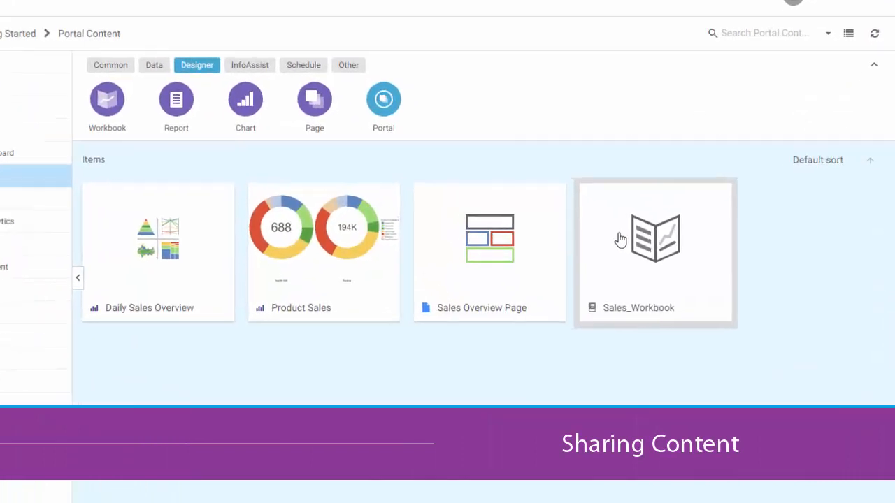
right_click(667, 277)
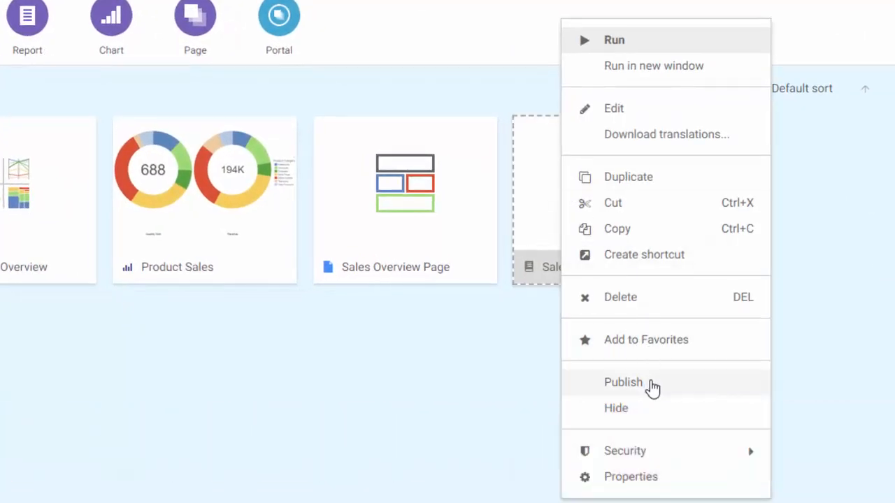
left_click(652, 386)
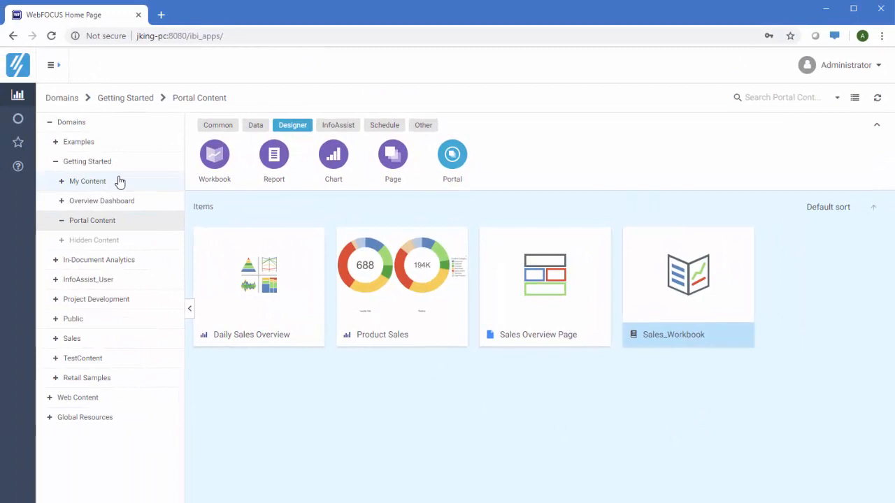
left_click(116, 182)
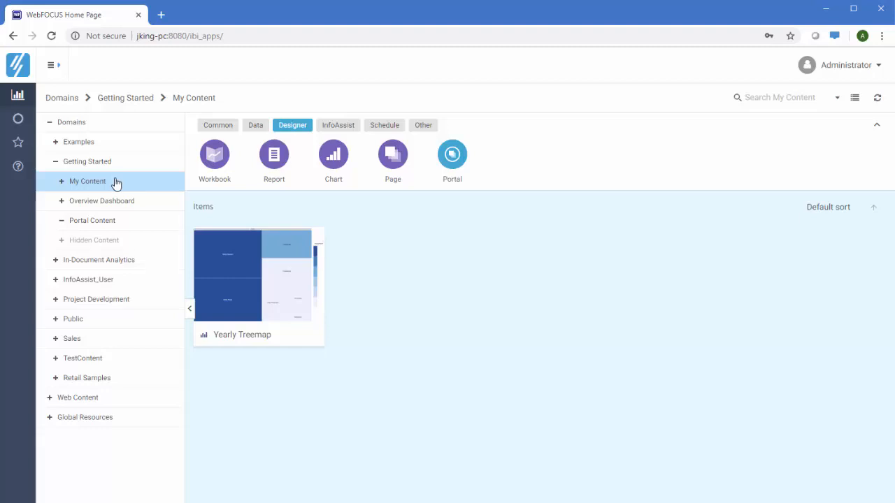
Step: Share the Yearly Treemap with the Developer user
right_click(252, 265)
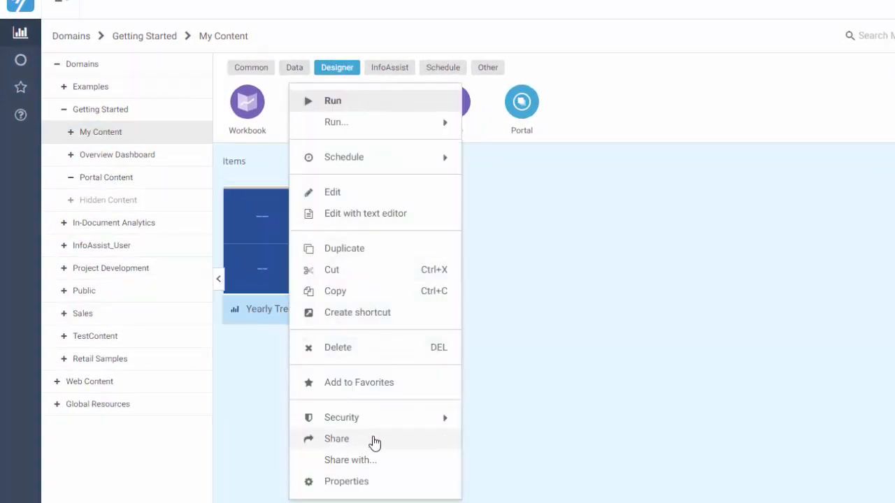
left_click(393, 461)
type("ale")
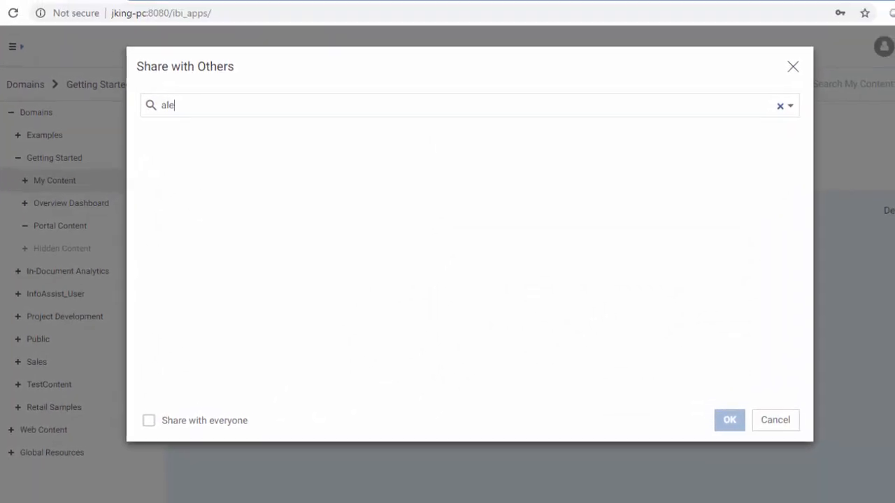
left_click(234, 145)
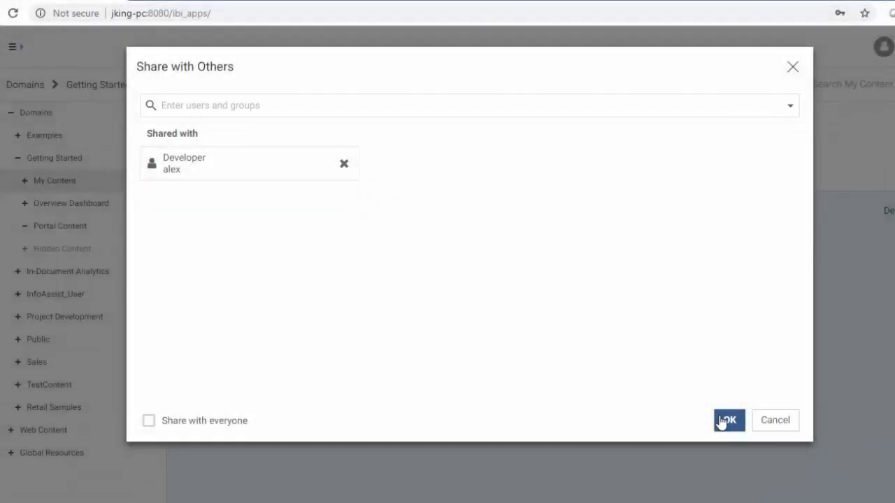
left_click(724, 422)
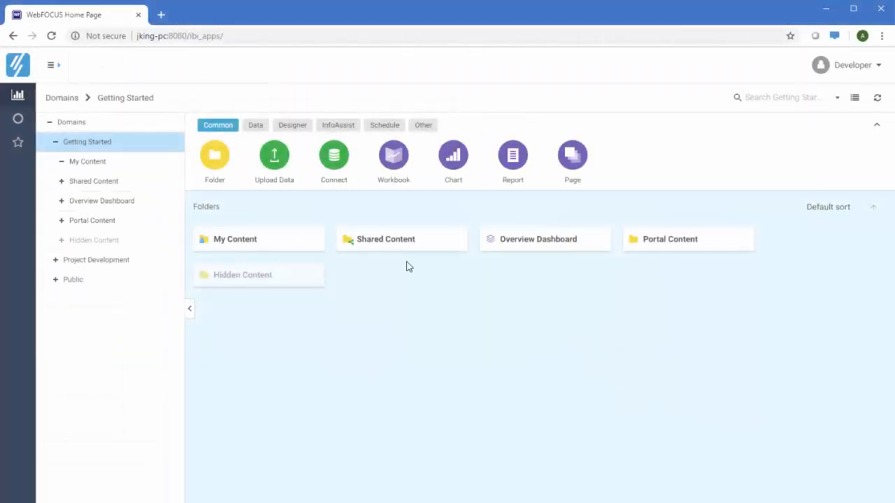
Step: Open Shared Content and its Administrator folder to confirm the shared treemap
left_click(404, 249)
double_click(405, 249)
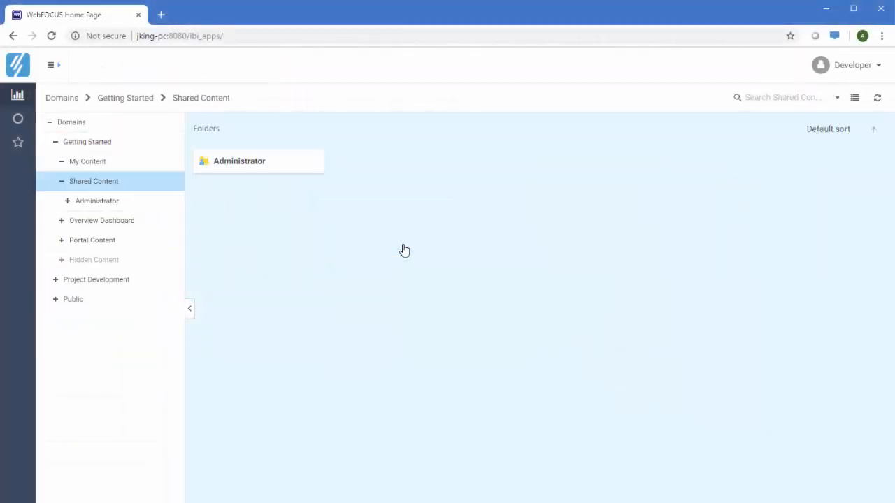
double_click(252, 158)
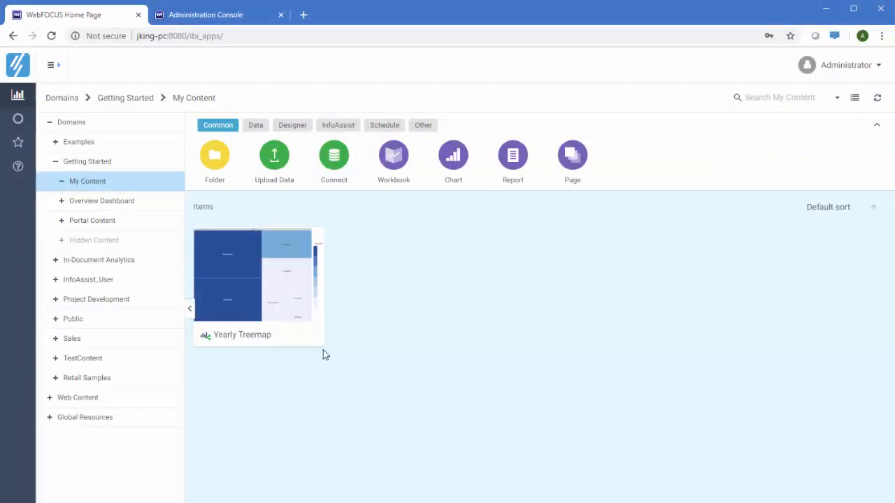
Step: Create an e-mail schedule for the Yearly Treemap addressed to the developer's e-mail address
right_click(280, 299)
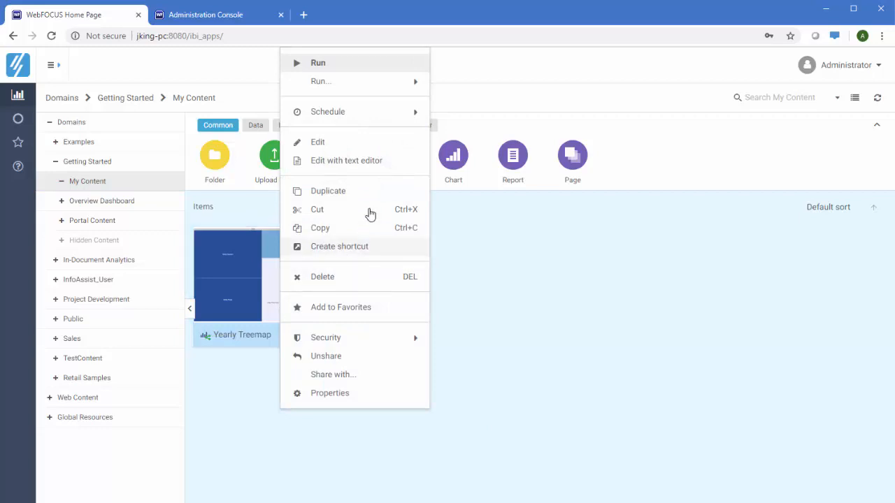
mouse_move(413, 113)
left_click(446, 122)
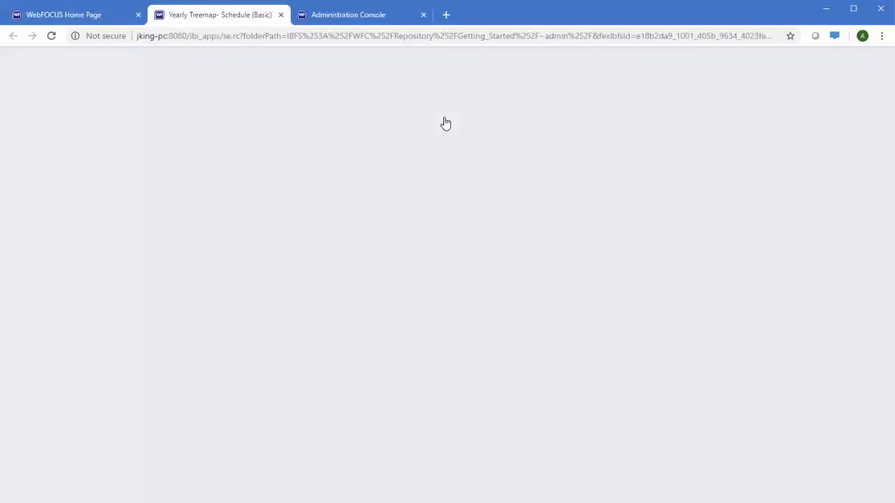
left_click(309, 200)
type("developer@example.com")
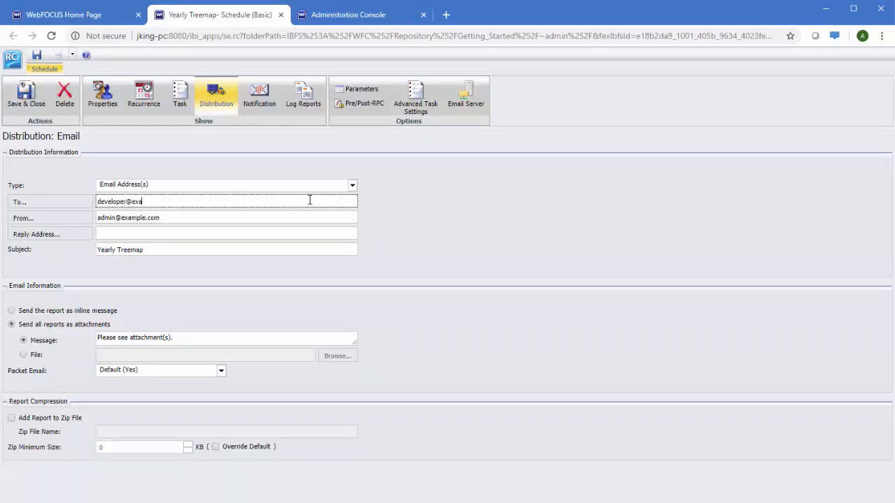
key("Tab")
key("Tab")
key("Tab")
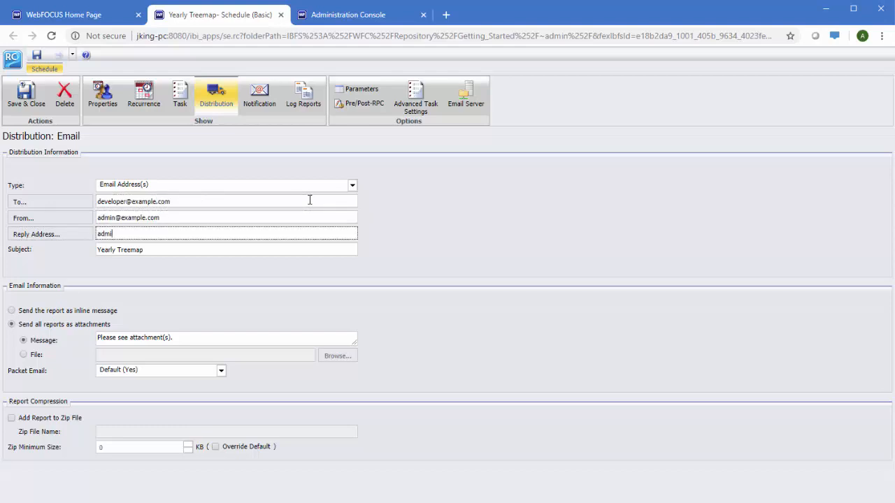
Step: Set the schedule's recurrence to weekly on Fridays
left_click(180, 96)
left_click(150, 96)
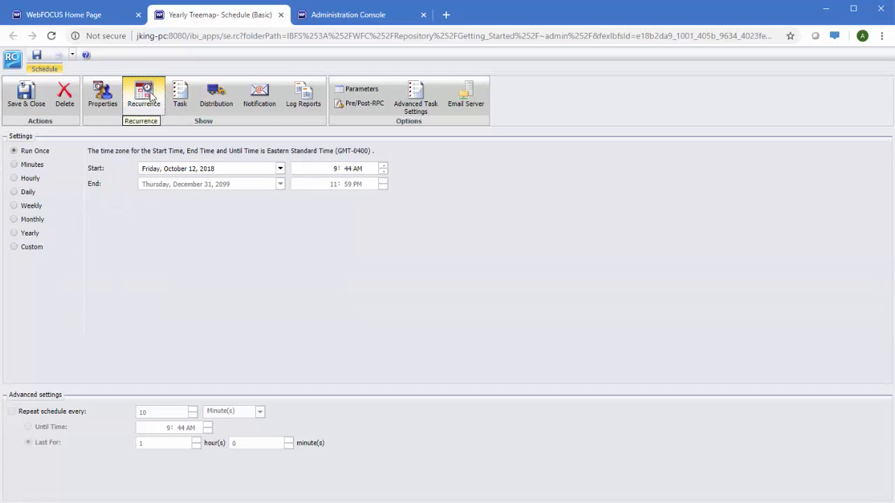
left_click(32, 207)
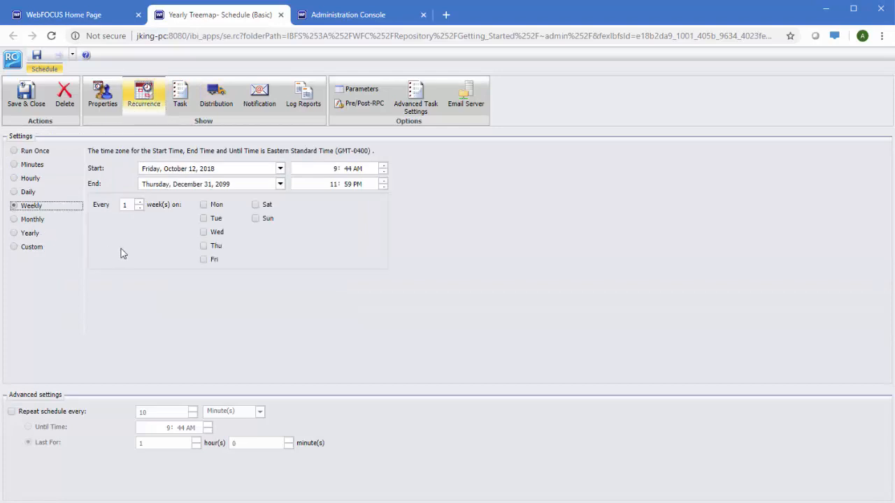
left_click(204, 260)
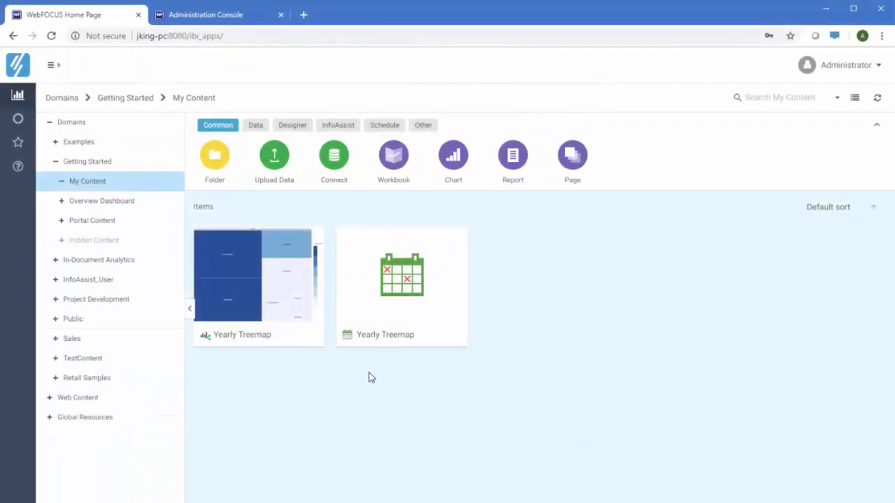
Step: Open the North America report in Project Development's Library Content
left_click(260, 296)
right_click(269, 288)
mouse_move(358, 116)
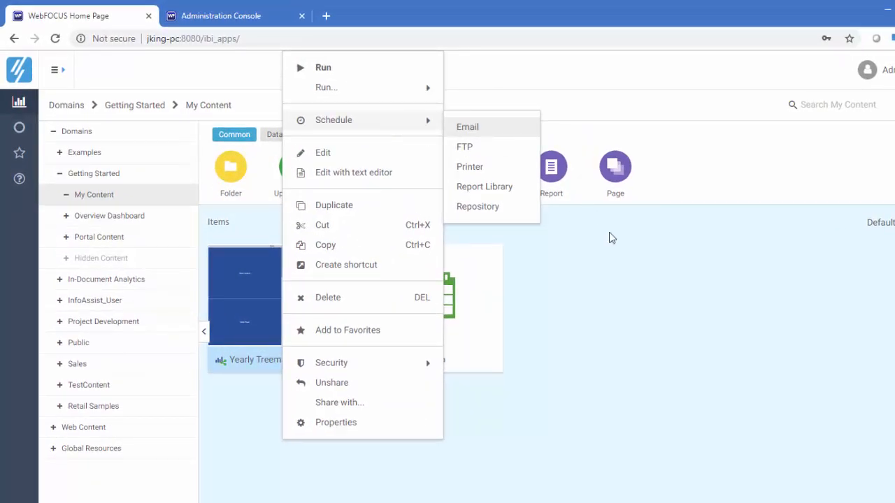
left_click(650, 351)
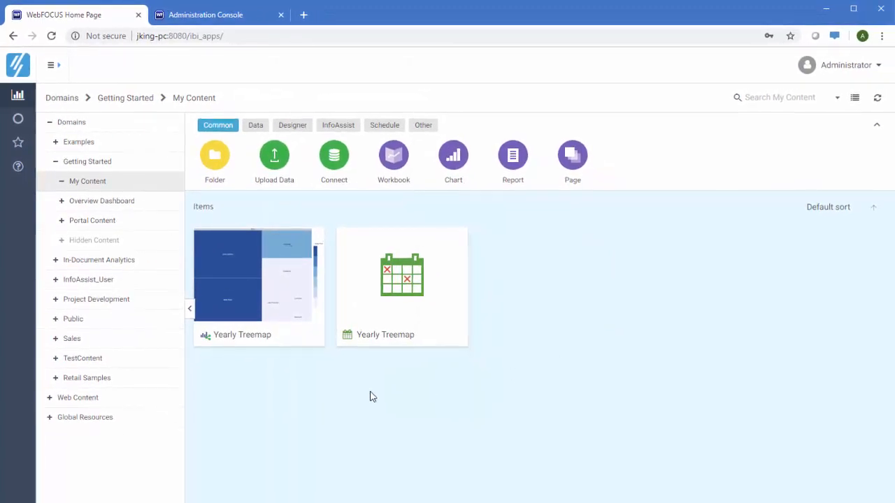
left_click(129, 301)
left_click(395, 241)
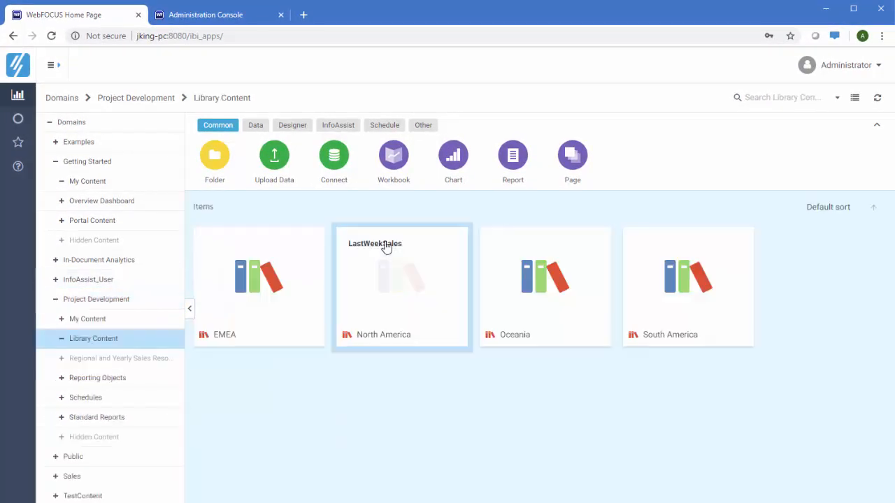
left_click(388, 277)
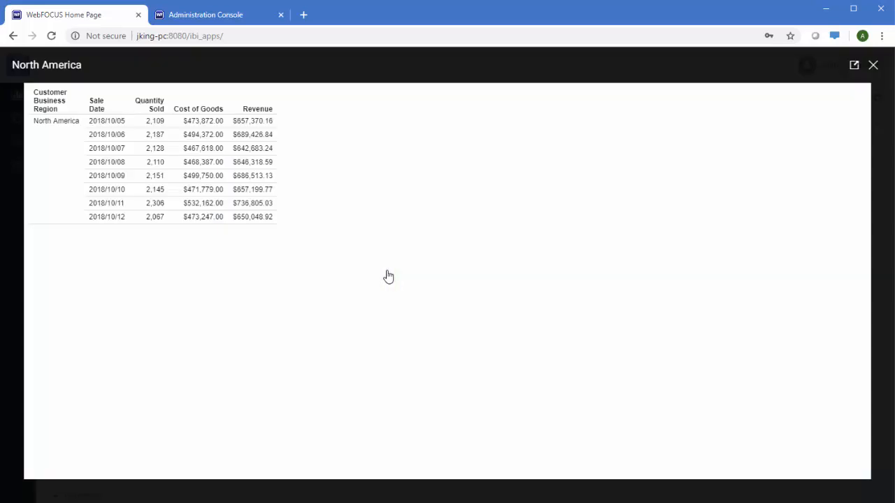